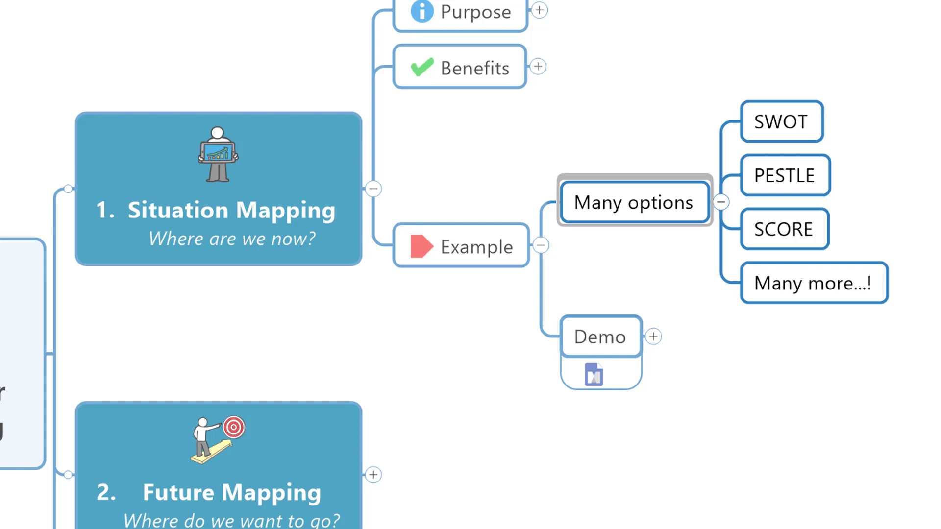
- Open the Demo SWOT map and add Knowledge, Skills and Brand under Strengths
left_click(600, 337)
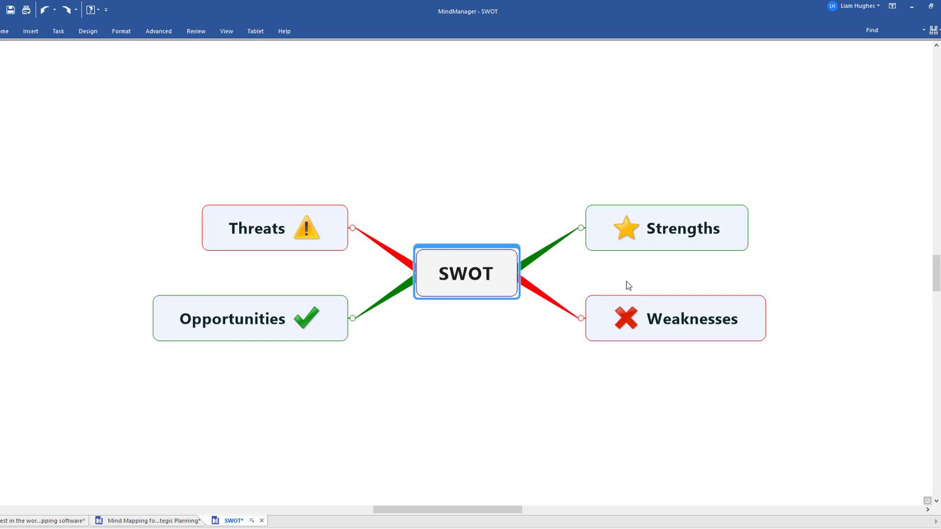
left_click(689, 240)
key("Insert")
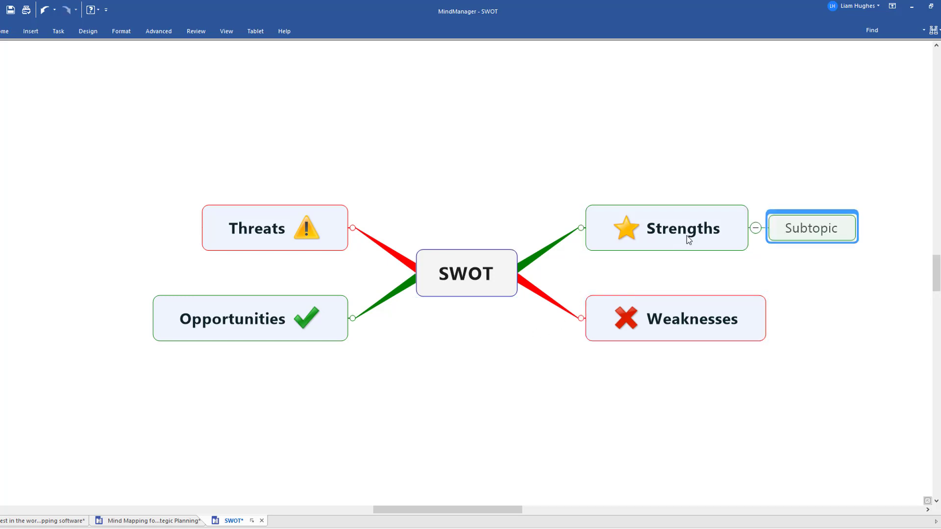
type("Knowledge")
key("Return")
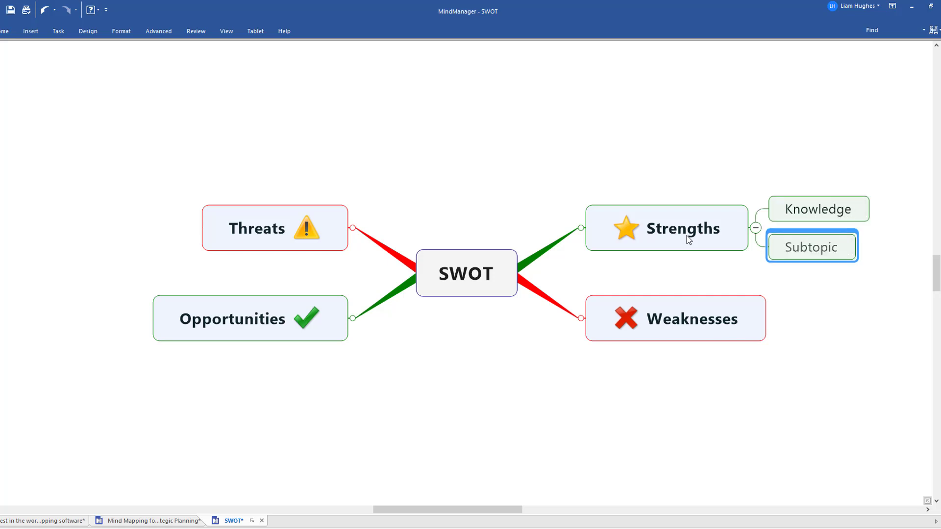
type("Skills")
key("Return")
type("Brand")
key("Escape")
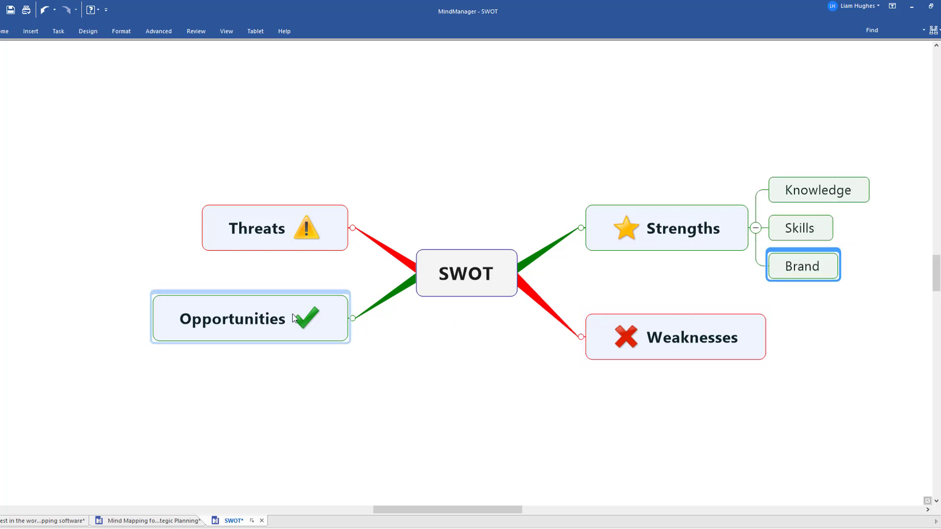
- Add a Competitors subtopic under Threats with Asia and Europe beneath it
left_click(252, 249)
key("Insert")
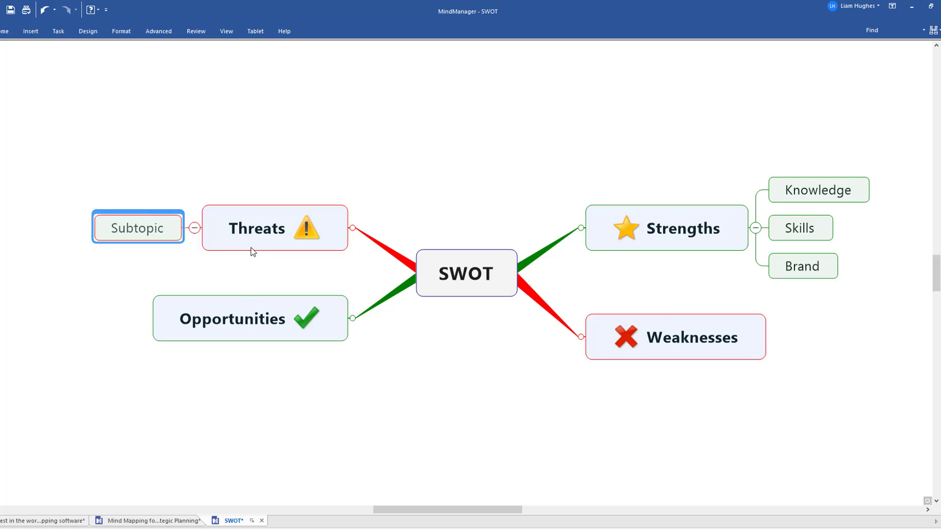
type("Competitors")
key("Escape")
key("Insert")
type("Asia")
key("Return")
type("Europe")
key("Escape")
- Add Online under Opportunities, and Capacity and Internal systems under Weaknesses
left_click(253, 324)
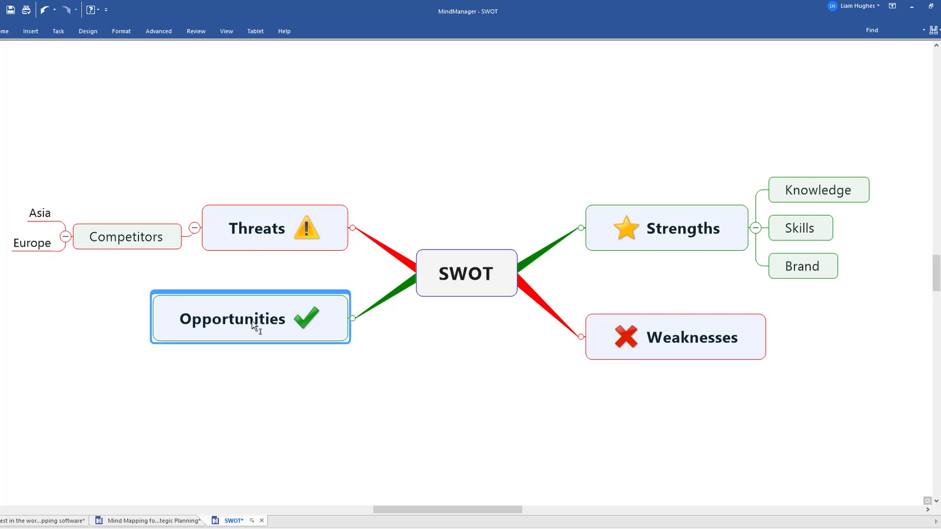
key("Insert")
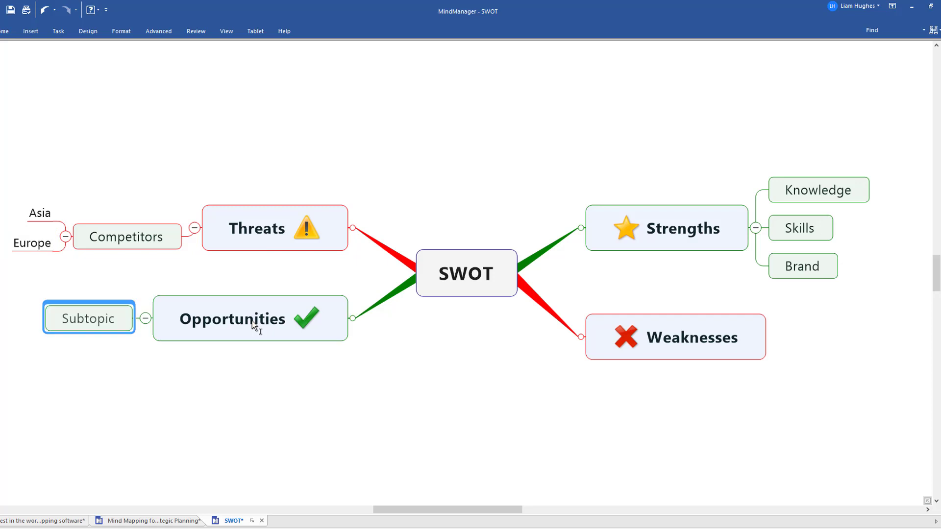
type("Online")
left_click(736, 349)
key("Insert")
type("Capacity")
key("Return")
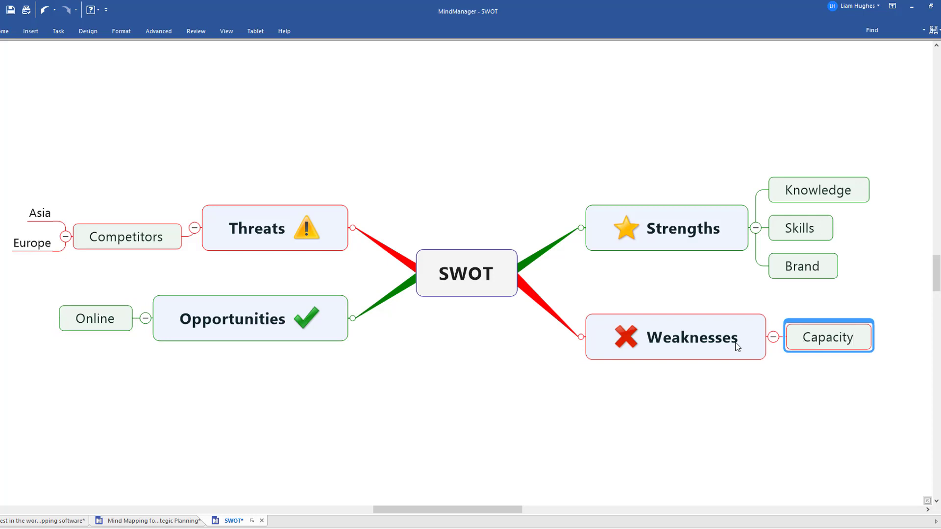
key("Return")
type("Internal ")
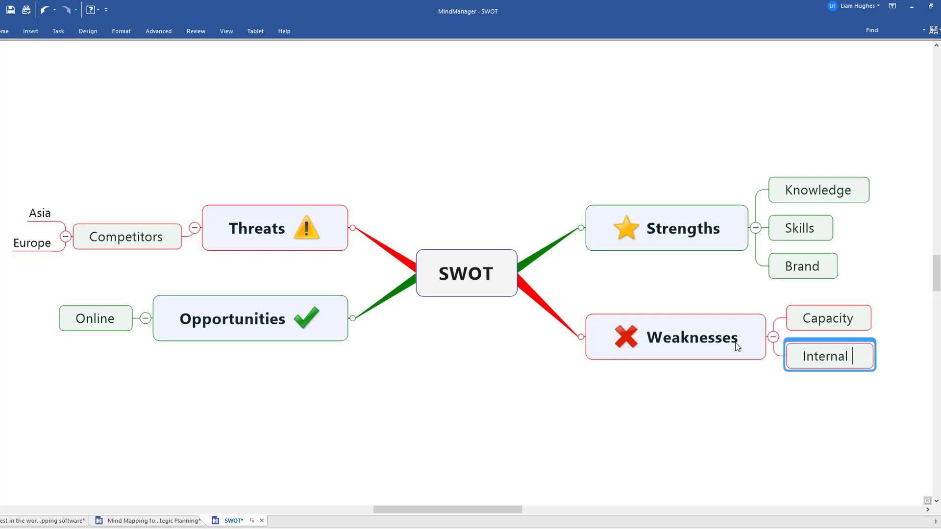
type("systems")
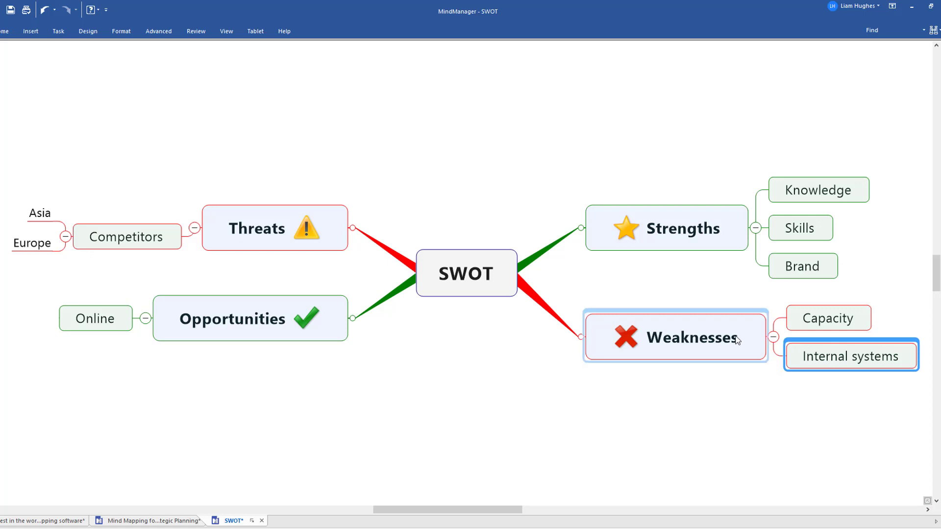
- Add a Customers subtopic under Strengths
left_click(695, 227)
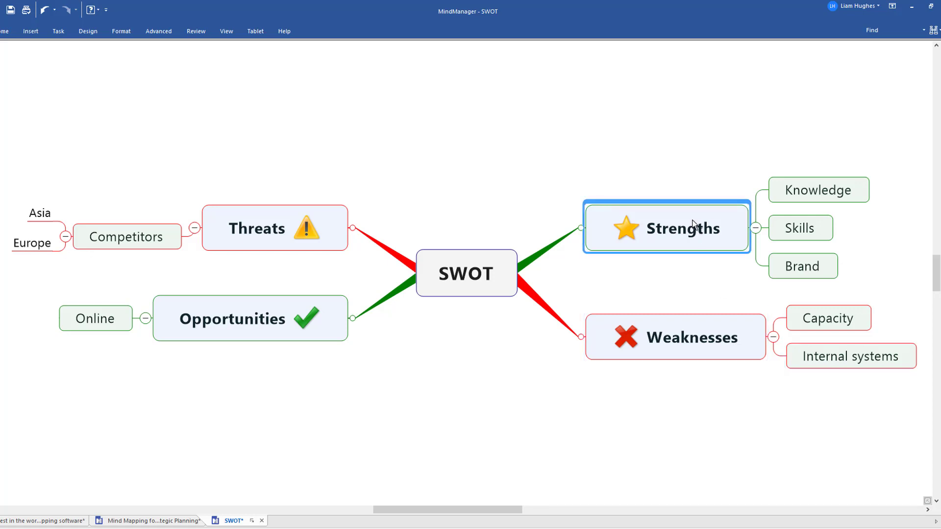
key("Insert")
type("Customers")
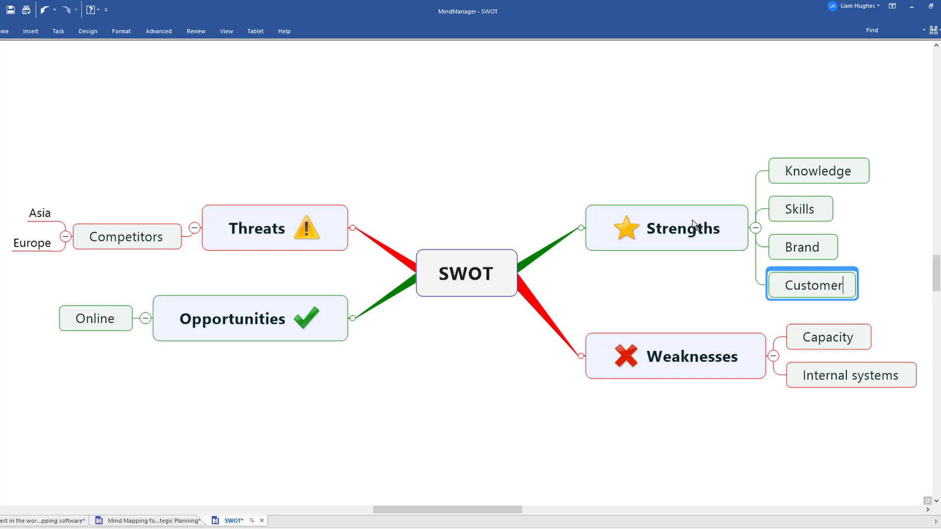
left_click(661, 273)
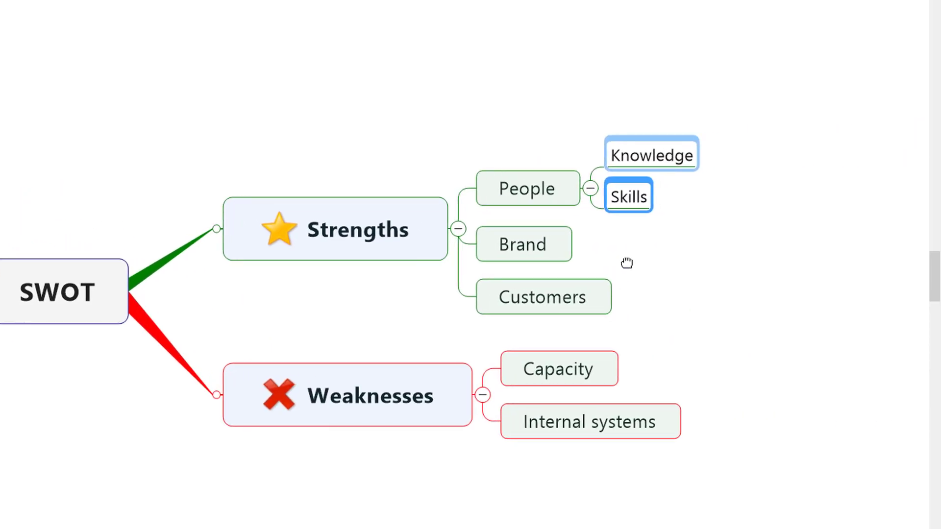
- Add Development Paths and Turnover subtopics under the People topic
left_click(538, 198)
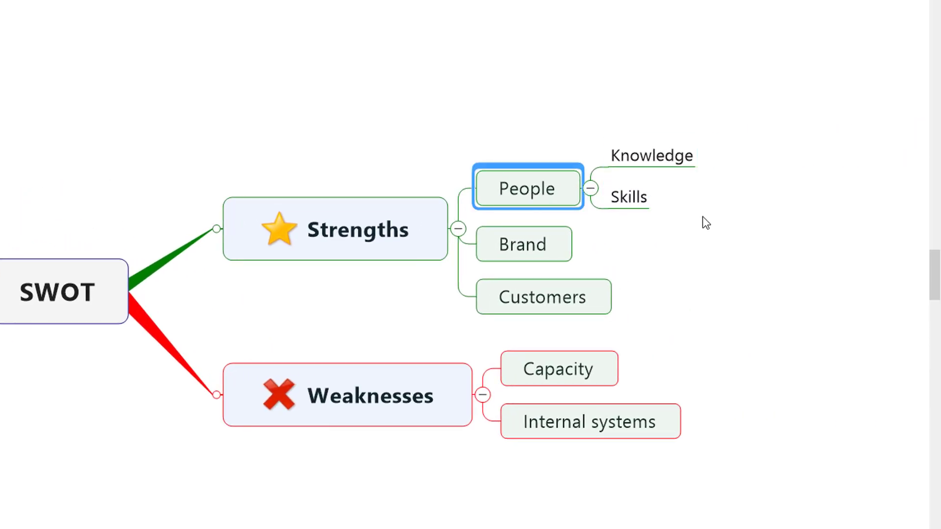
key("Tab")
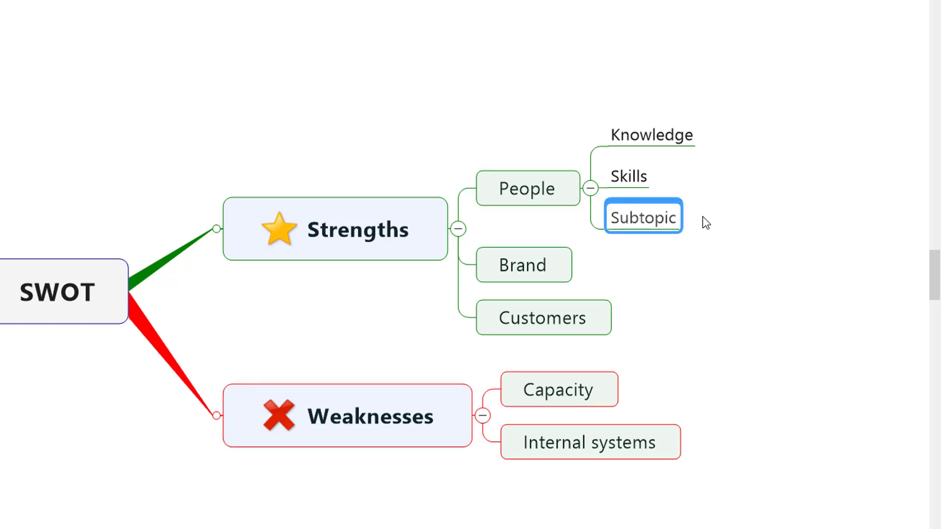
type("Development Paths")
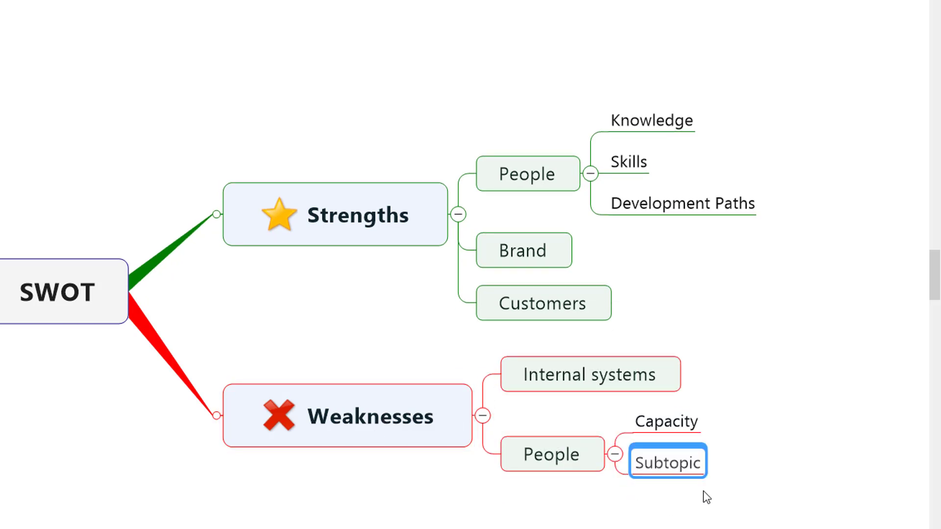
type("Turnover")
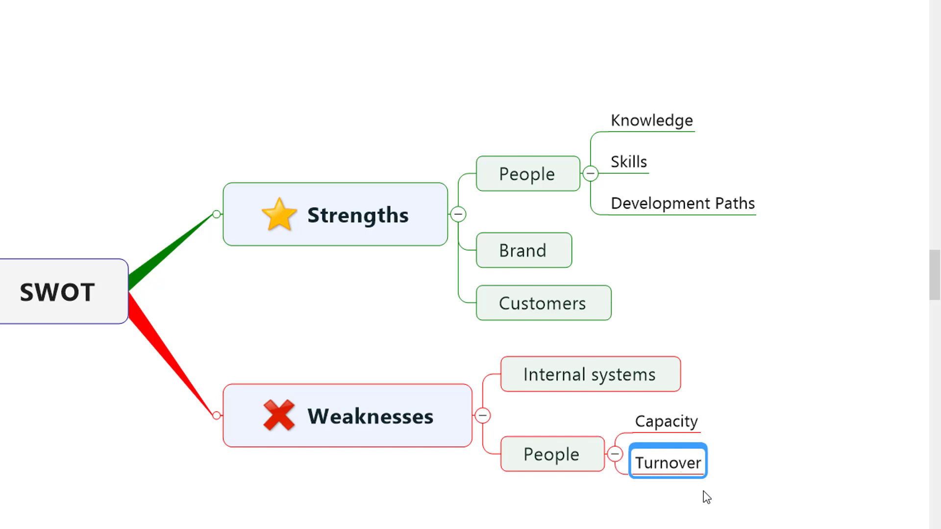
left_click(596, 526)
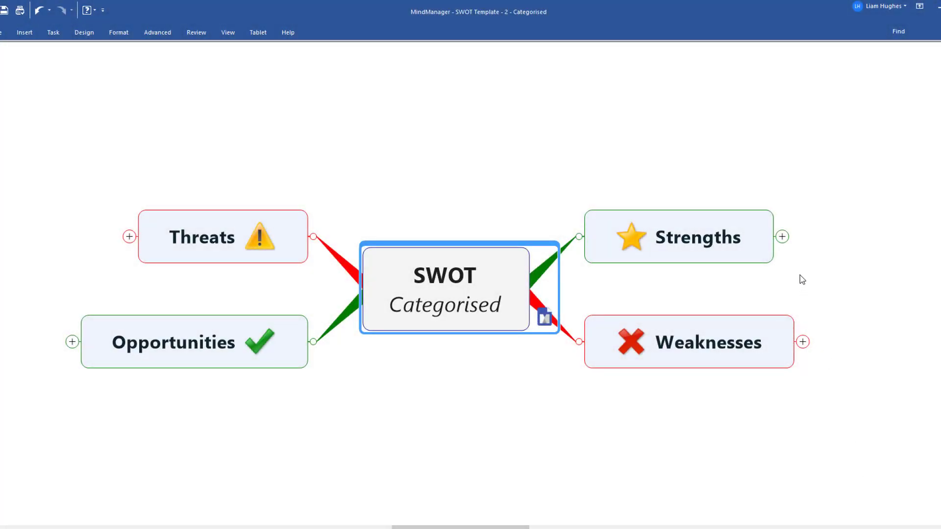
- Expand Strengths, Weaknesses, Opportunities, Threats and Strengths' People topic
left_click(782, 236)
left_click(803, 363)
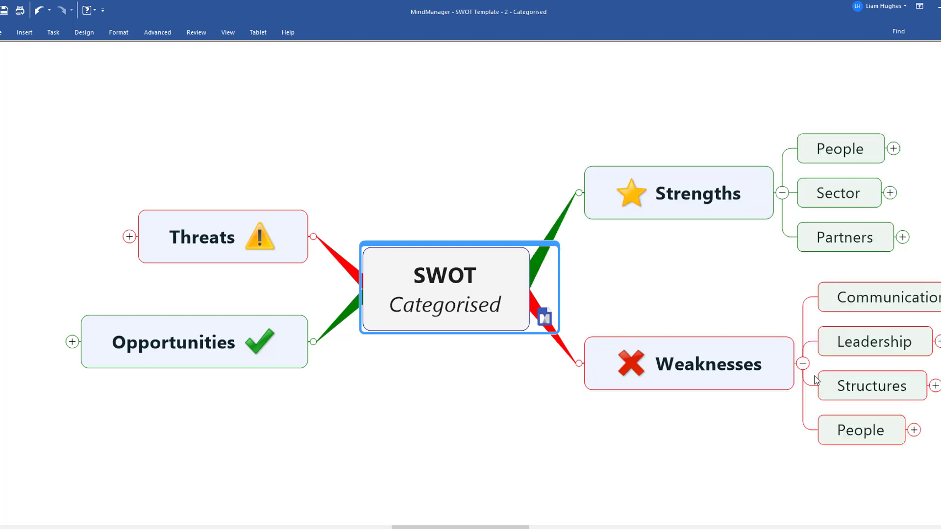
scroll(765, 435, "down", 3)
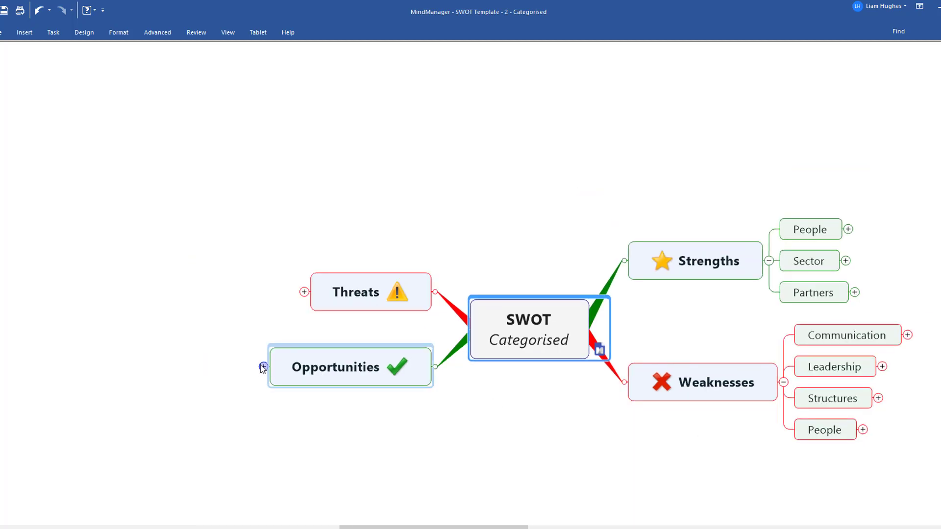
left_click(264, 367)
left_click(304, 244)
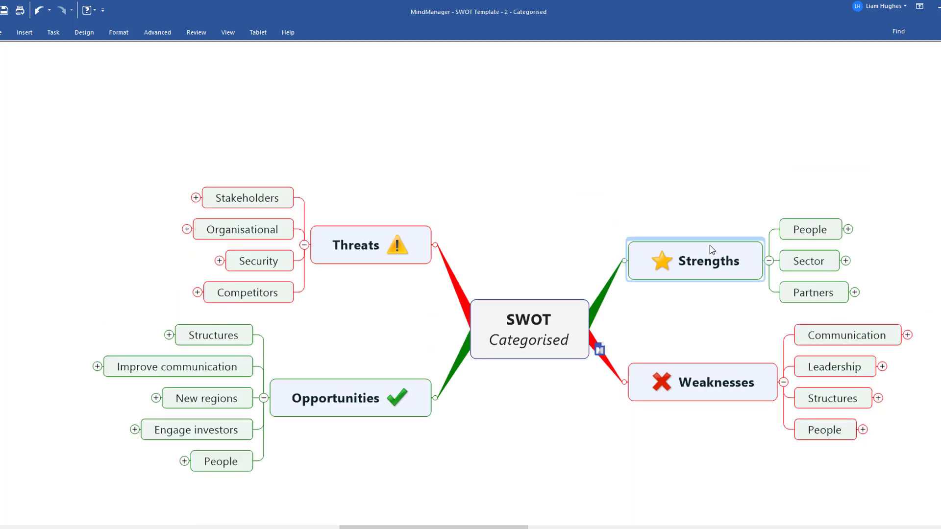
left_click(809, 229)
left_click(848, 229)
left_click_drag(891, 366, 659, 346)
- Collapse the map with F4, re-expand with F3, then focus on the Strengths branch
left_click(314, 328)
key("F4")
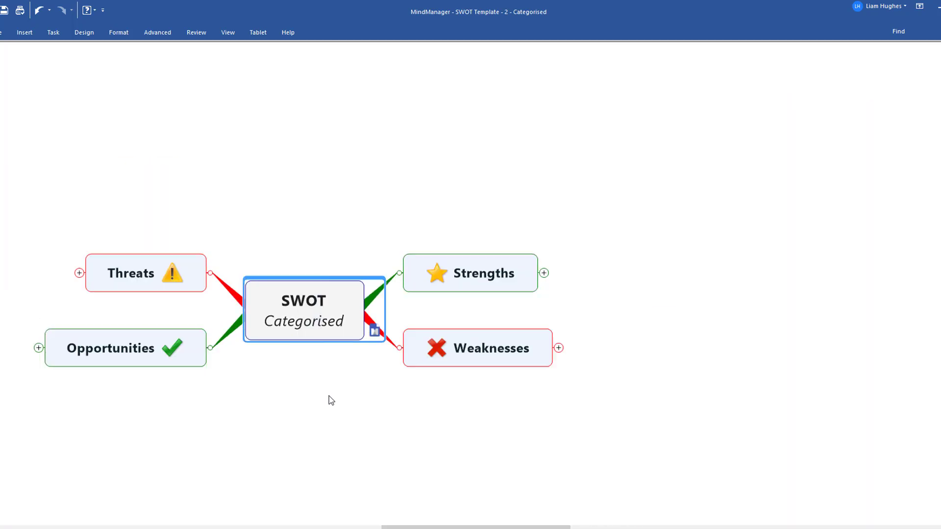
key("F3")
left_click_drag(330, 402, 458, 400)
left_click(585, 267)
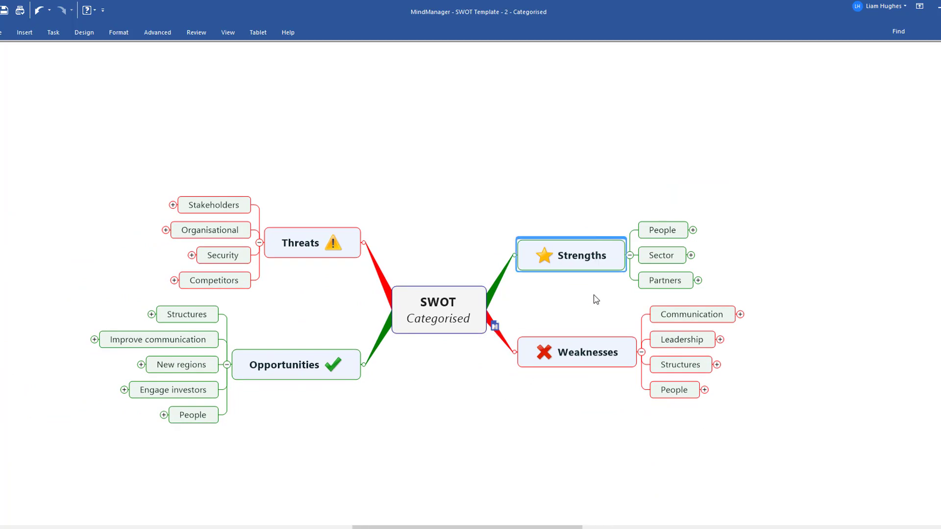
key("F3")
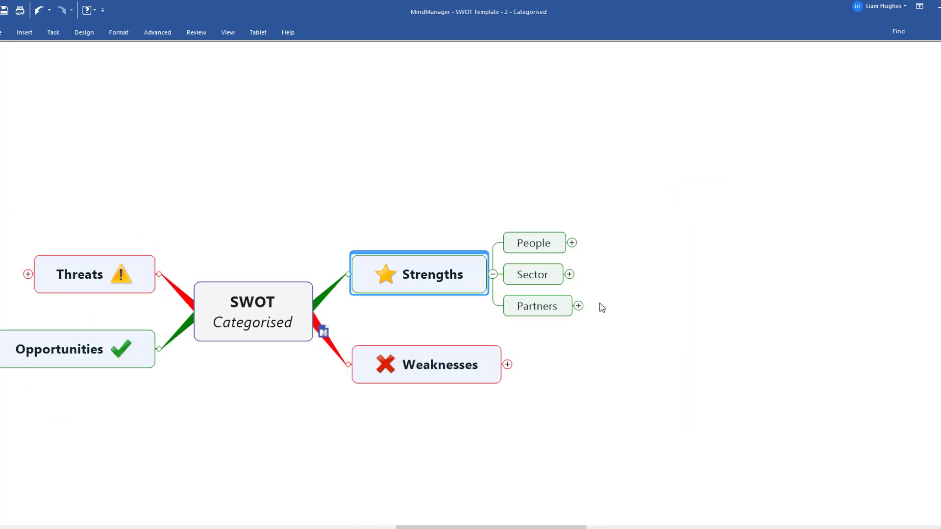
- Drill into People, Culture and Teamwork to reveal Teamwork's example
left_click(572, 243)
left_click(599, 210)
left_click(623, 220)
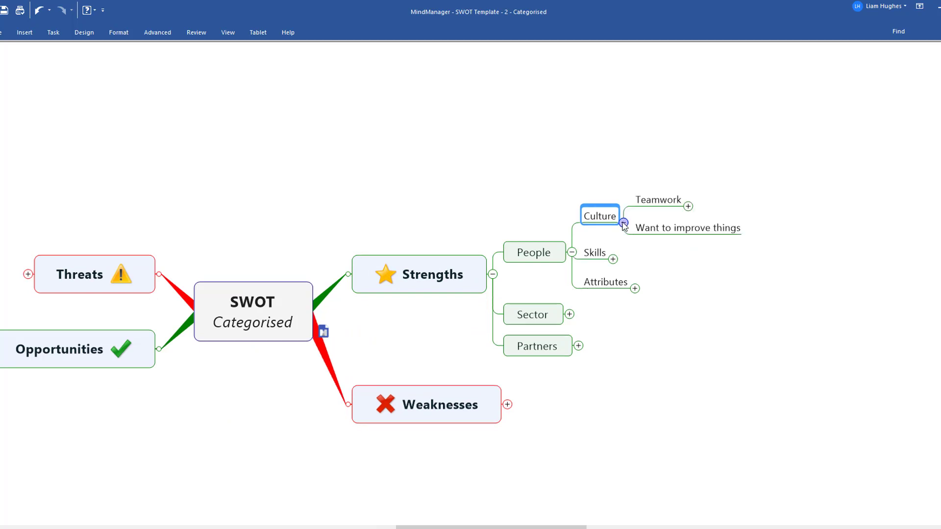
left_click(689, 206)
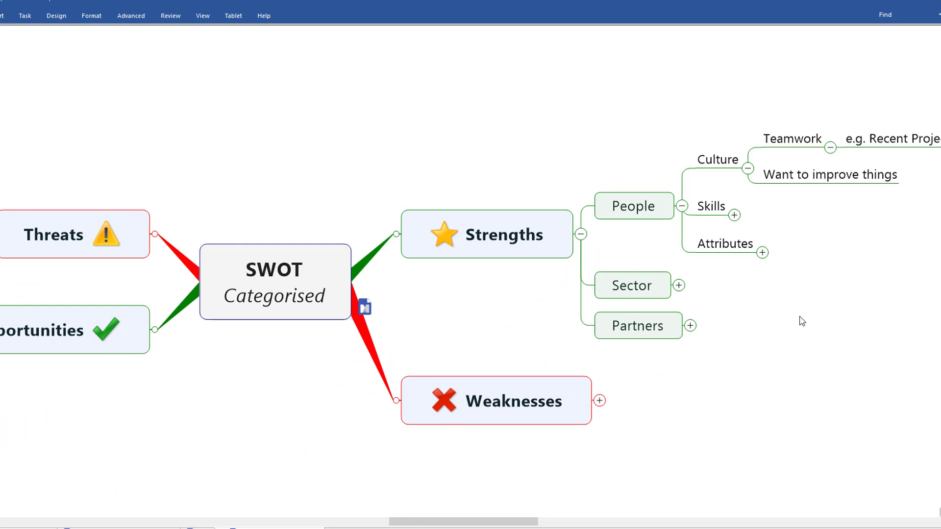
- Collapse the map from the canvas right-click menu, then undo the collapse
scroll(799, 319, "down", 2)
right_click(774, 336)
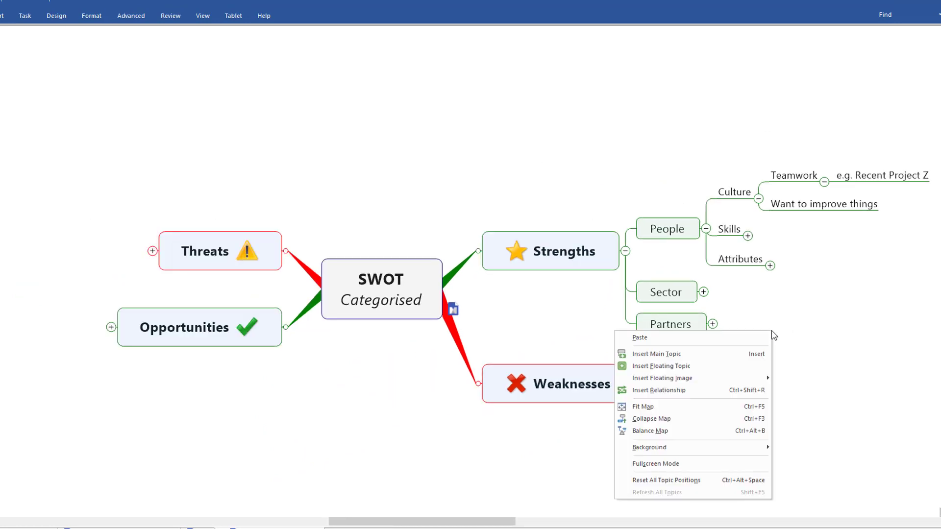
left_click(642, 419)
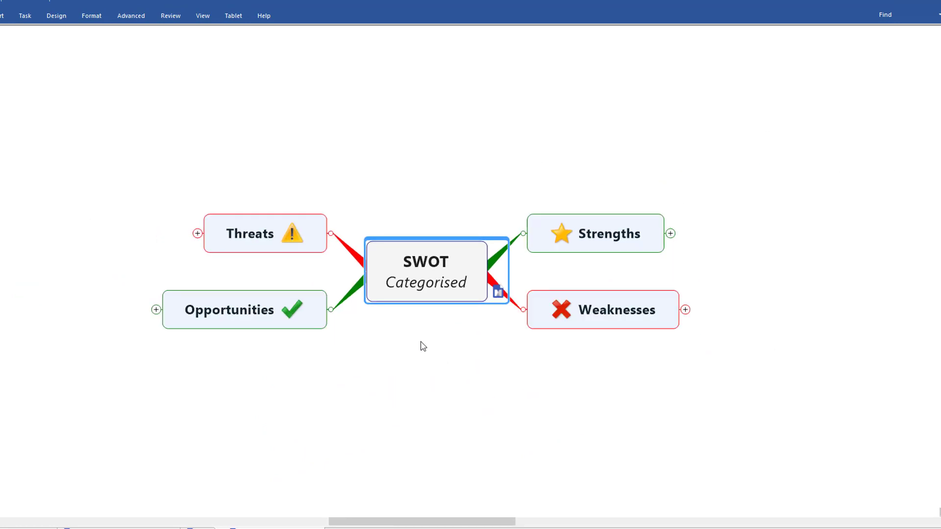
key("ctrl+z")
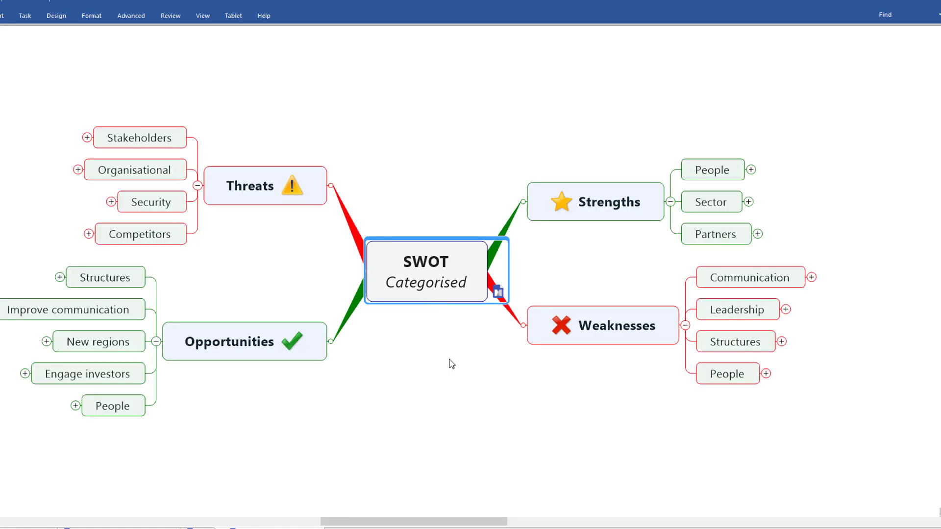
- Deselect the central topic and pan and zoom to Strengths' Sector items
left_click(452, 365)
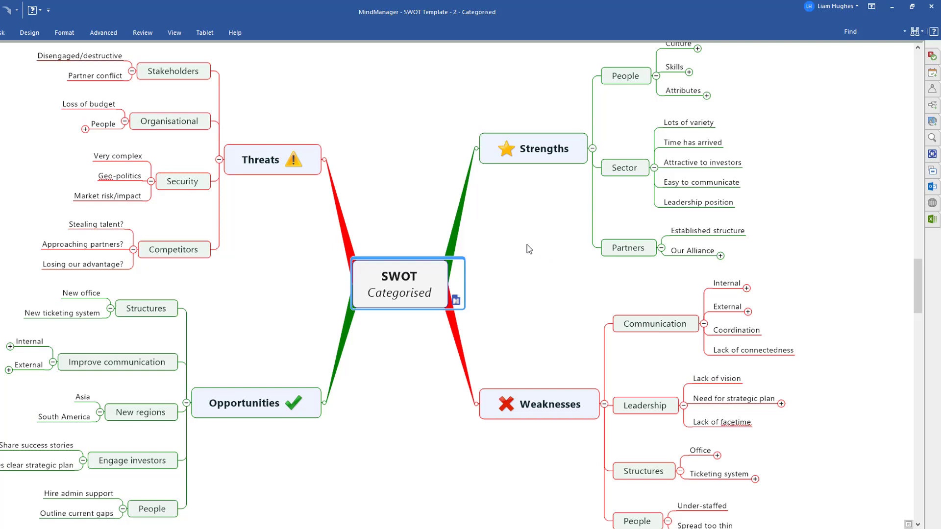
left_click_drag(527, 245, 318, 318)
scroll(319, 318, "up", 2)
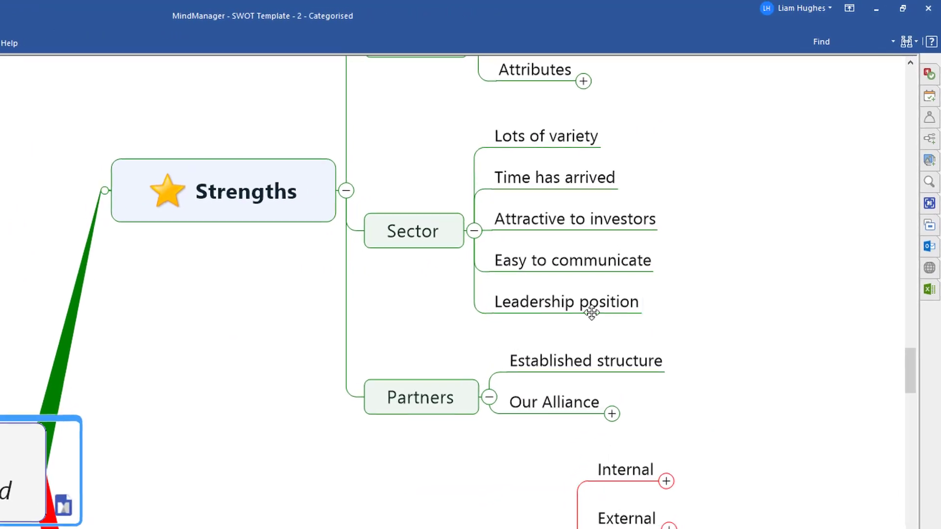
- From the Map Index, give Leadership position, Lack of connectedness and Structures priority 1 markers
left_click(591, 313)
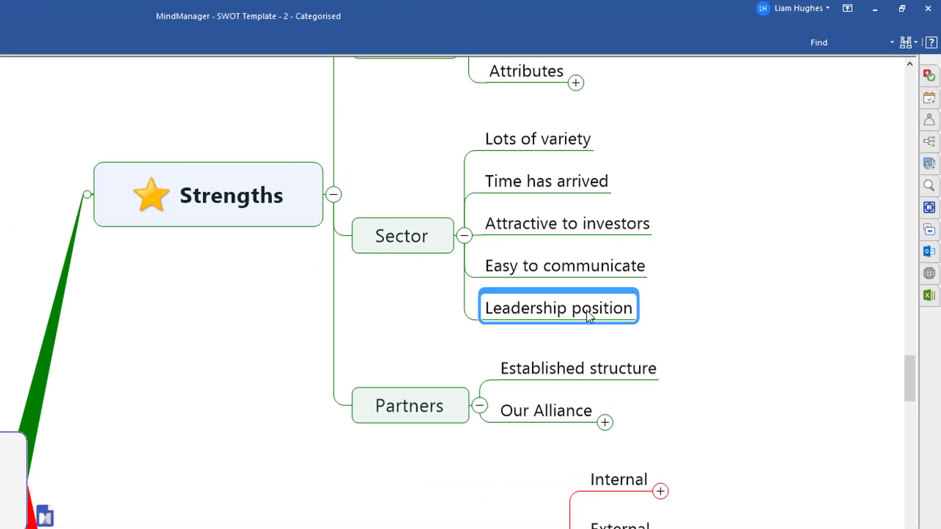
left_click(929, 75)
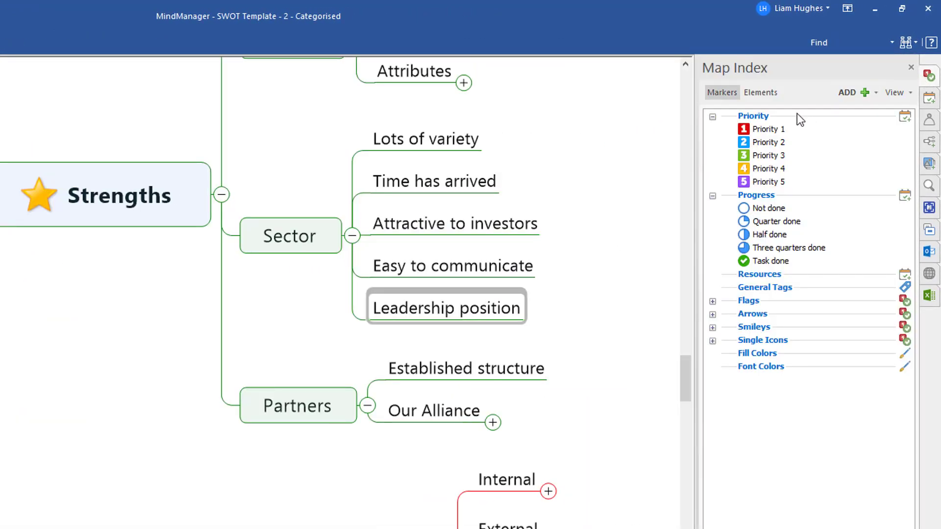
left_click(755, 129)
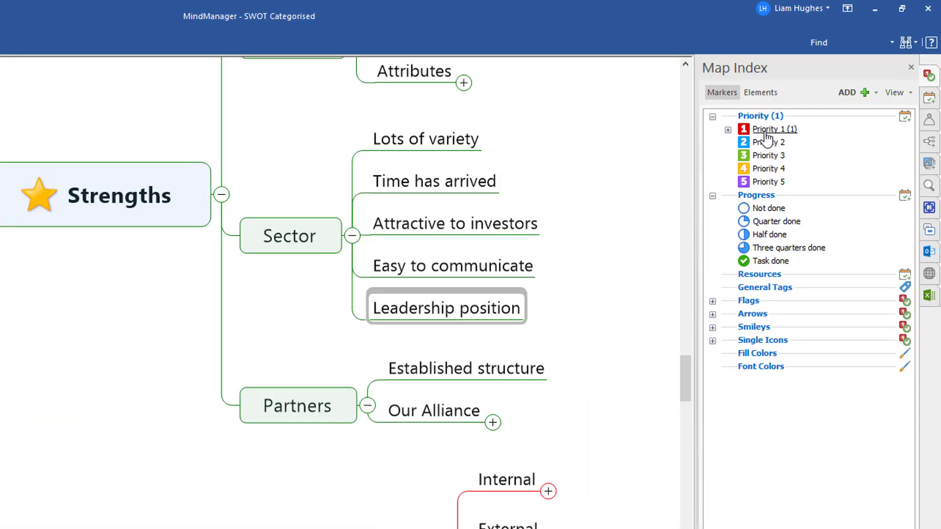
left_click_drag(616, 456, 536, 322)
mouse_move(772, 130)
left_mouse_down()
mouse_move(567, 395)
mouse_move(448, 495)
left_mouse_up()
left_click_drag(243, 524, 349, 365)
scroll(349, 366, "down", 2)
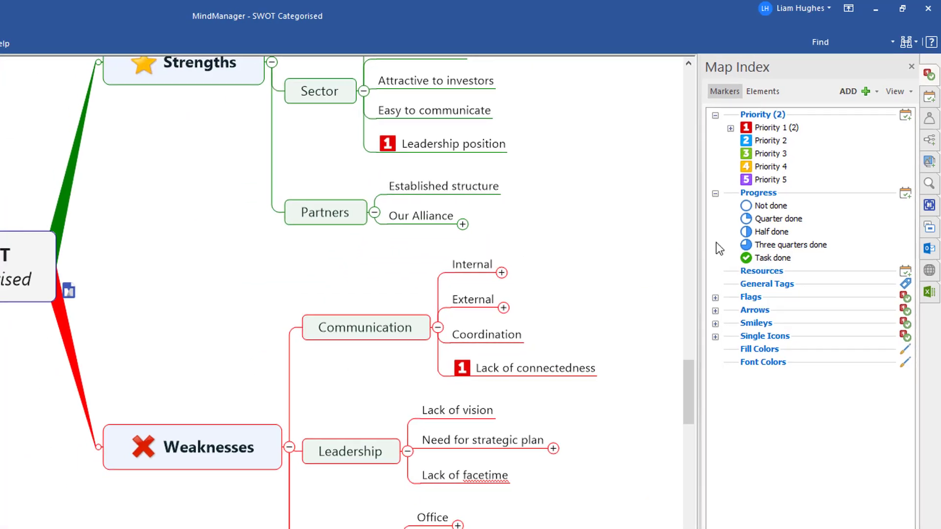
left_click_drag(769, 128, 470, 436)
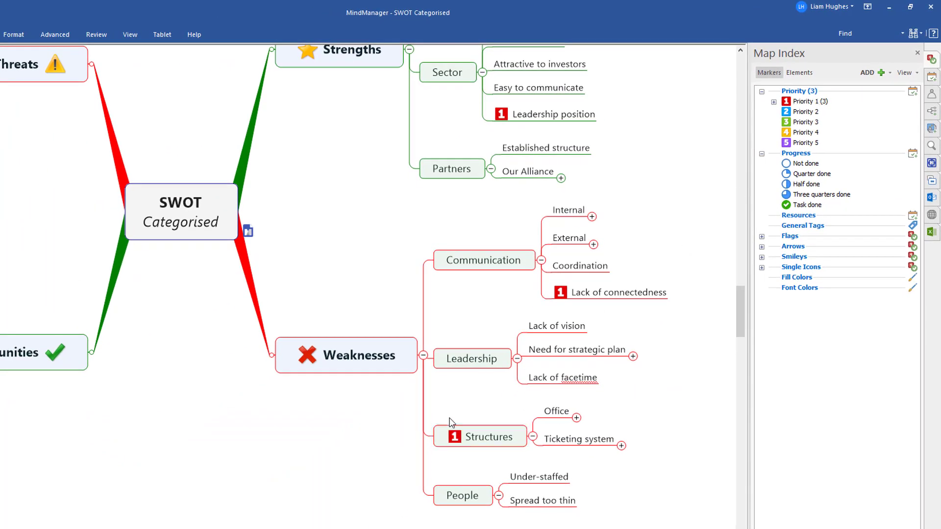
- Change Structures to priority 2 and Lack of connectedness to priority 3
right_click(455, 436)
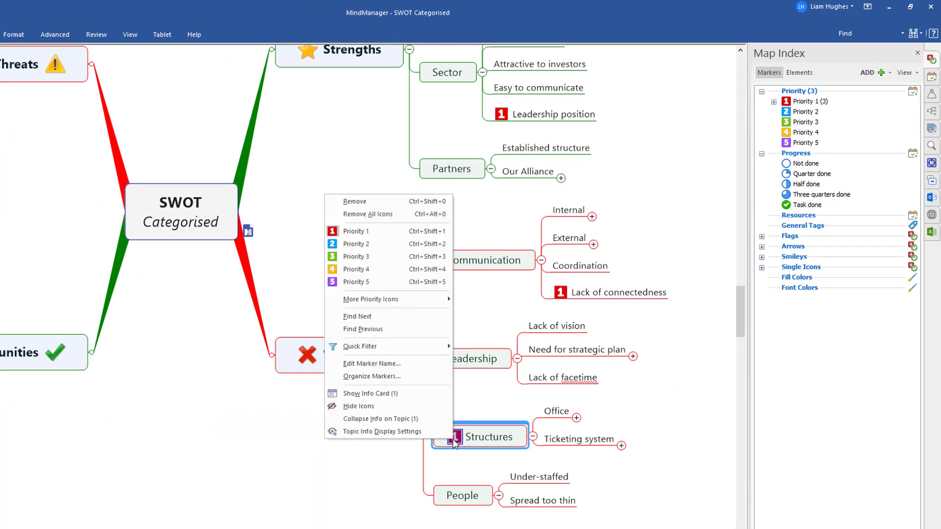
left_click(384, 245)
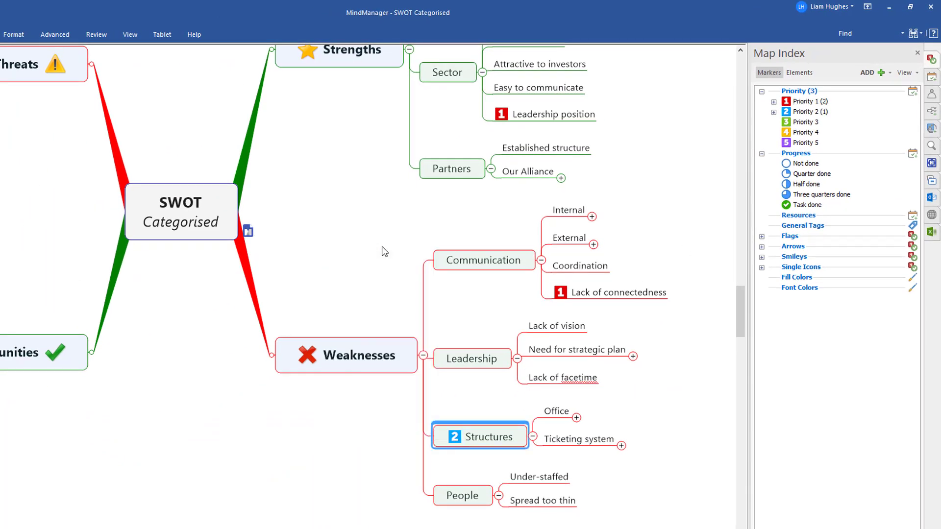
left_click(571, 296)
right_click(570, 294)
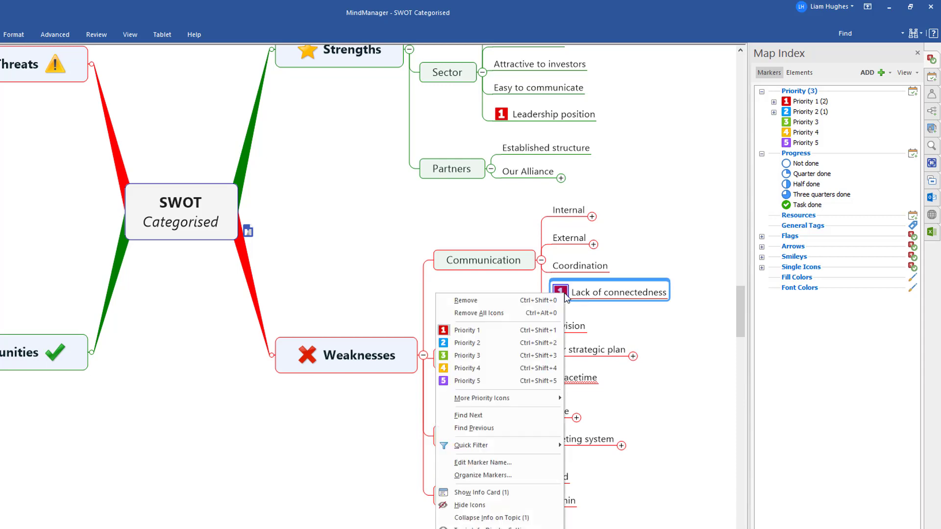
left_click(469, 357)
- Mark Disengaged/destructive priority 1 and New office priority 2, then close the Map Index
left_click_drag(362, 274, 511, 333)
scroll(447, 306, "down", 2)
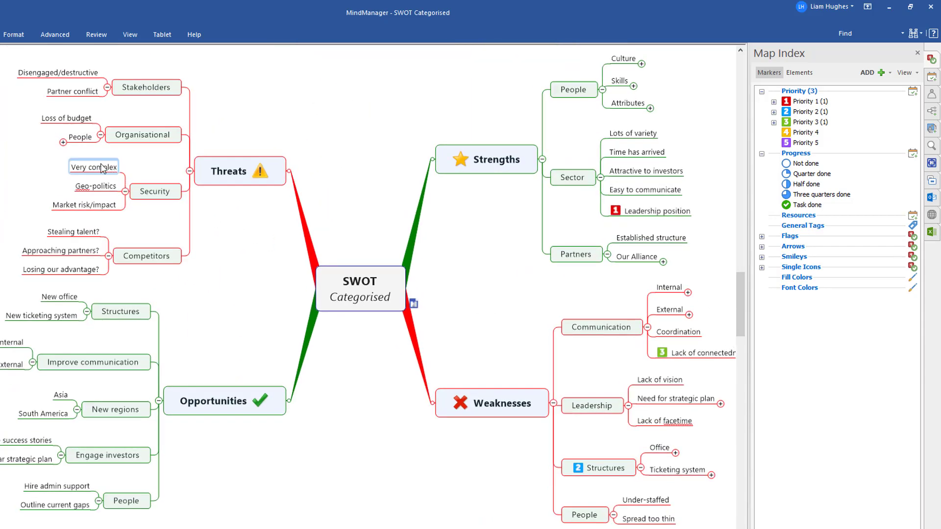
left_click(141, 135)
left_click(58, 73)
left_click(823, 103)
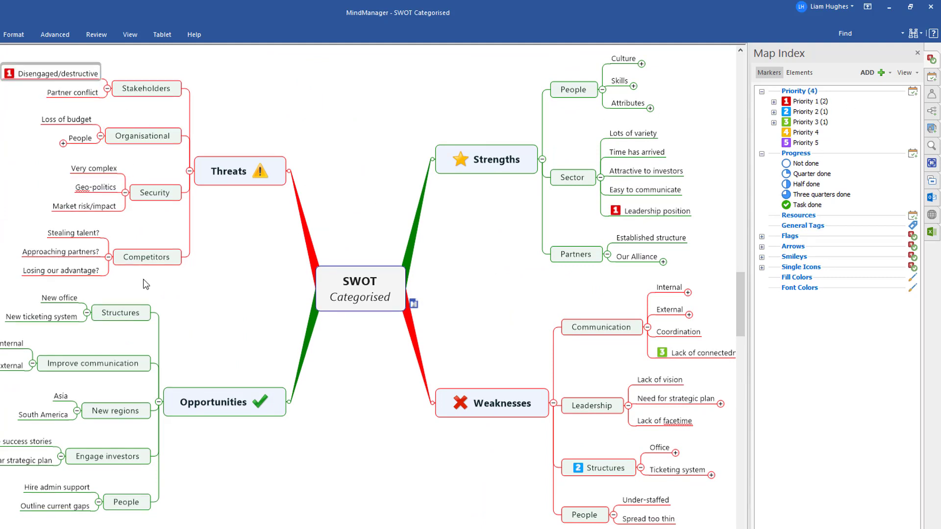
left_click(73, 298)
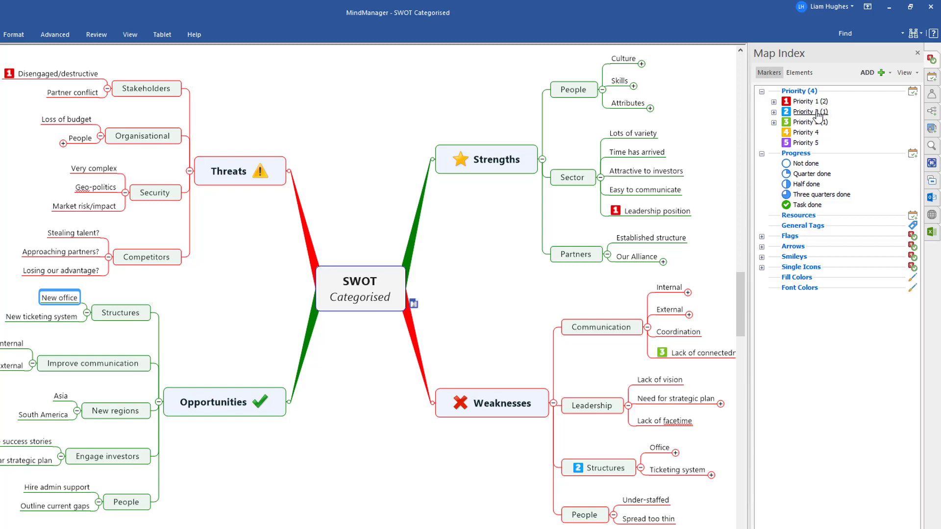
left_click(808, 112)
left_click(917, 53)
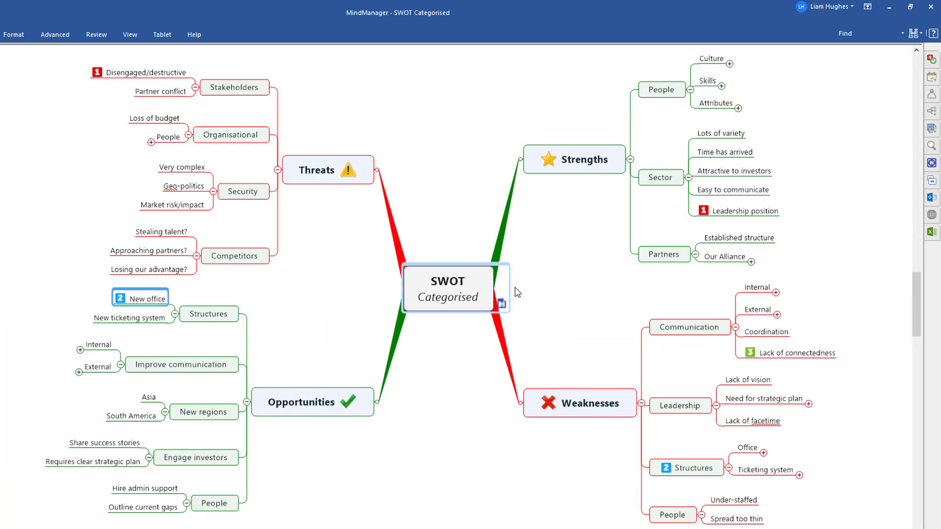
left_click(455, 300)
- Show the map one level deep and insert a Top 3 topic above Strengths' People
key("alt+shift+1")
key("alt+shift+2")
scroll(590, 288, "up", 3)
left_click(450, 238)
key("shift+Return")
type("Top 3")
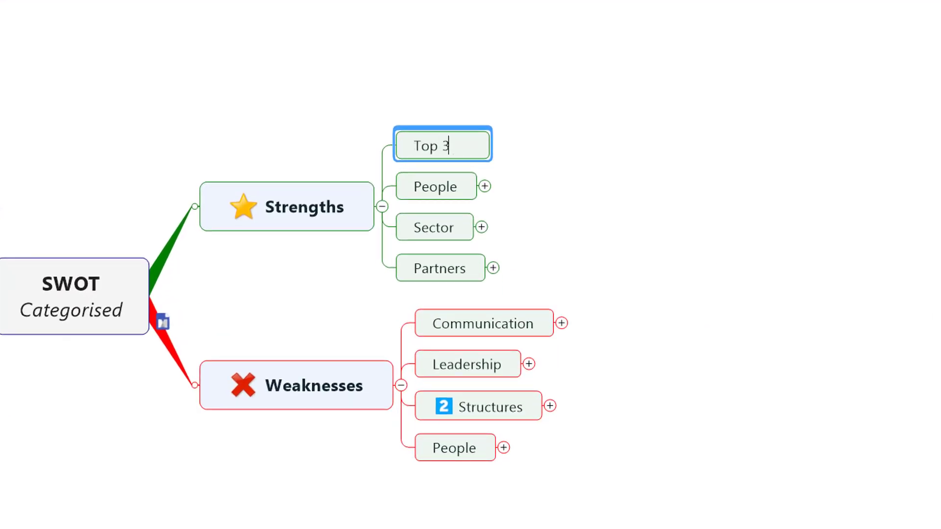
key("Return")
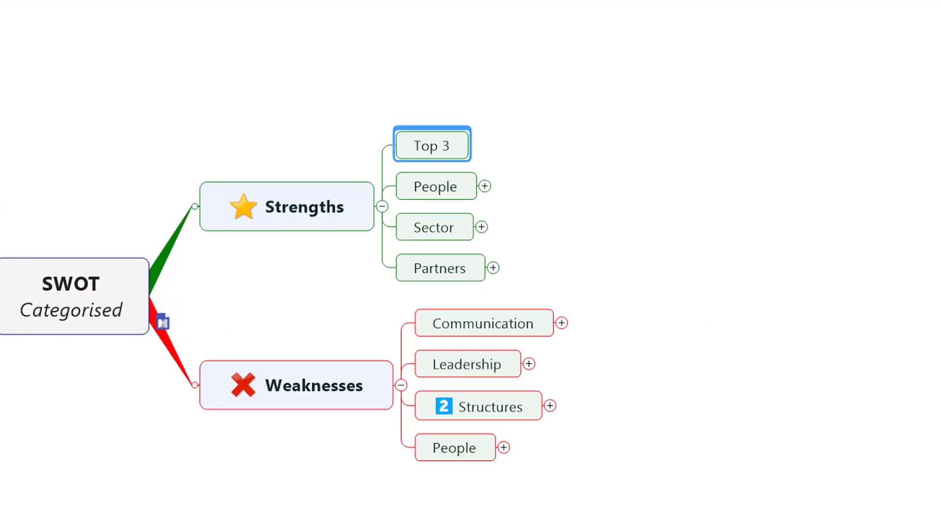
- Add Strong leadership, Lively market and Brand strength under Strengths' Top 3
key("Insert")
type("Strong leader")
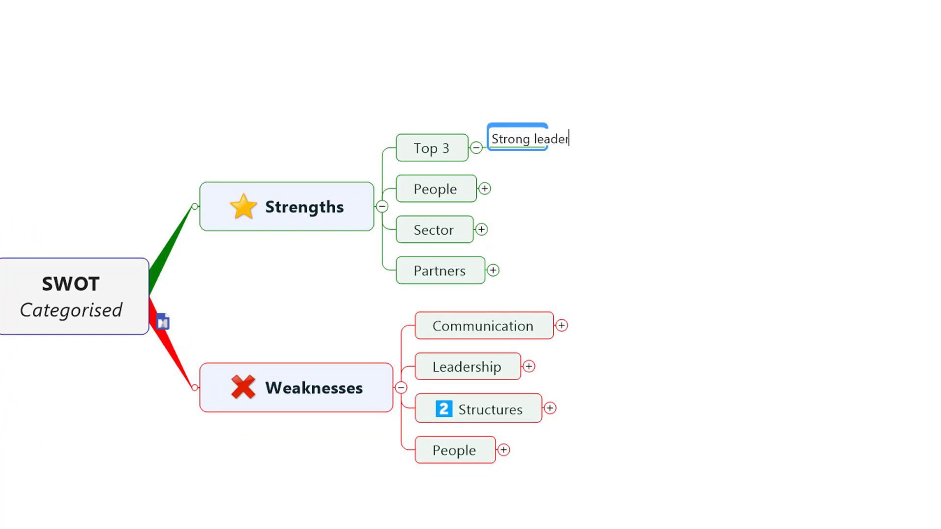
type("ship")
key("Return")
key("Return")
type("Lively market")
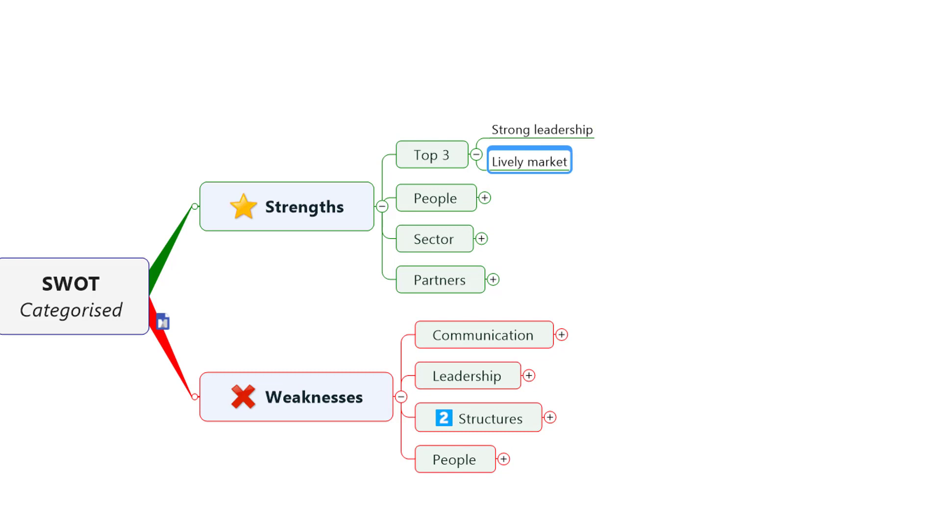
key("Return")
key("Return")
type("Brand strength")
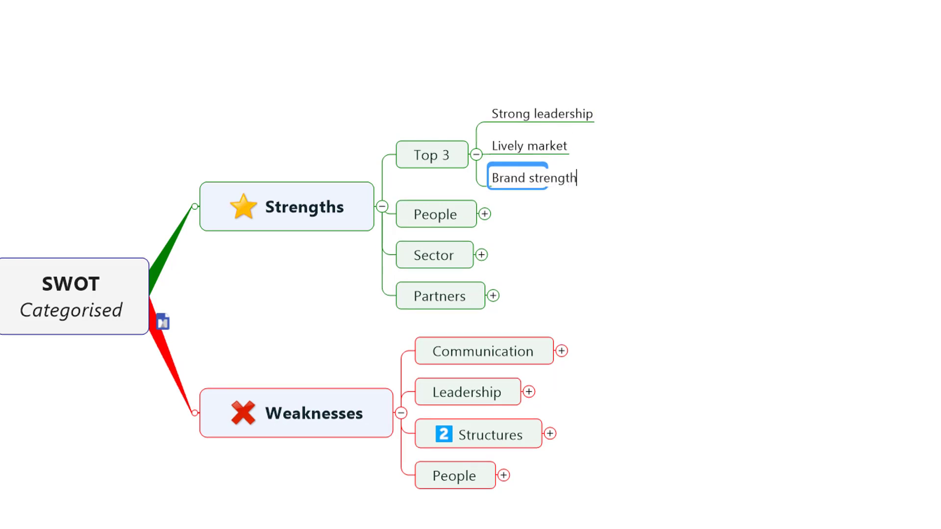
key("Return")
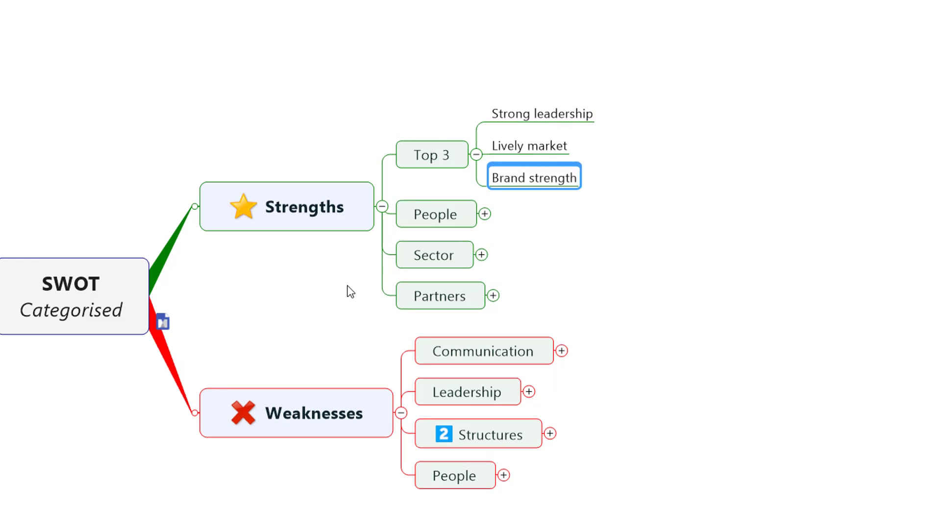
- Insert a Weaknesses Top 3 above Communication with Lack of leadership, Internal systems, People retention
left_click(510, 357)
key("shift+Return")
type("Top")
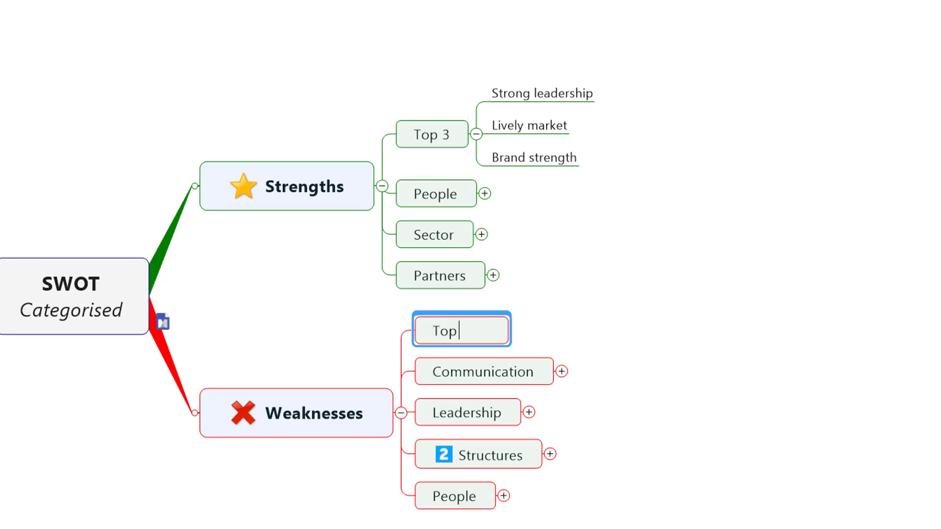
type(" 3")
key("Return")
key("Insert")
type("Lack of")
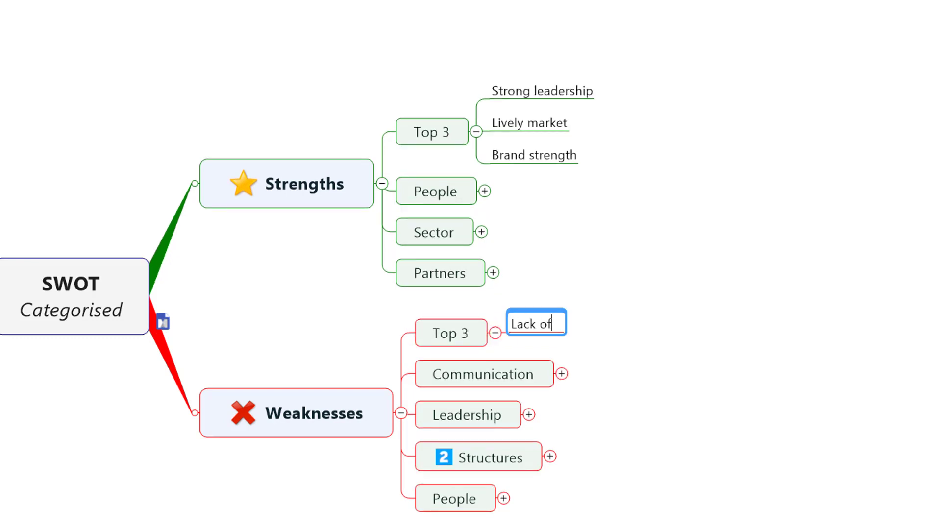
type(" leadership")
key("Return")
key("Return")
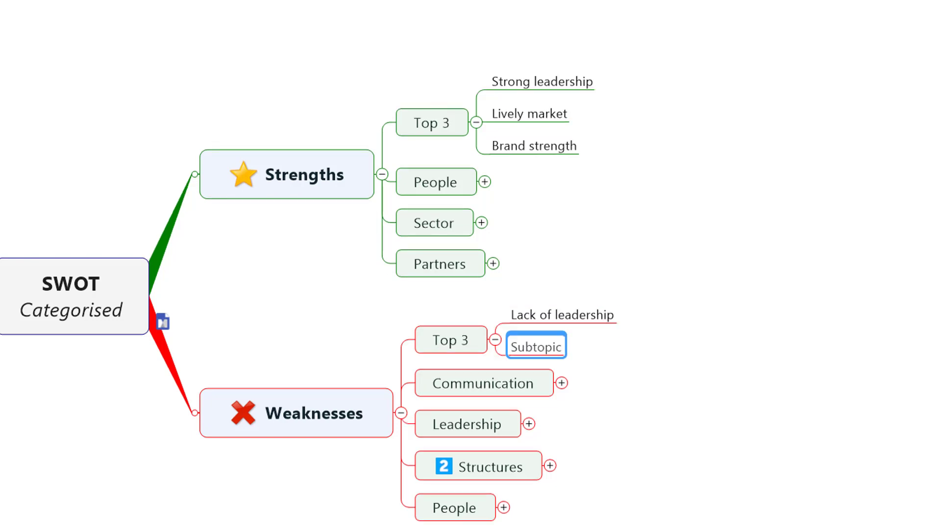
type("Internal systems")
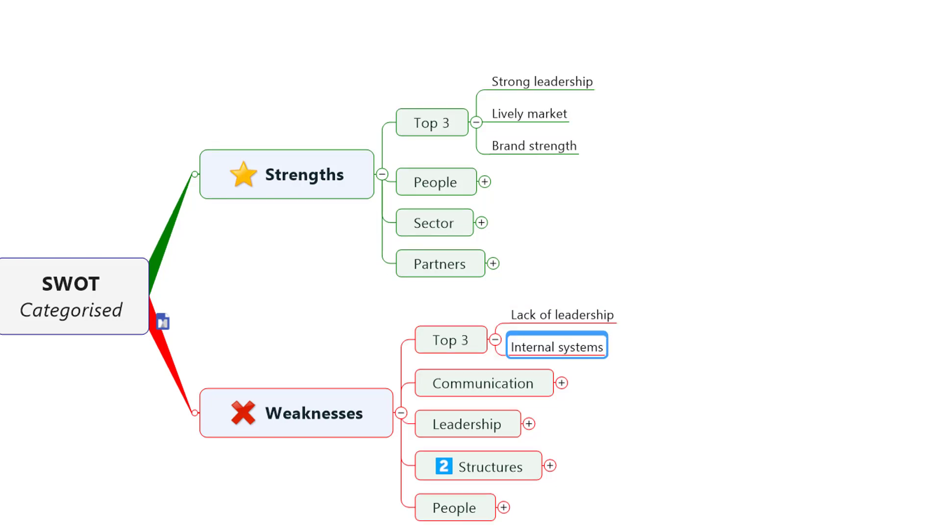
key("Return")
key("Return")
type("People retention")
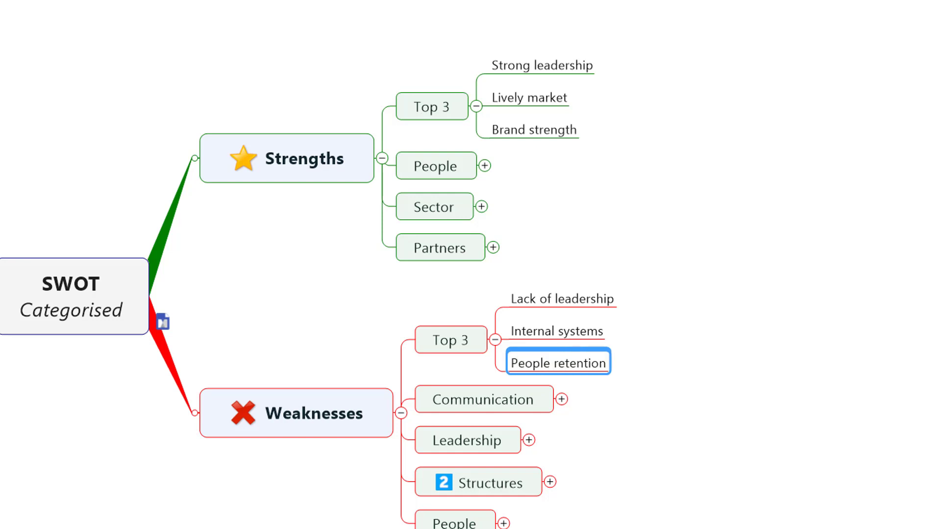
- Make both the Strengths and Weaknesses Top 3 topics bold
left_click(425, 94)
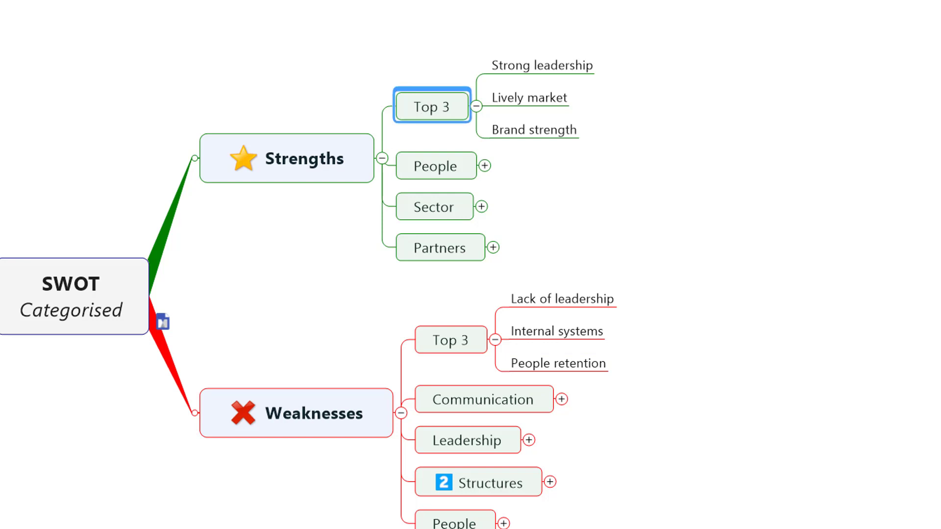
key("ctrl+b")
left_click(446, 340)
type("SWOT Template - 3 - Prioritised.mmap")
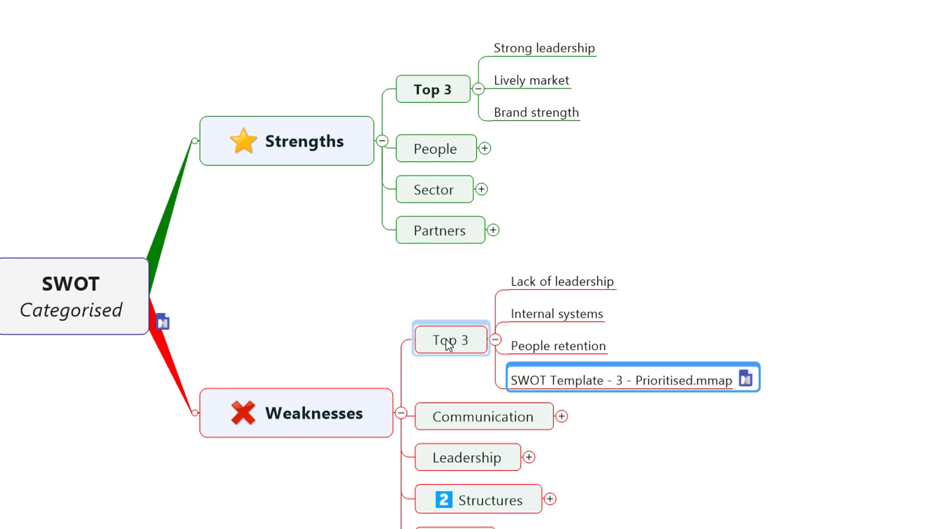
key("ctrl+z")
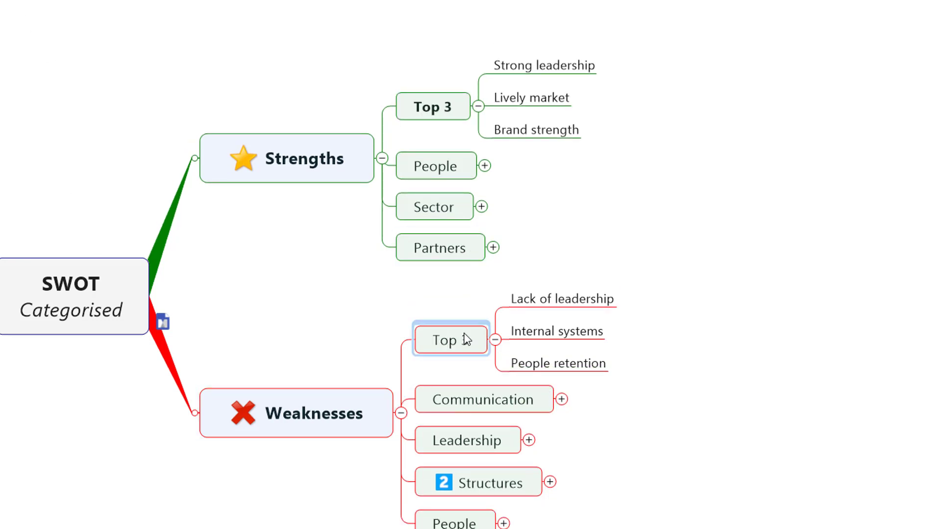
key("ctrl+b")
- Add Brainstorming topics under Strengths and Weaknesses and move the remaining categories beneath them
left_click(431, 106)
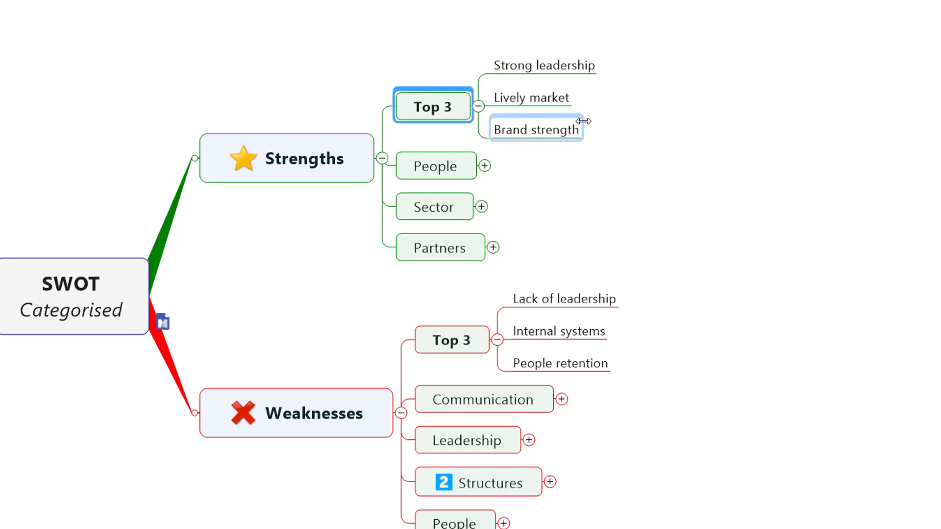
key("Return")
type("Brainstorming")
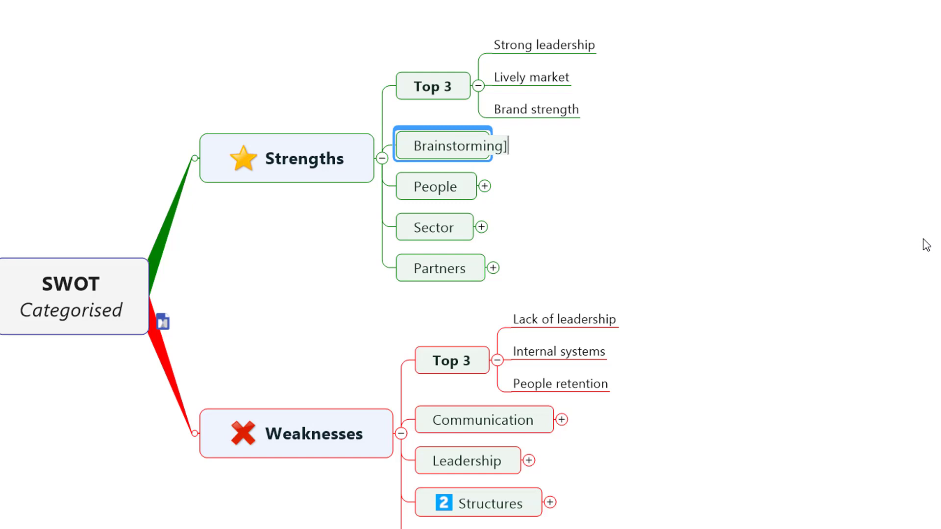
left_click_drag(529, 176, 534, 152)
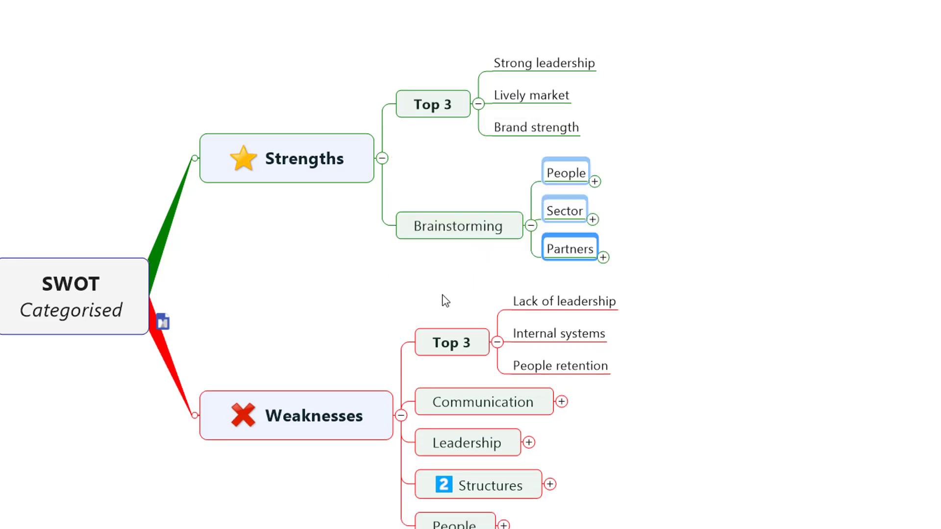
left_click(470, 343)
key("Return")
type("Brain")
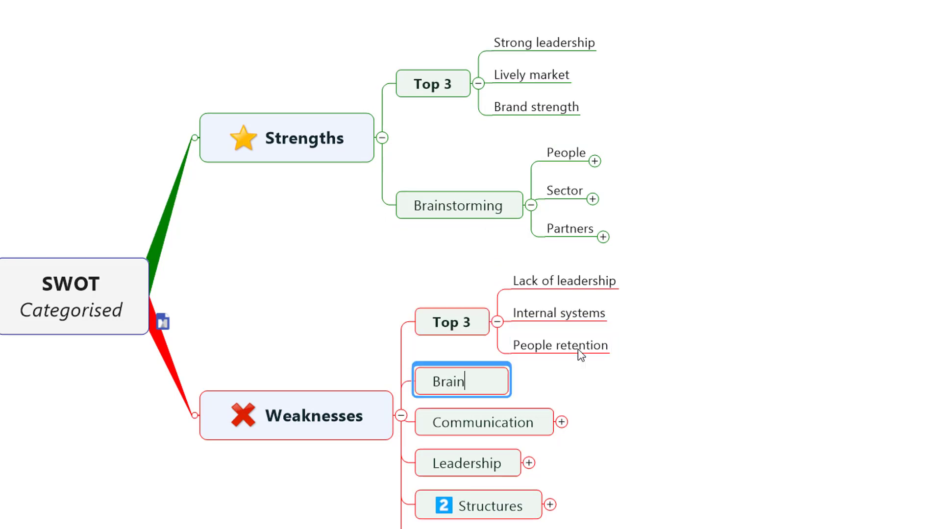
type("storming")
key("Return")
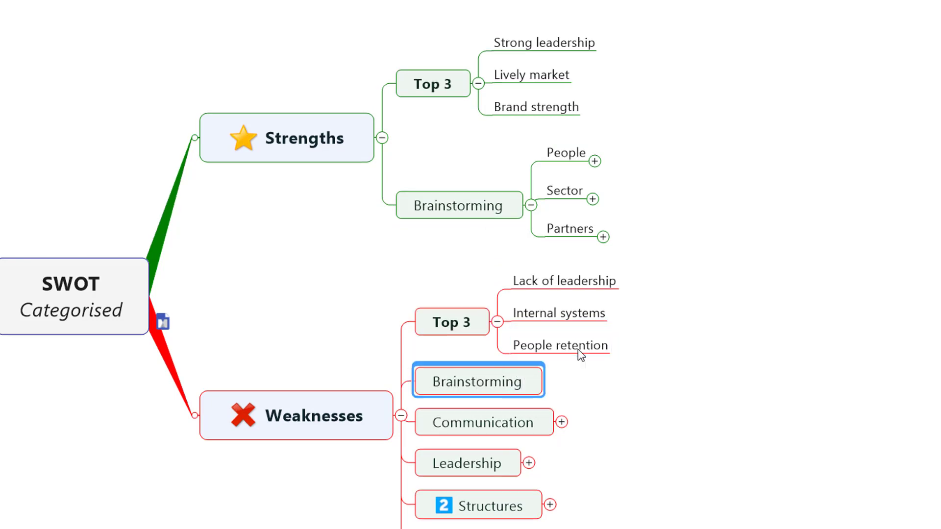
left_click_drag(539, 358, 509, 350)
left_click(542, 425)
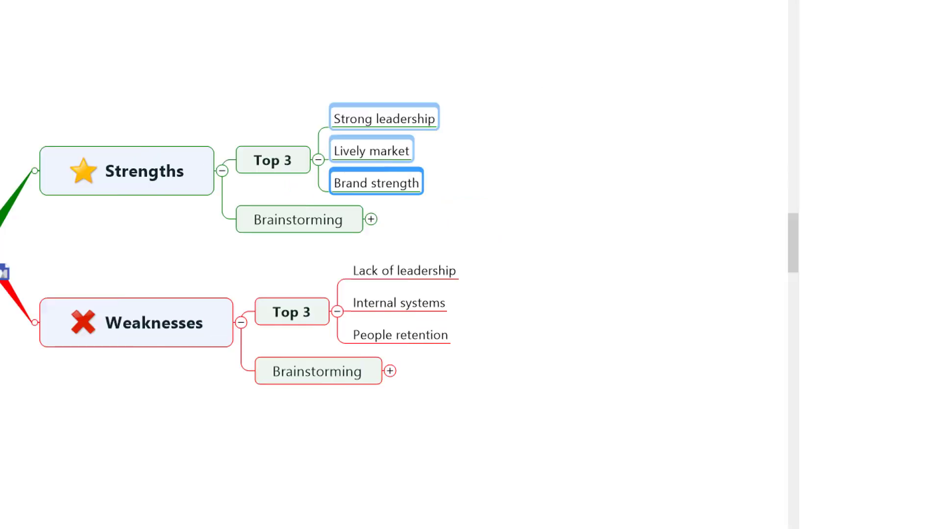
- Rank Strong leadership, Lively market and Brand strength as priority 1, 2 and 3
key("ctrl+shift+1")
left_click(344, 152)
left_click(346, 190)
left_click(344, 188)
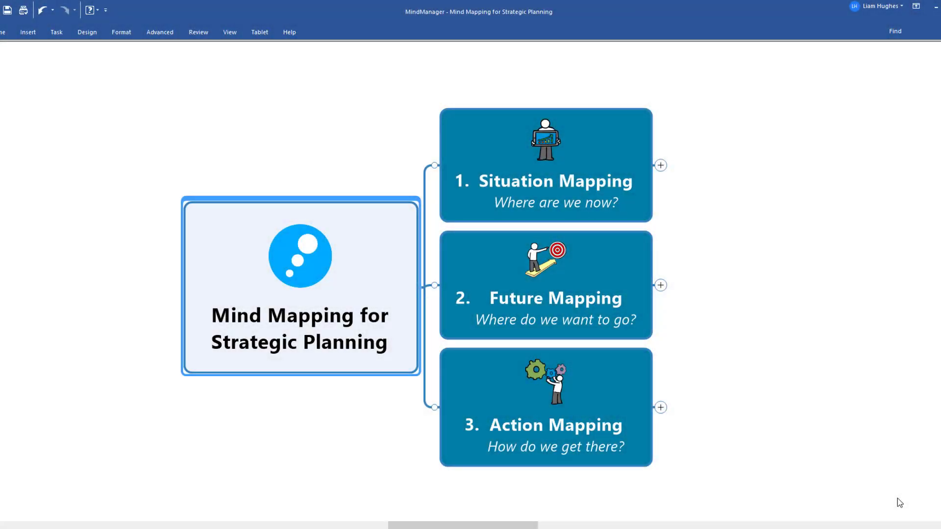
- Expand Future Mapping and Purpose, stepping through Focus on priority areas, Define the future state, Identify the metrics
left_click(580, 196)
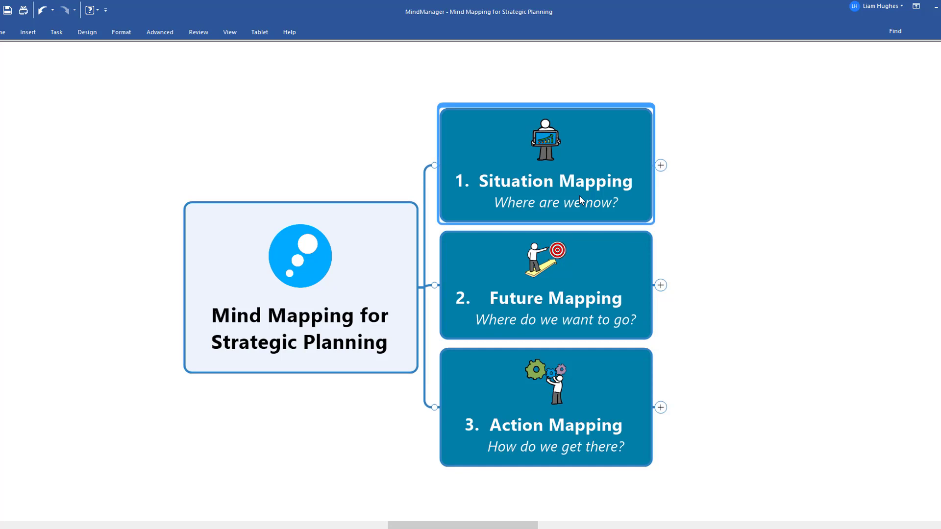
left_click(530, 320)
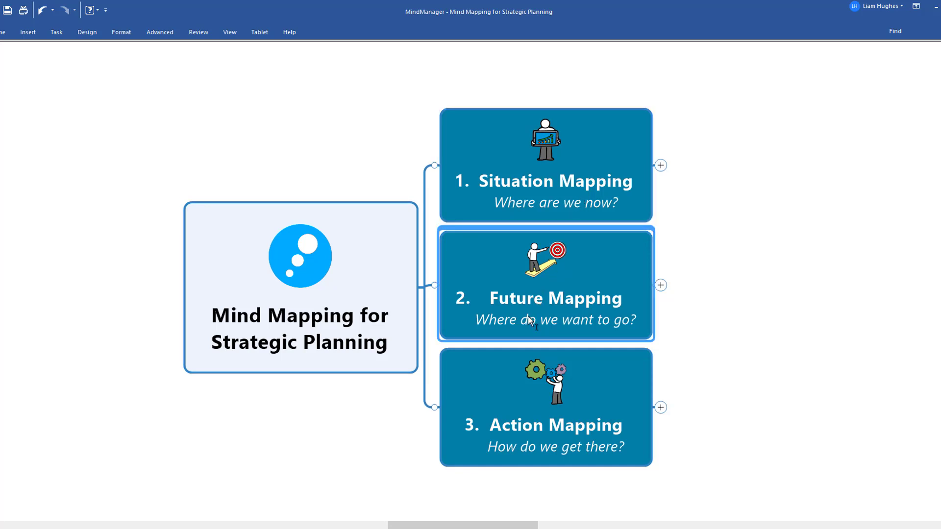
scroll(528, 316, "up", 2)
left_click_drag(763, 389, 542, 381)
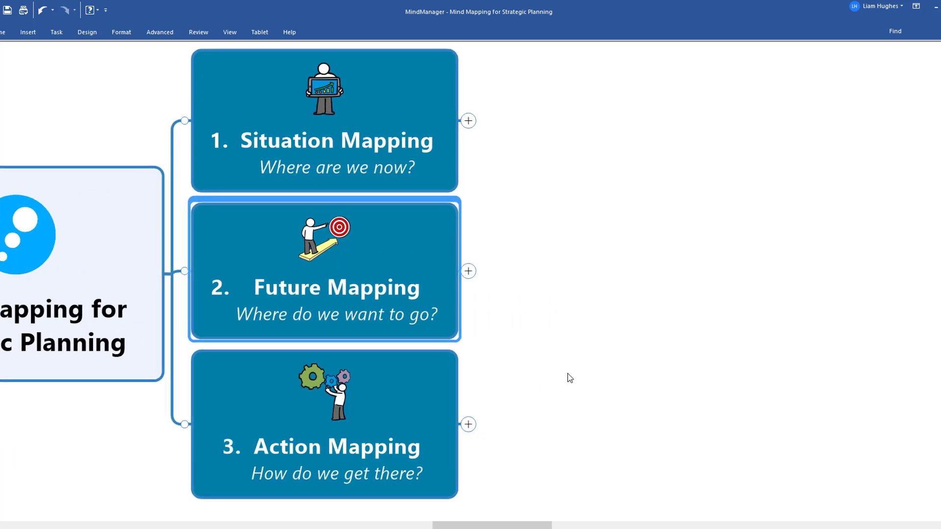
key("KP_Add")
left_click(565, 218)
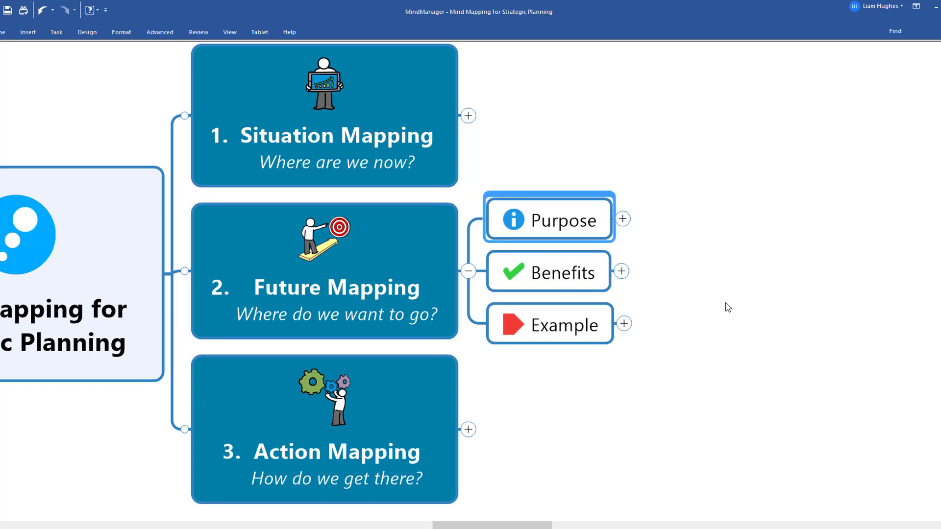
key("KP_Add")
key("Right")
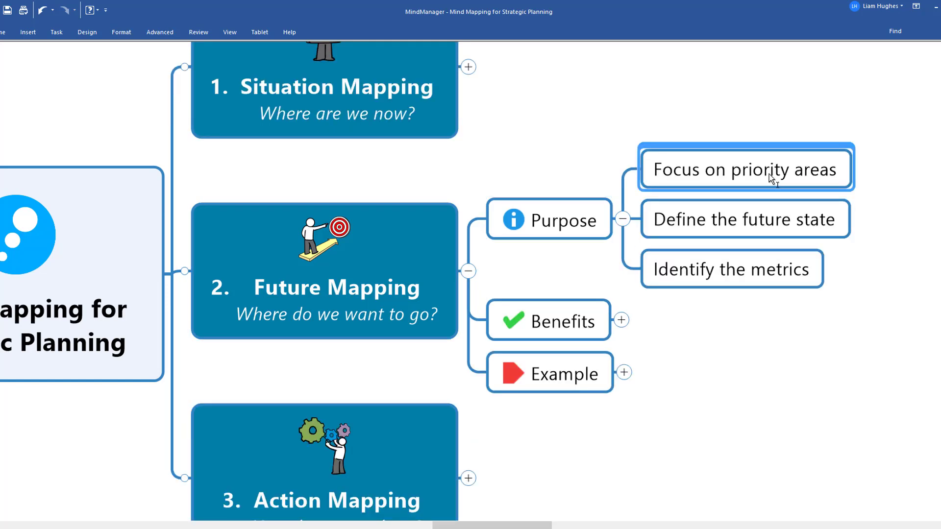
left_click(845, 225)
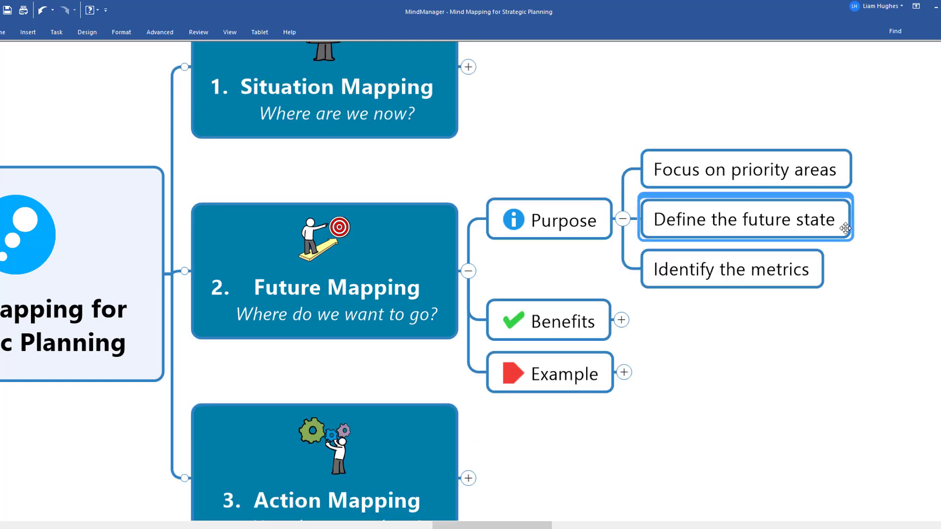
key("Down")
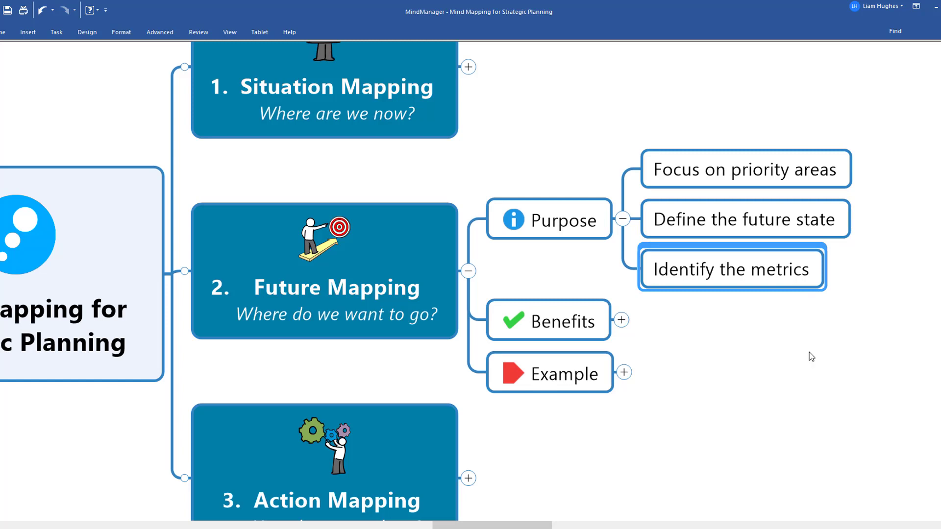
left_click(596, 319)
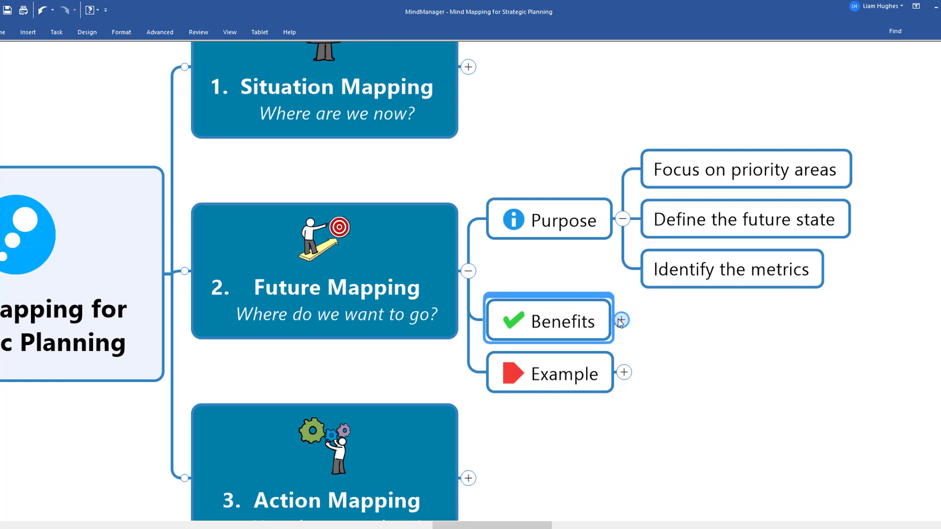
- Expand Benefits to show its three points and select the Example topic
left_click(621, 321)
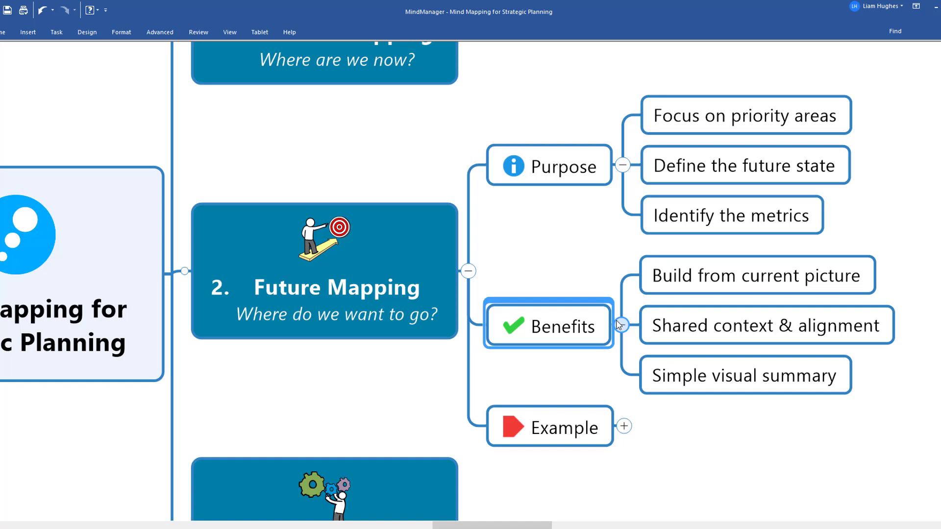
left_click(569, 431)
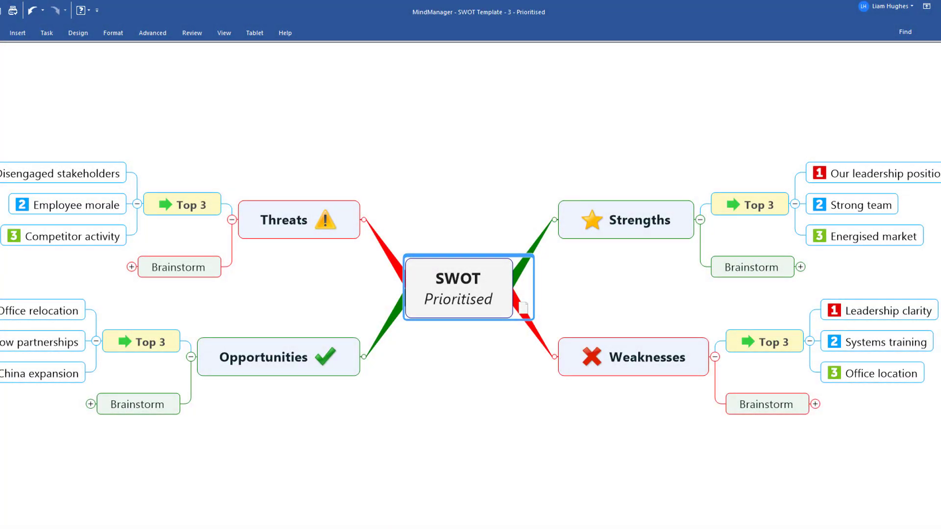
left_click_drag(669, 145, 886, 249)
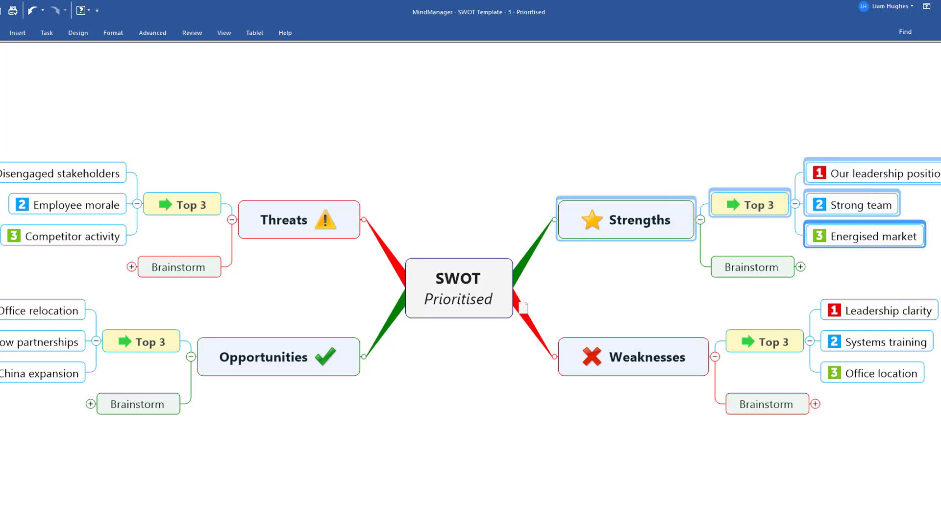
left_click_drag(907, 300, 767, 384)
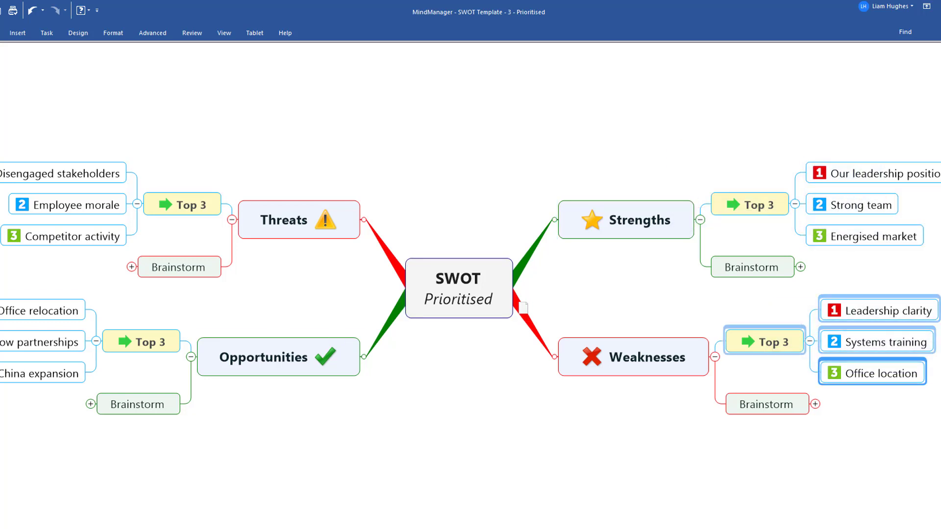
left_click_drag(49, 288, 143, 378)
left_click_drag(8, 149, 167, 241)
left_click(480, 315)
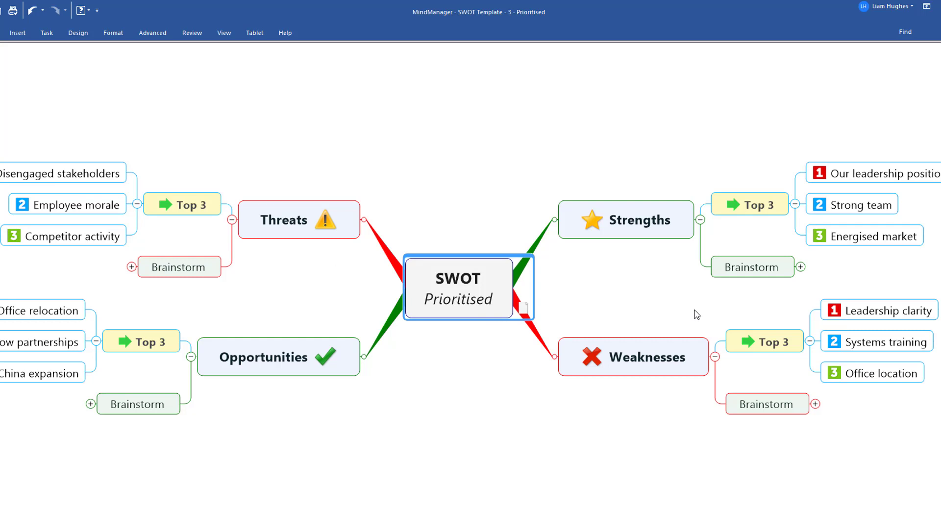
left_click_drag(694, 314, 381, 350)
scroll(382, 351, "up", 2)
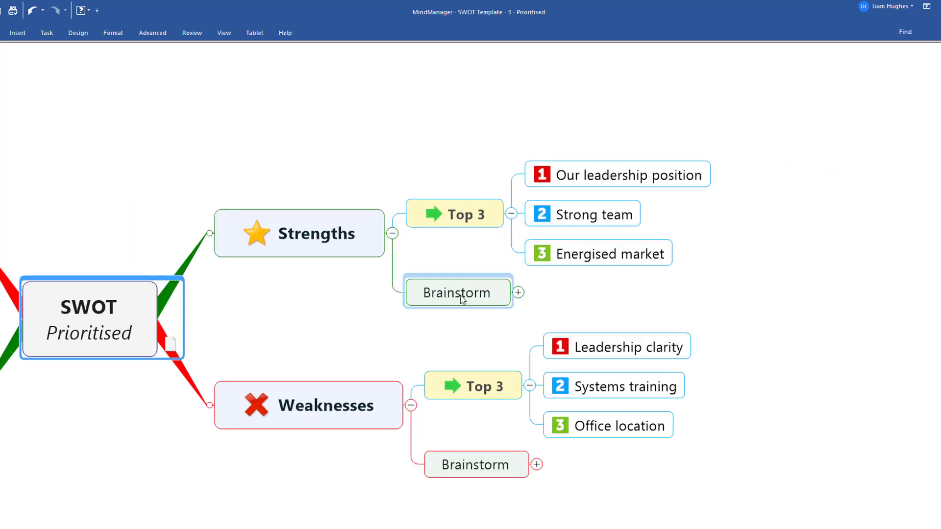
left_click(462, 296)
left_click(518, 293)
scroll(470, 368, "down", 3)
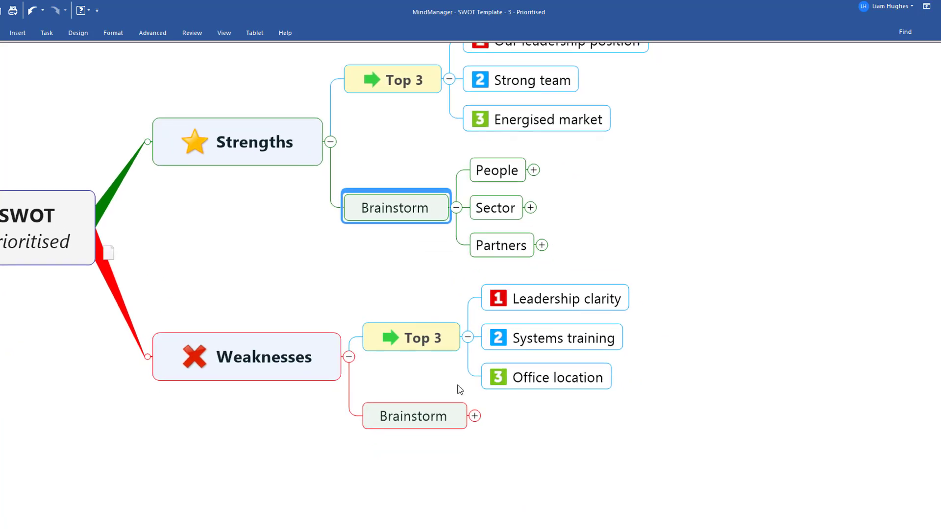
left_click(474, 415)
left_click(609, 366)
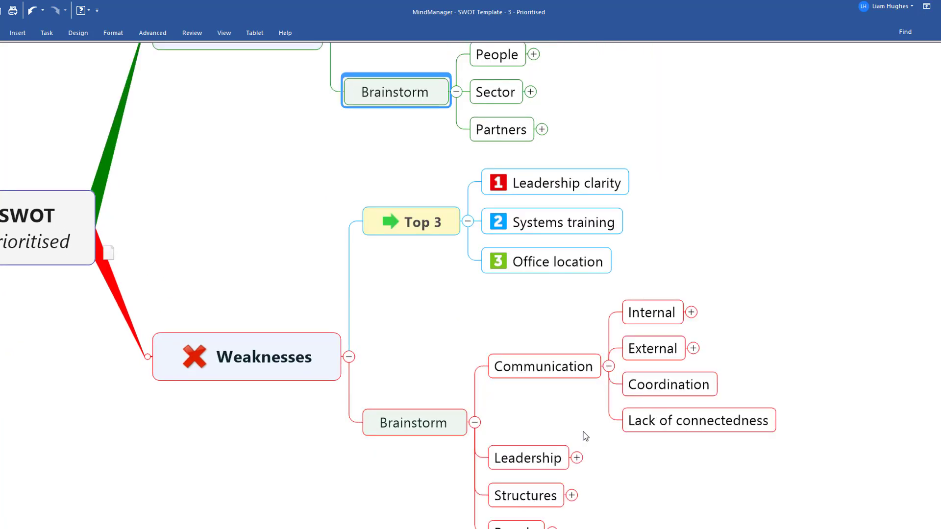
left_click(578, 455)
left_click(691, 270)
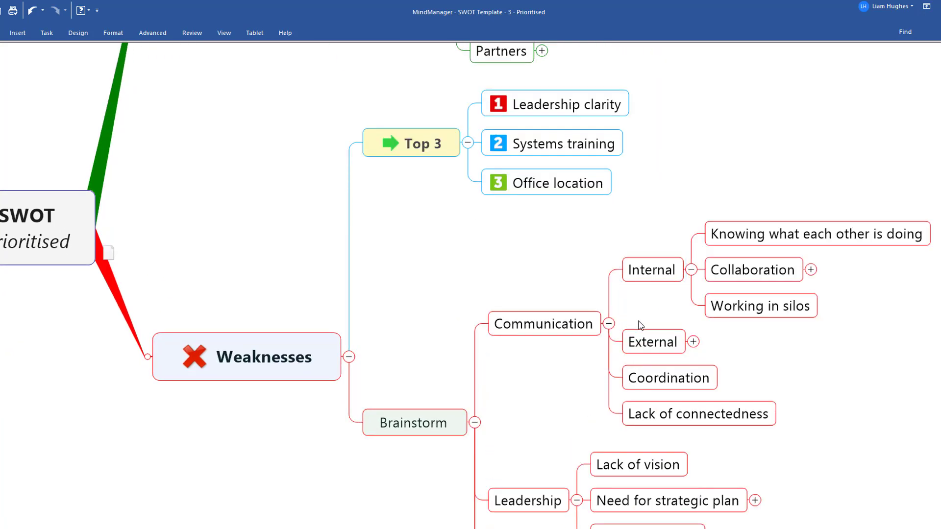
left_click(475, 423)
left_click(454, 210)
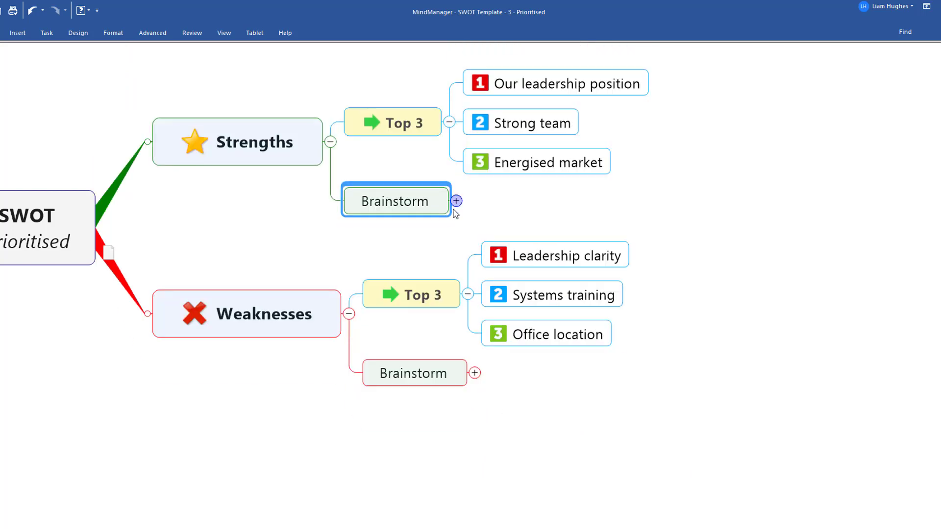
left_click(290, 230)
scroll(271, 256, "down", 1)
left_click_drag(269, 254, 348, 301)
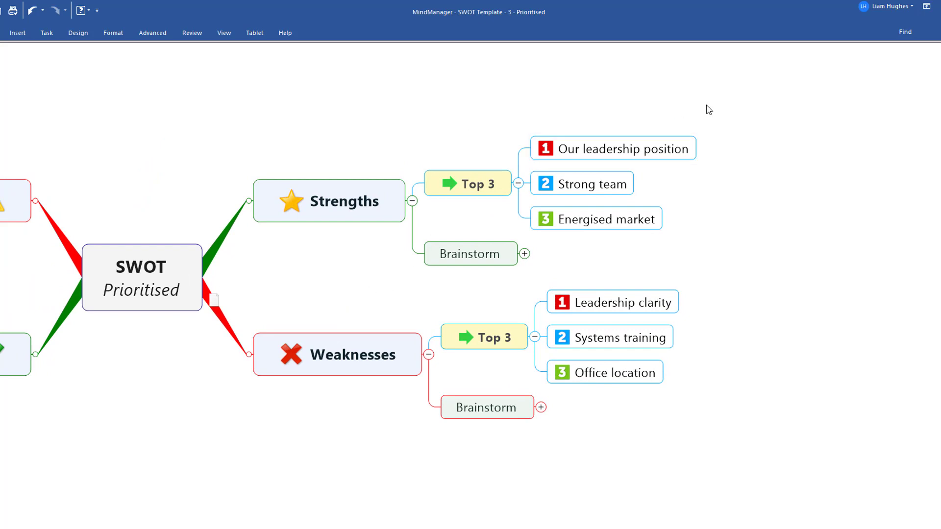
left_click_drag(707, 104, 584, 221)
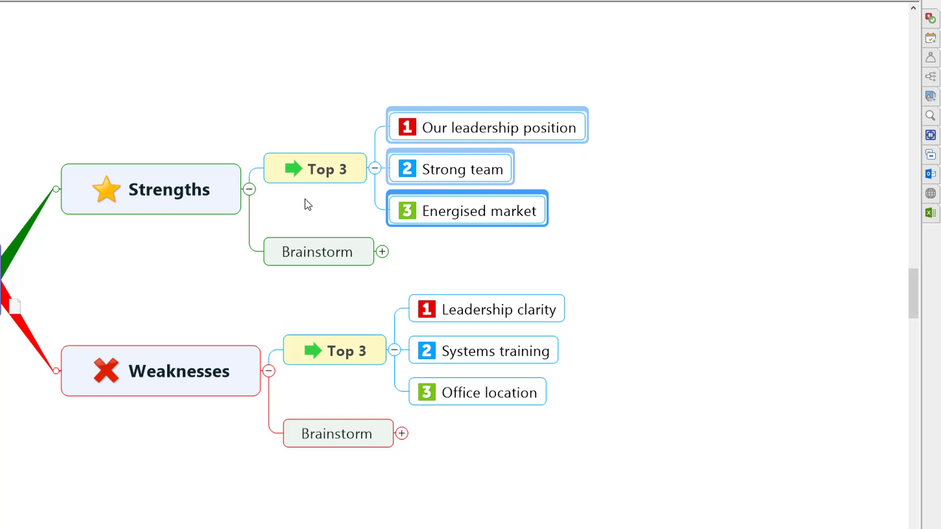
- Add an 'Objective' topic after Strengths' Top 3, with its initial O in bold
left_click(317, 172)
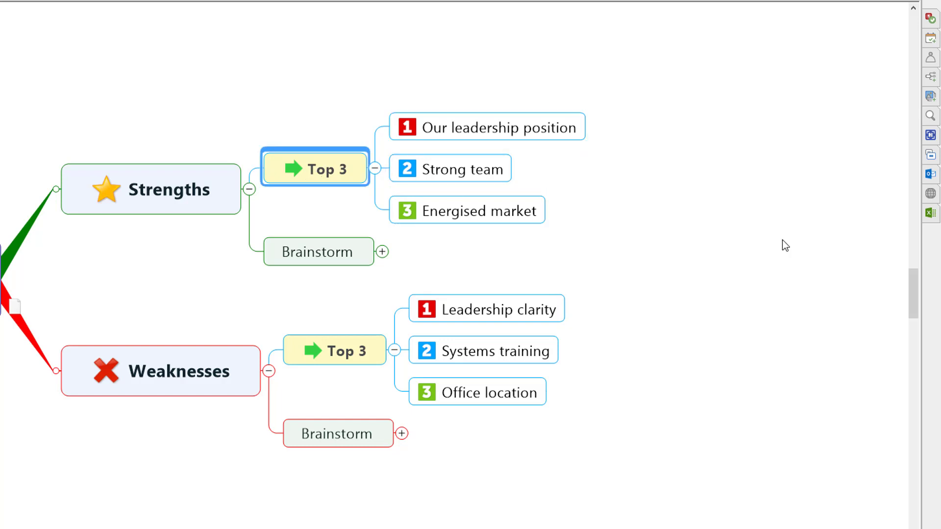
key("Return")
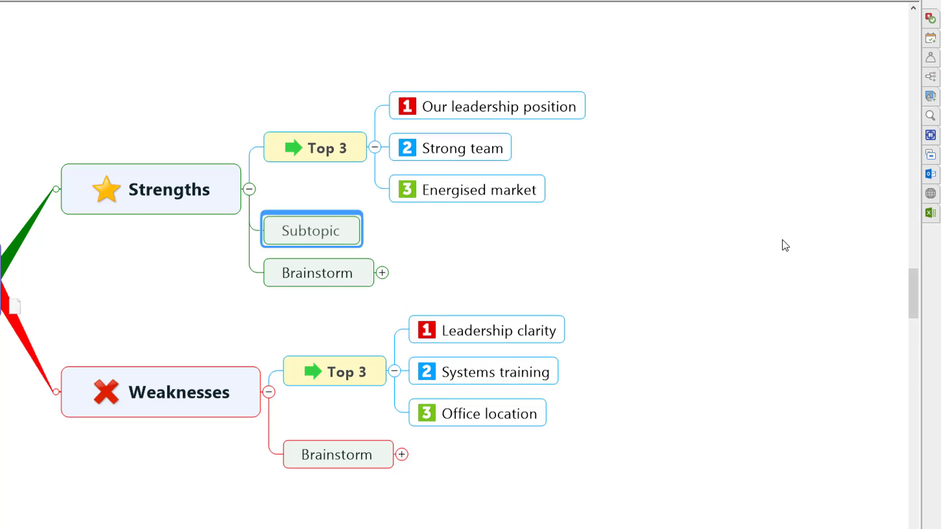
type("Goals")
key("Return")
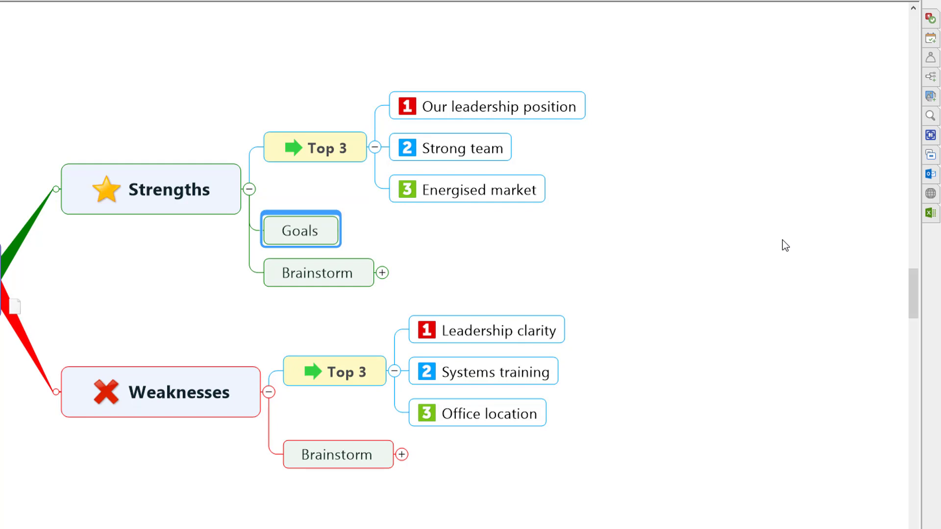
type("Objectives")
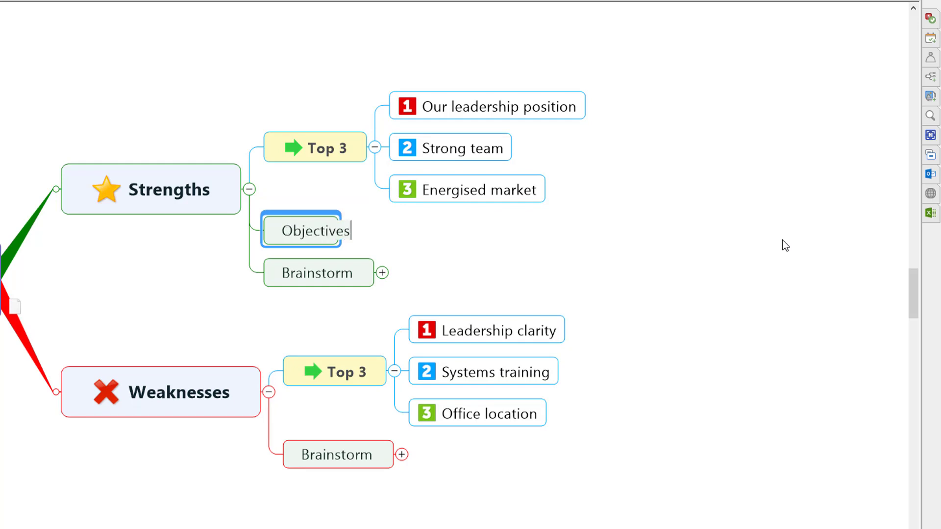
key("Return")
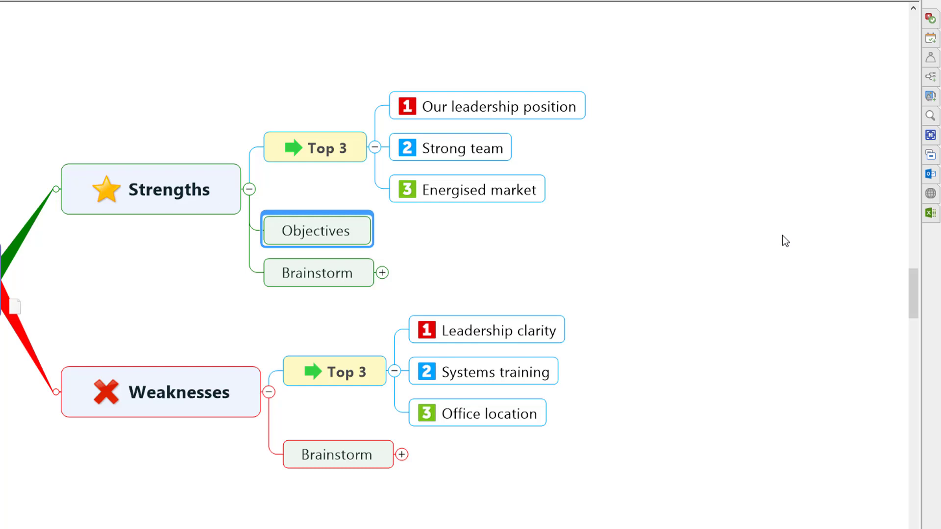
left_click_drag(293, 231, 283, 233)
key("ctrl+b")
left_click(321, 230)
key("BackSpace")
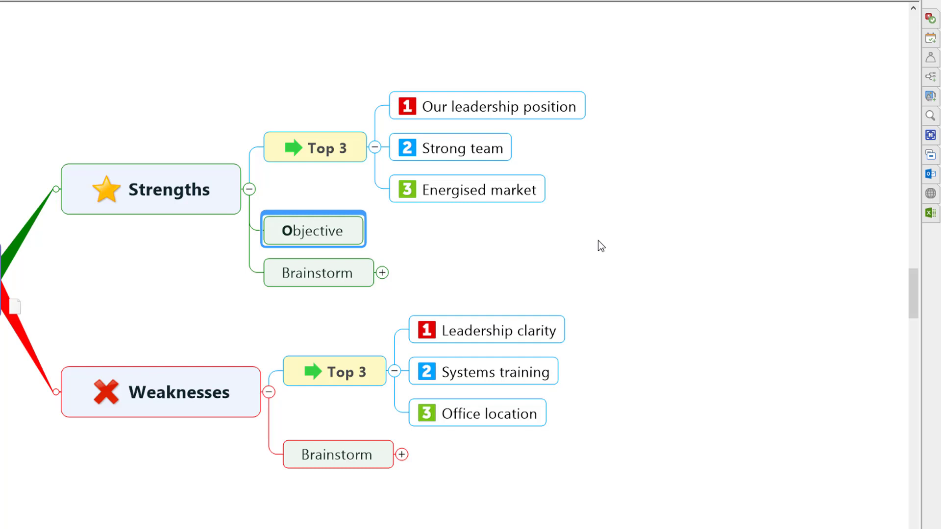
- Add the placeholder subtopic 'What do we want to achieve?' under Objective
key("Insert")
type("whAT DO")
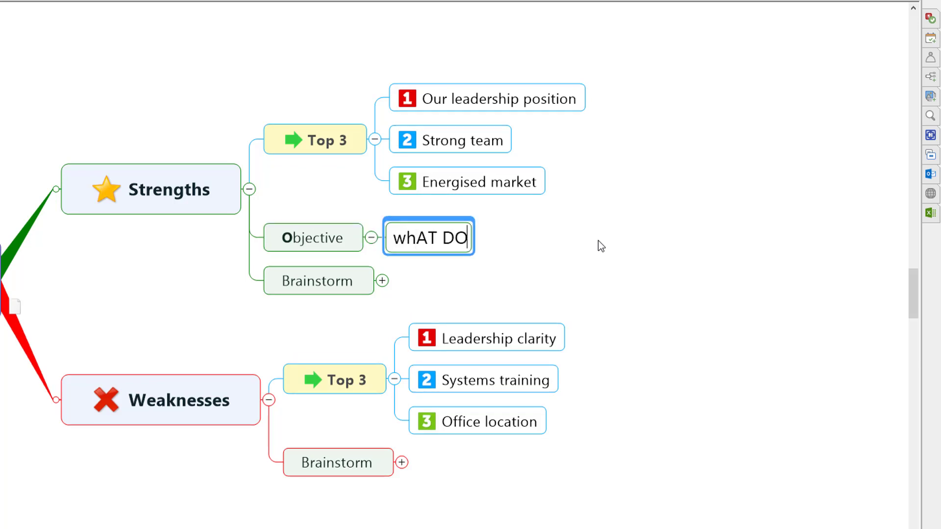
key("BackSpace")
key("BackSpace")
key("BackSpace")
key("BackSpace")
key("BackSpace")
key("BackSpace")
key("BackSpace")
type("What d")
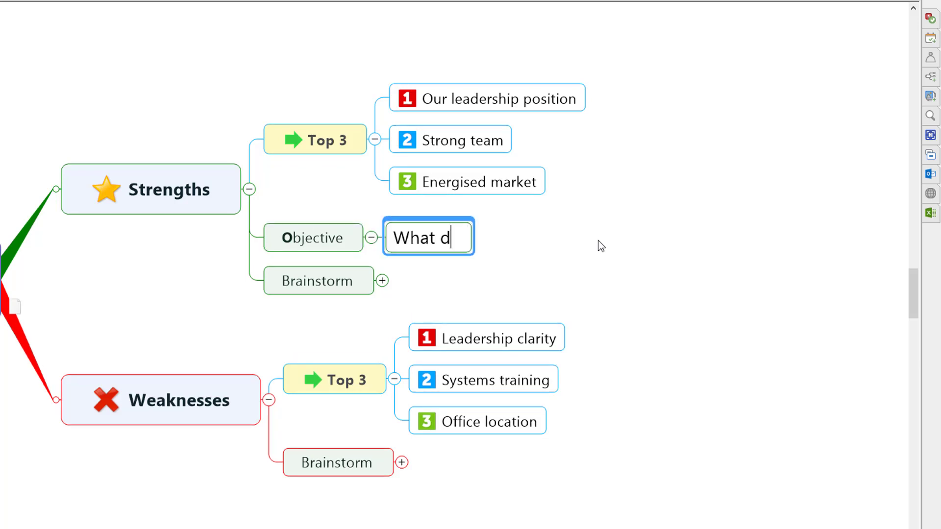
type("o we want to ac")
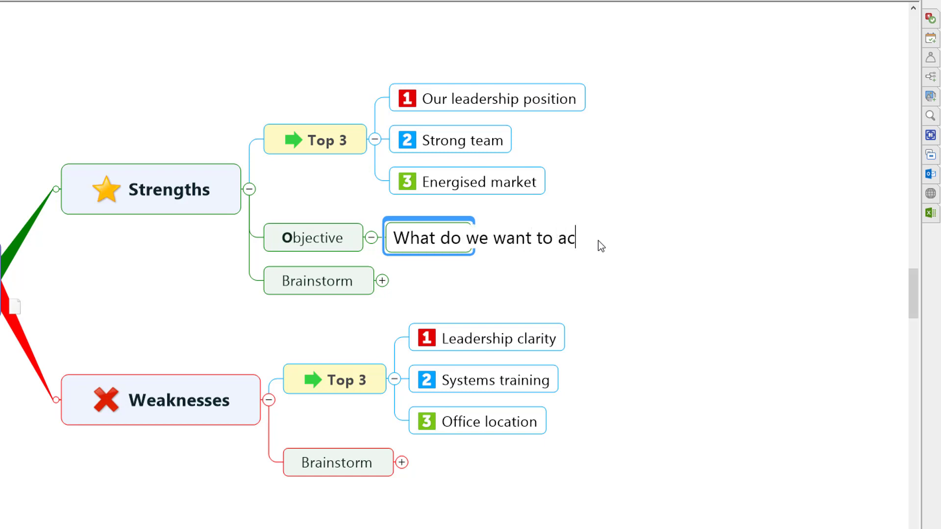
type("hieve?")
key("Return")
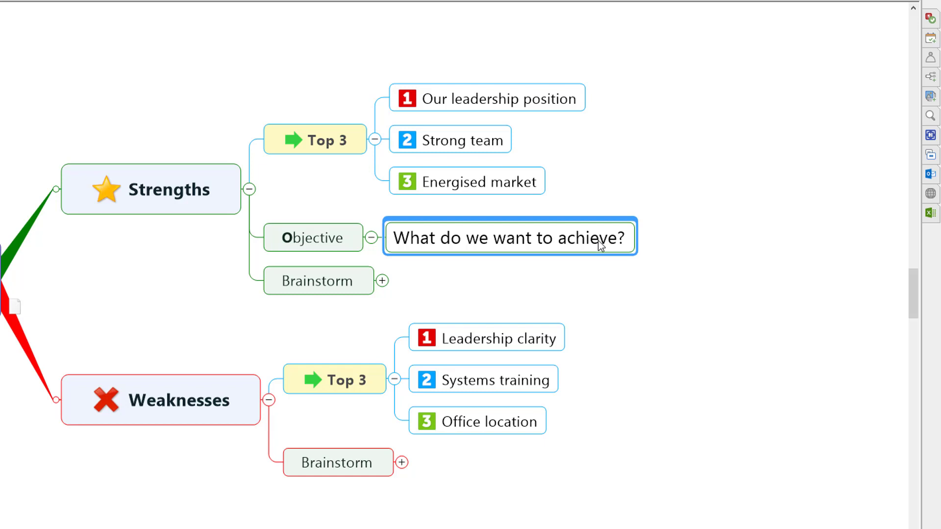
- Add the subtopic 'Greater visibility for our work' under Objective
left_click_drag(606, 51, 435, 184)
left_click(352, 233)
key("Insert")
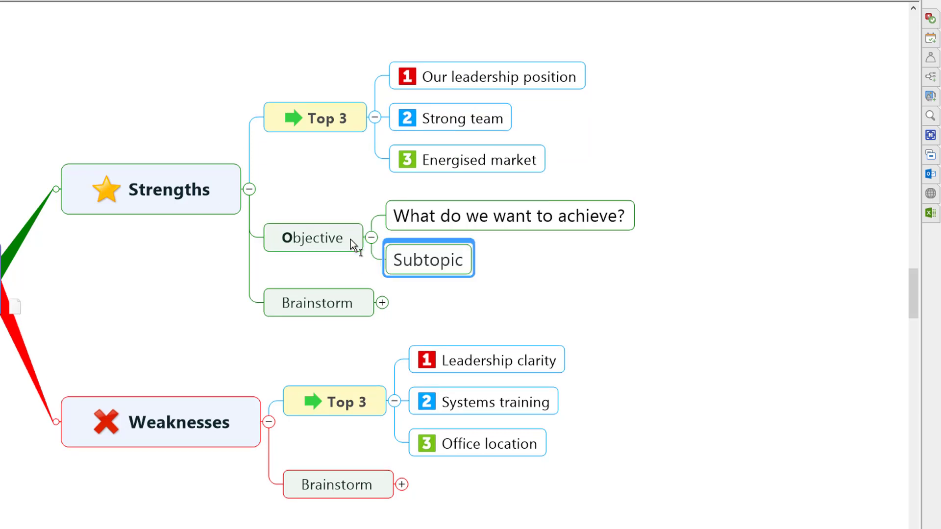
type("Greater visibil")
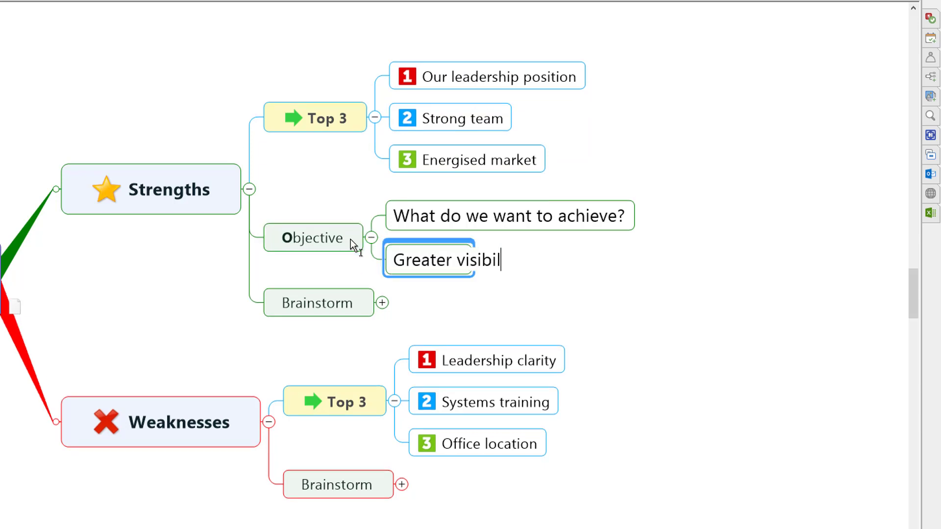
type("ity for our ow")
key("BackSpace")
type("rk")
key("Return")
- Delete the 'What do we want to achieve?' placeholder topic and select the objective statement
left_click(499, 215)
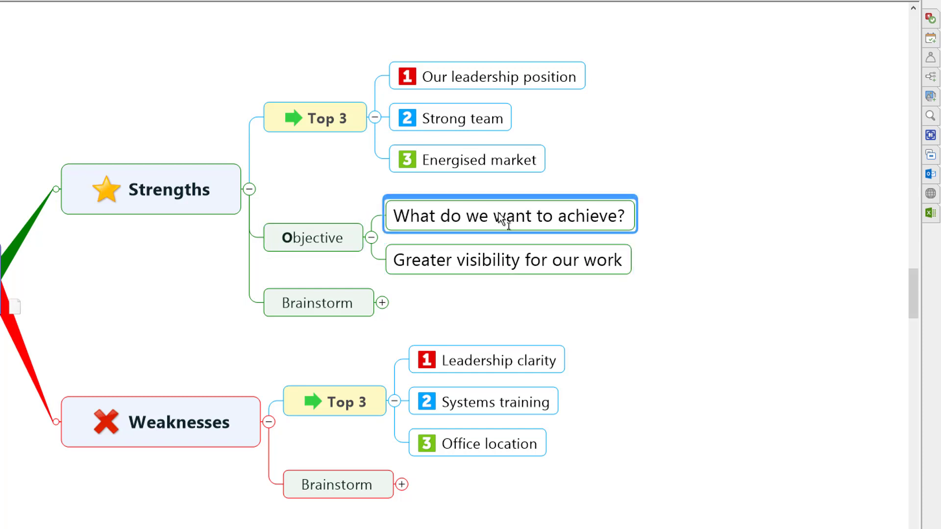
key("Delete")
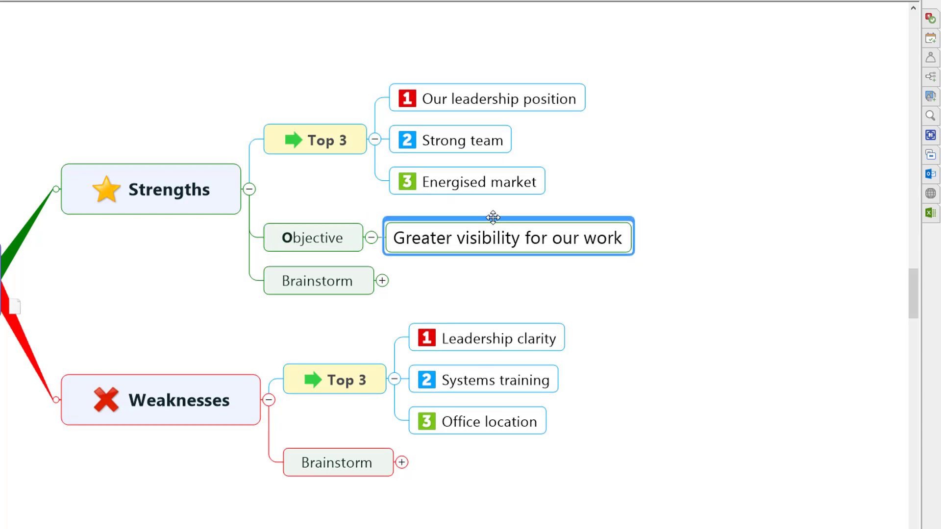
left_click(347, 246)
left_click(346, 244)
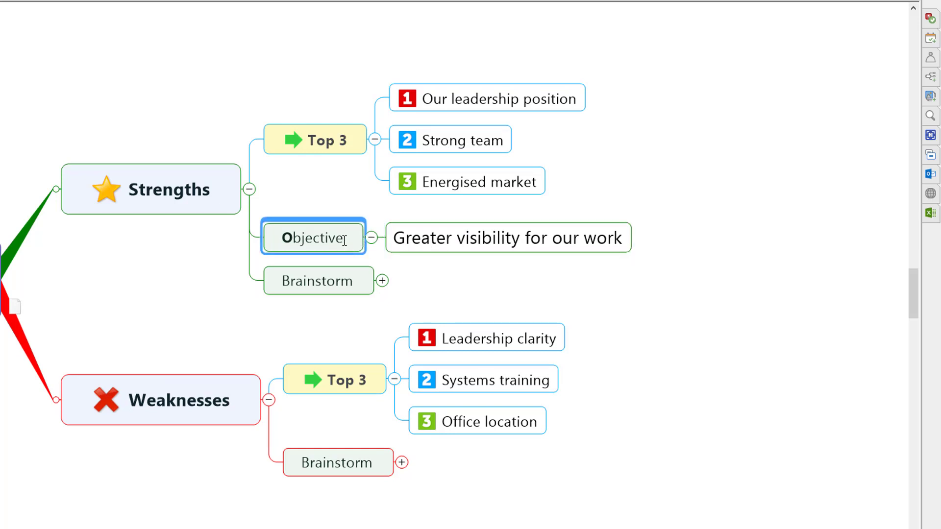
left_click(446, 241)
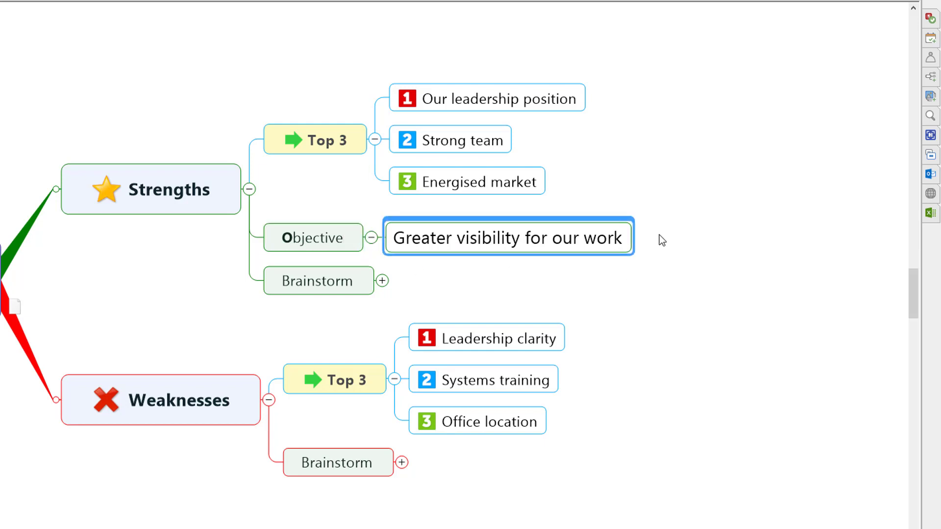
left_click(322, 229)
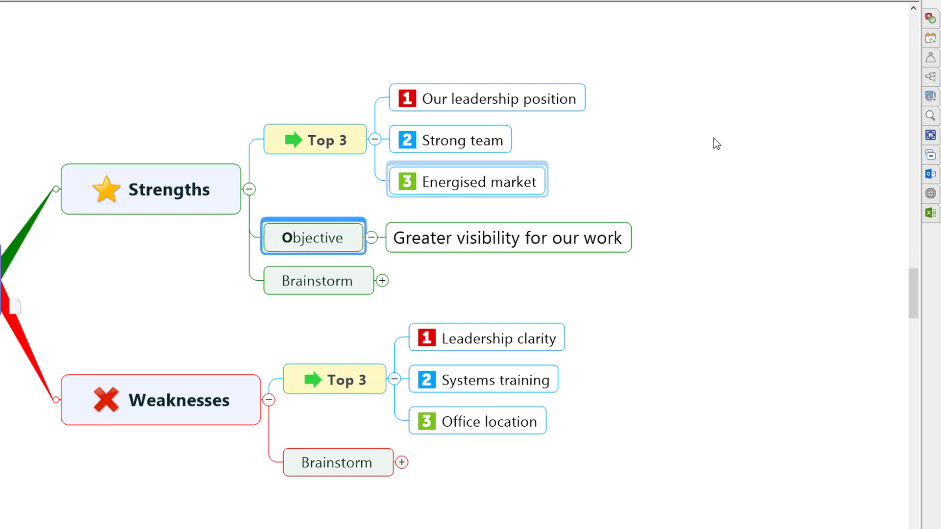
left_click(452, 236)
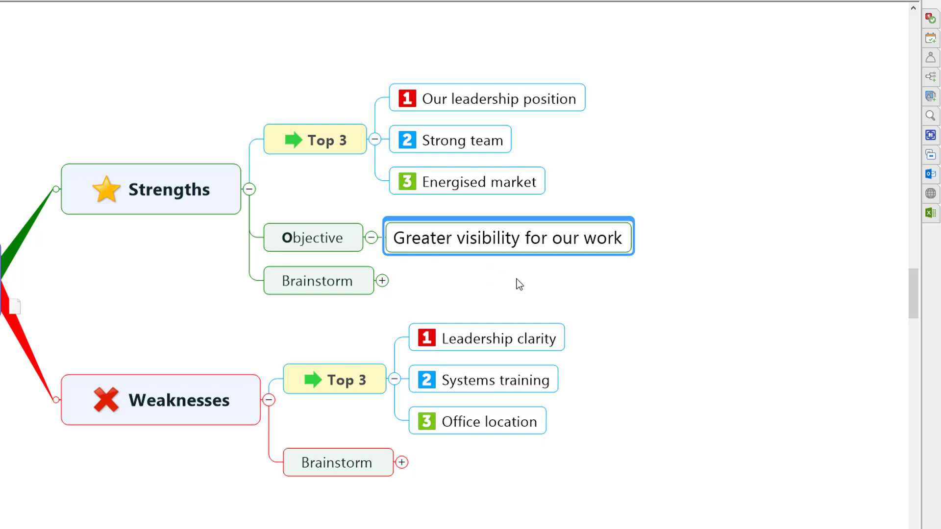
left_click_drag(547, 294, 295, 310)
- Insert three child topics, 'Key result', 'Key result 2' and 'Key result 3', under the objective statement
scroll(267, 307, "up", 1)
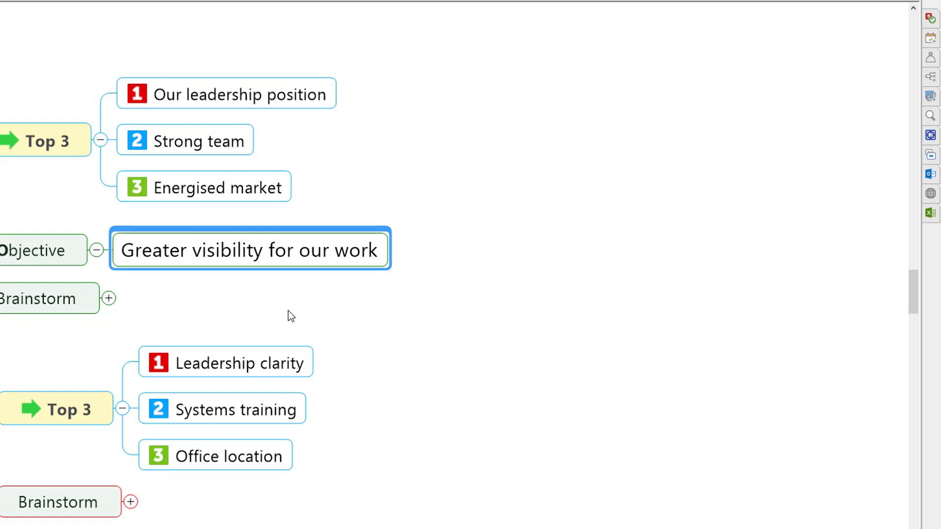
key("Insert")
type("Key result")
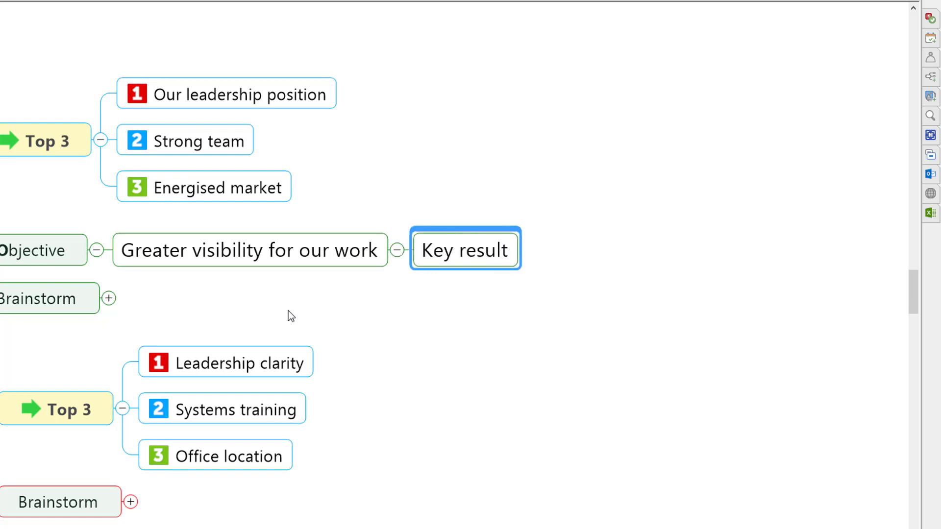
key("Return")
type("Key result 2")
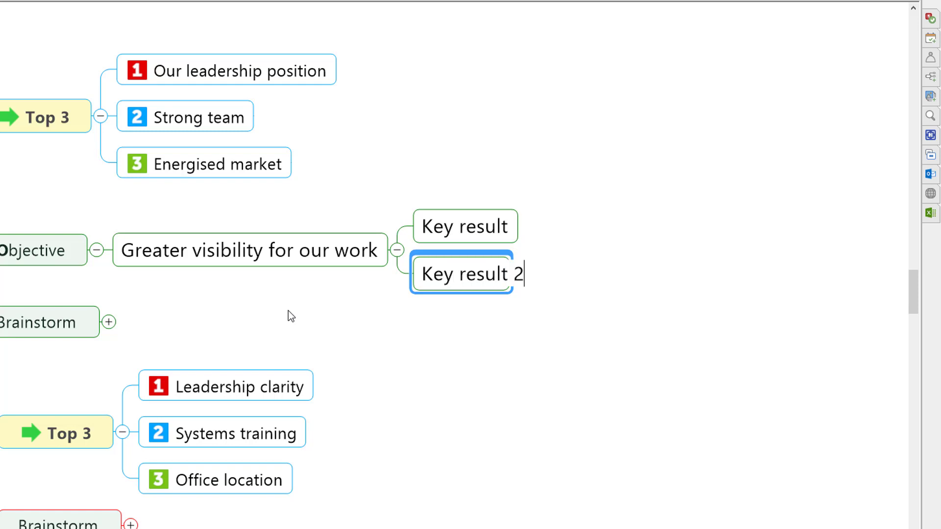
key("Return")
type("Key result 3")
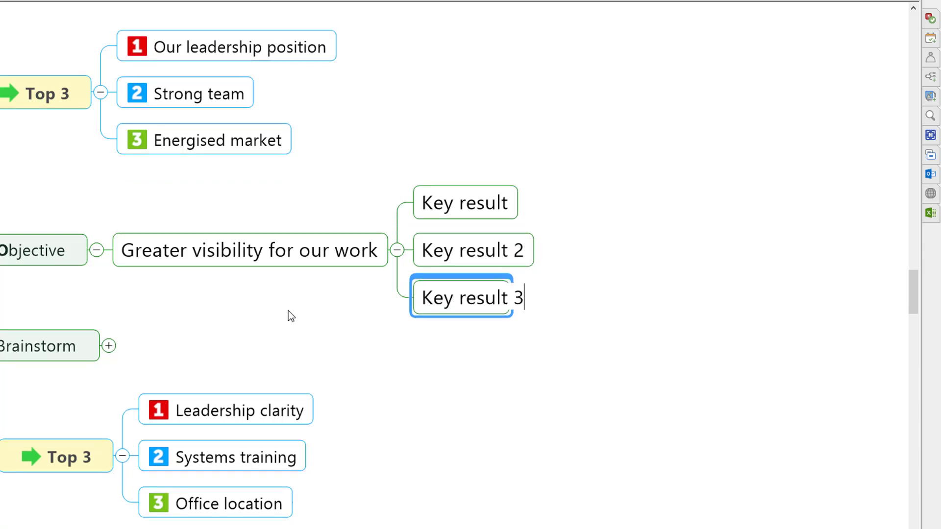
key("Return")
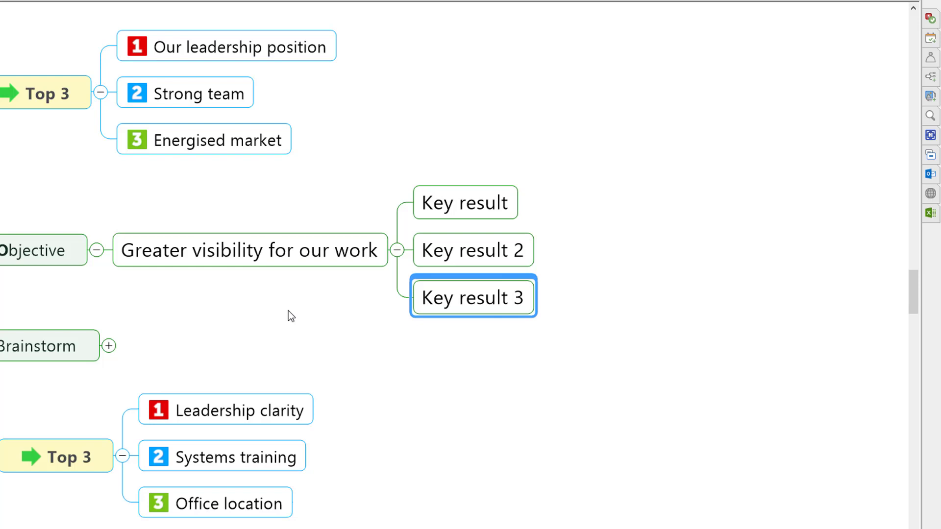
left_click(315, 261)
- Write 'As measured by what...?' in the objective's topic notes, then close the notes pane
key("ctrl+t")
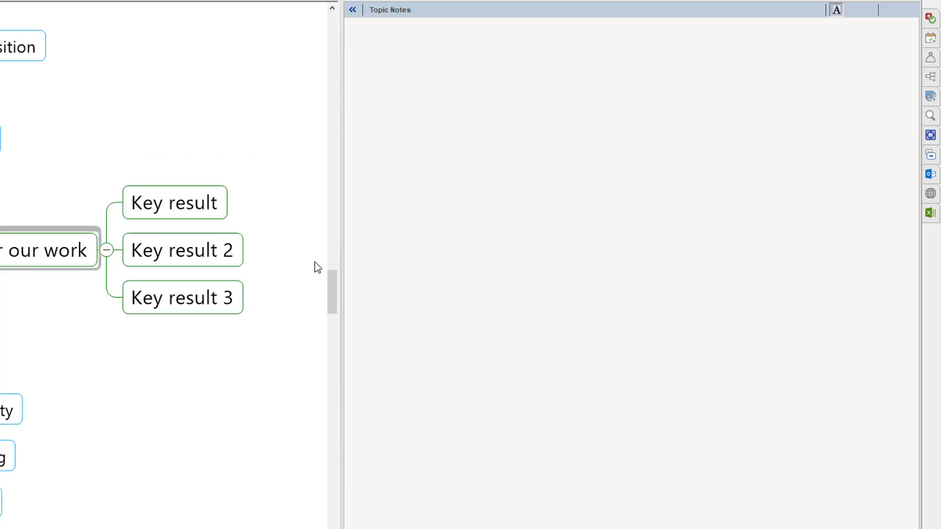
type("As measured")
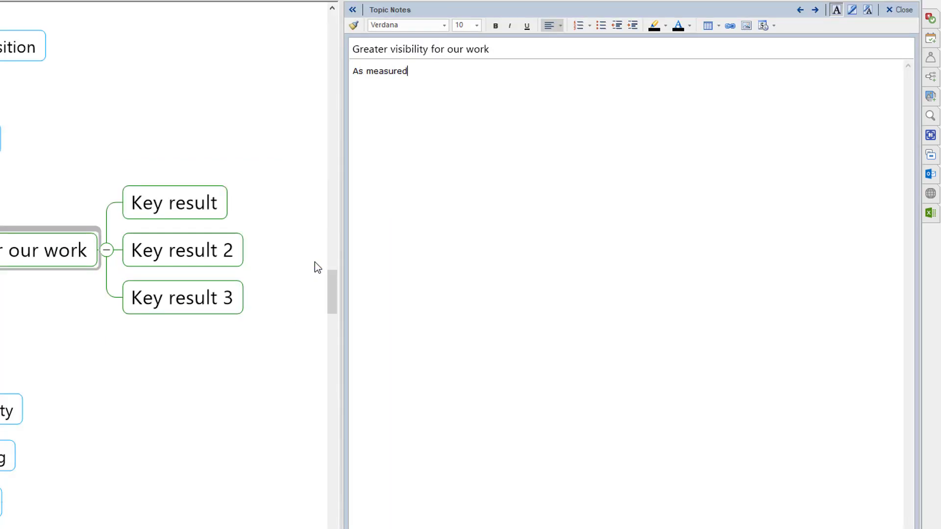
type(" by what...?")
left_click(900, 17)
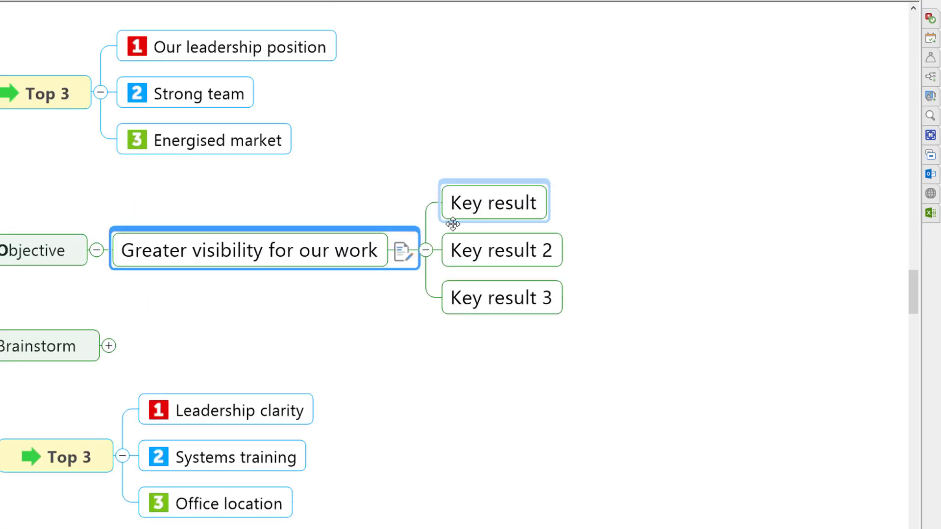
mouse_move(405, 259)
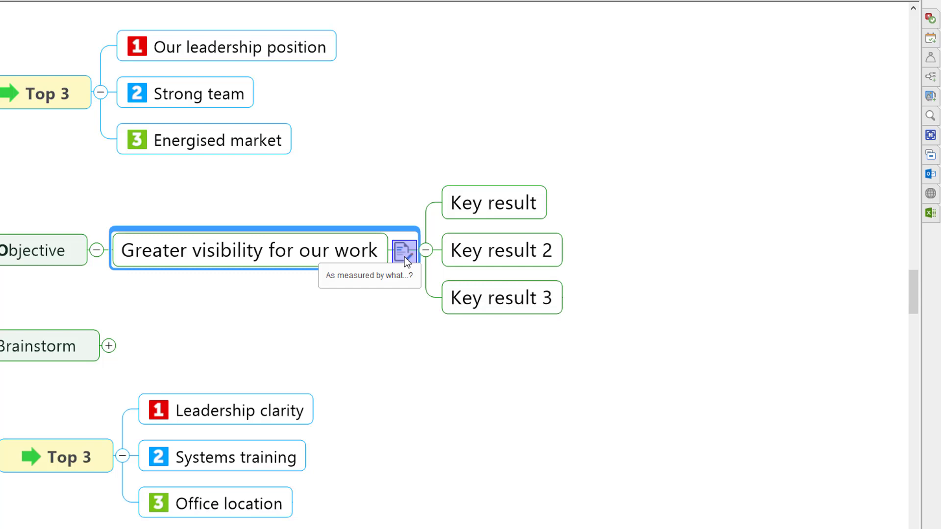
- Rename the first key result to '2 x Press Articles'
key("Right")
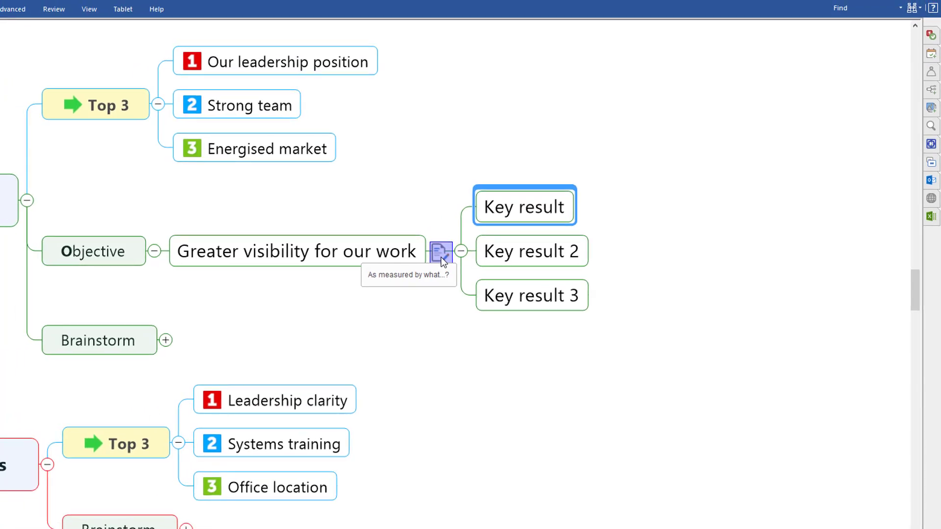
type("Incr")
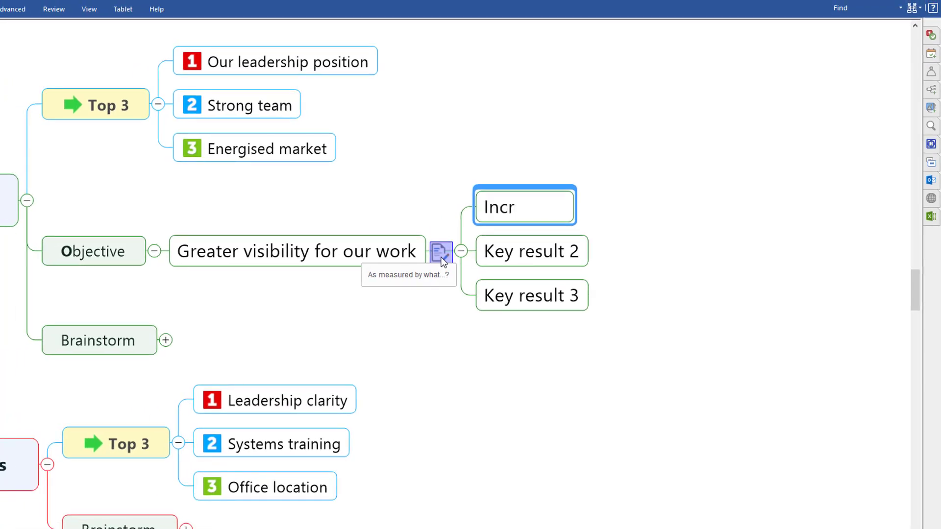
key("BackSpace")
key("BackSpace")
key("BackSpace")
key("BackSpace")
type("P")
key("BackSpace")
type("2 x Press ")
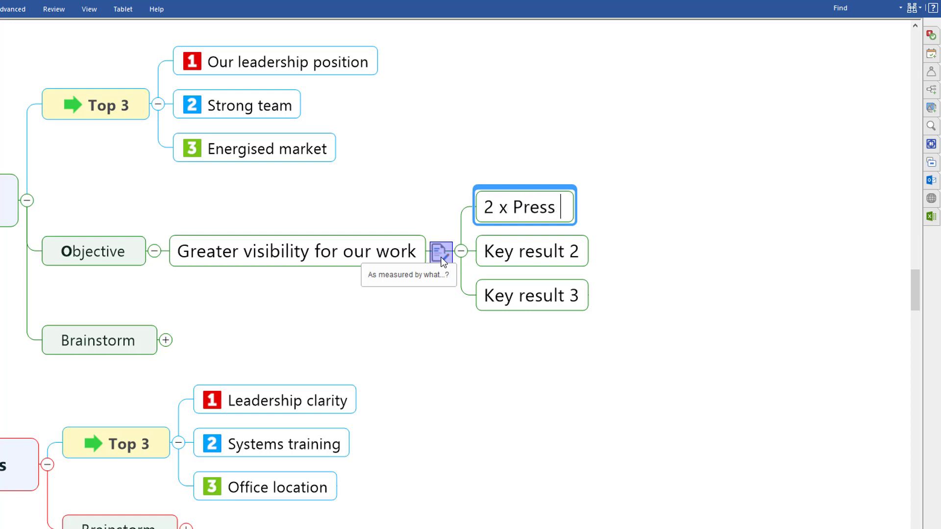
type("Articles")
key("Return")
- Rename the other key results to '20% increase in web traffic' and 'Social media +10%'
key("Down")
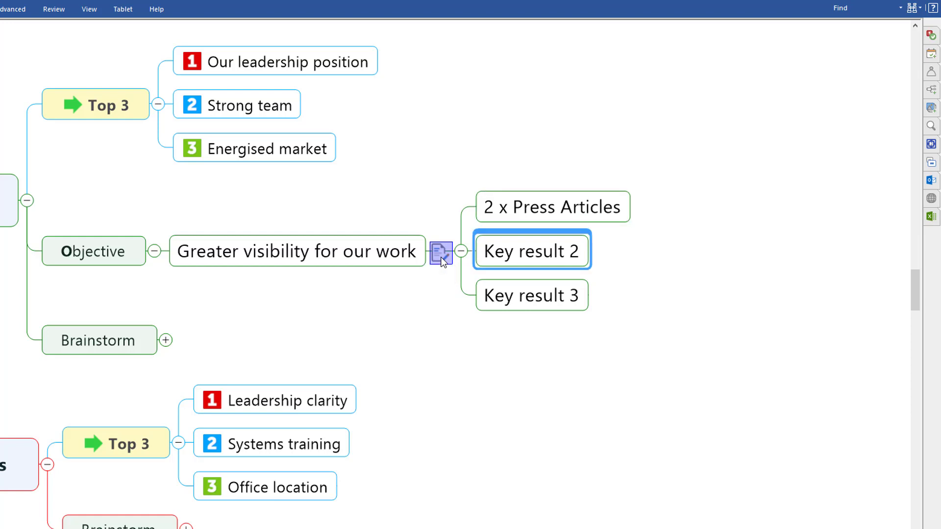
type("20% increas")
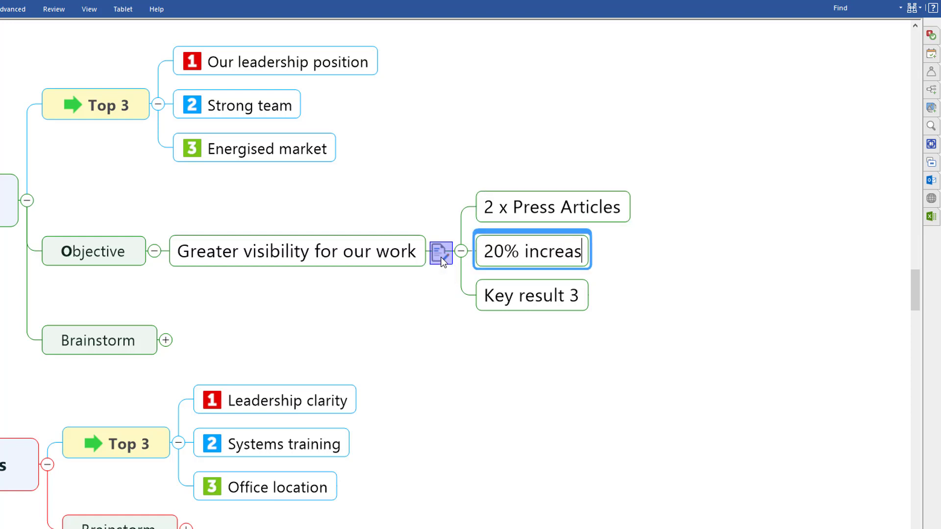
type("e in web traffic")
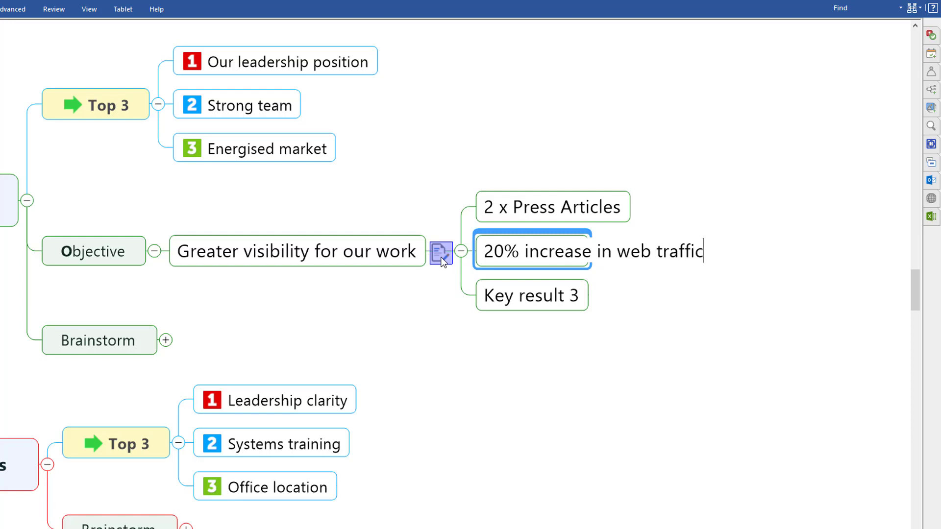
key("Down")
type("Spcia")
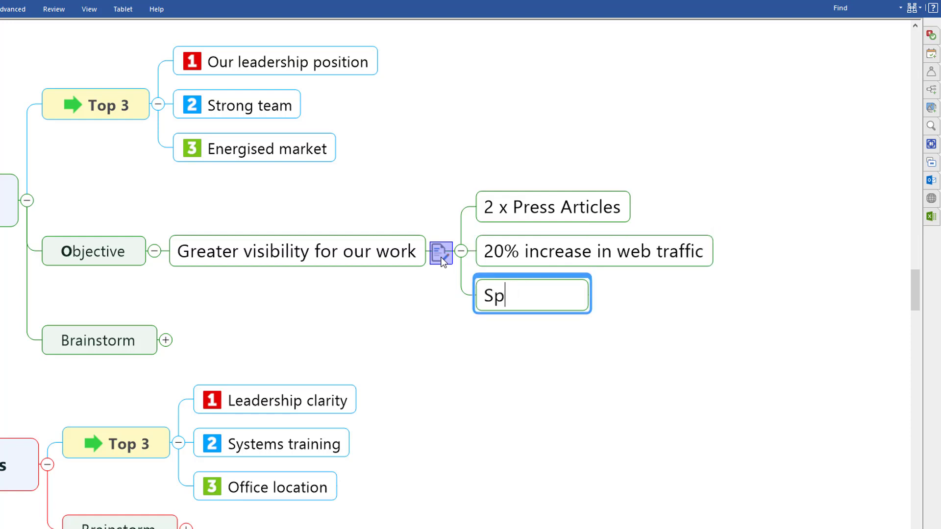
key("BackSpace")
type("ocial media")
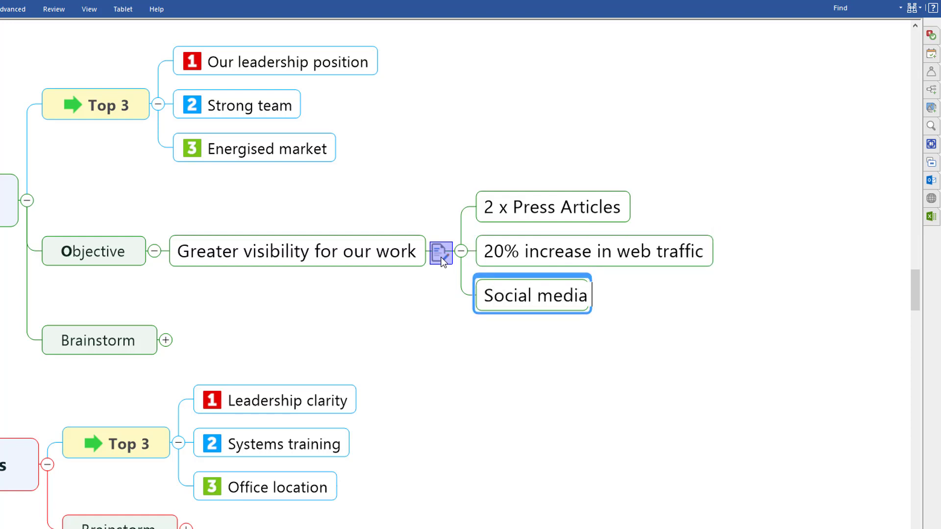
type(" +10%")
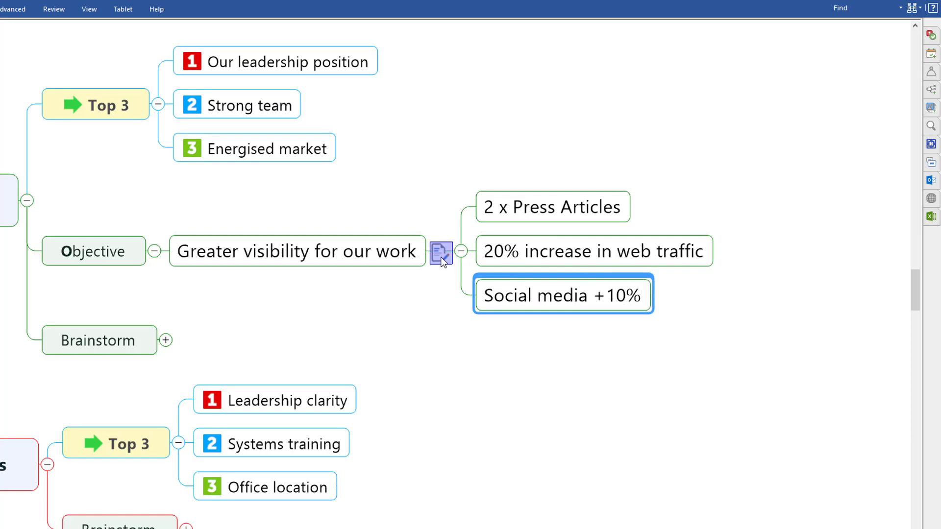
- Give the three key results priority markers 1, 2 and 3 respectively
left_click_drag(684, 167, 555, 314)
left_click(931, 34)
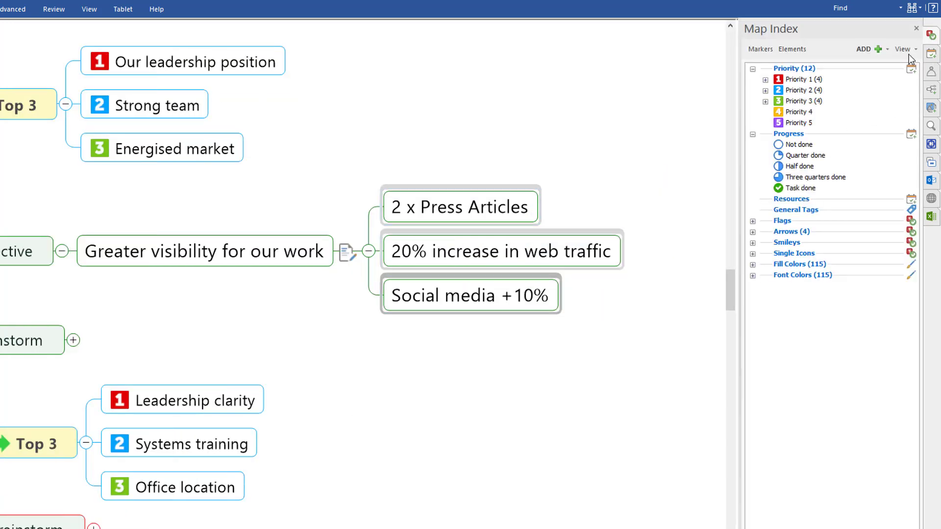
left_click(804, 79)
left_click(414, 254)
key("ctrl+shift+2")
left_click_drag(404, 254, 402, 298)
key("ctrl+shift+3")
left_click(486, 358)
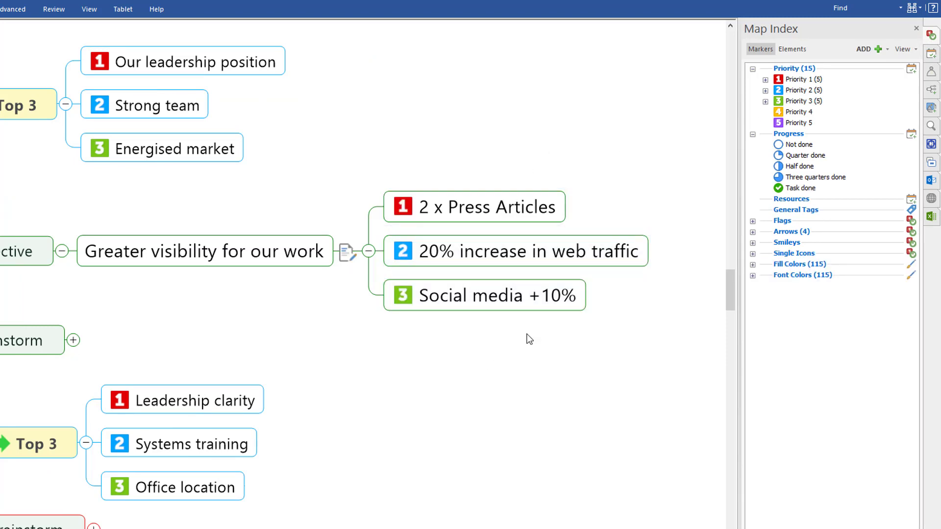
- Mark the key results Not done, set 2 x Press Articles to quarter done, and mark the objective Not done
left_click_drag(593, 152, 514, 294)
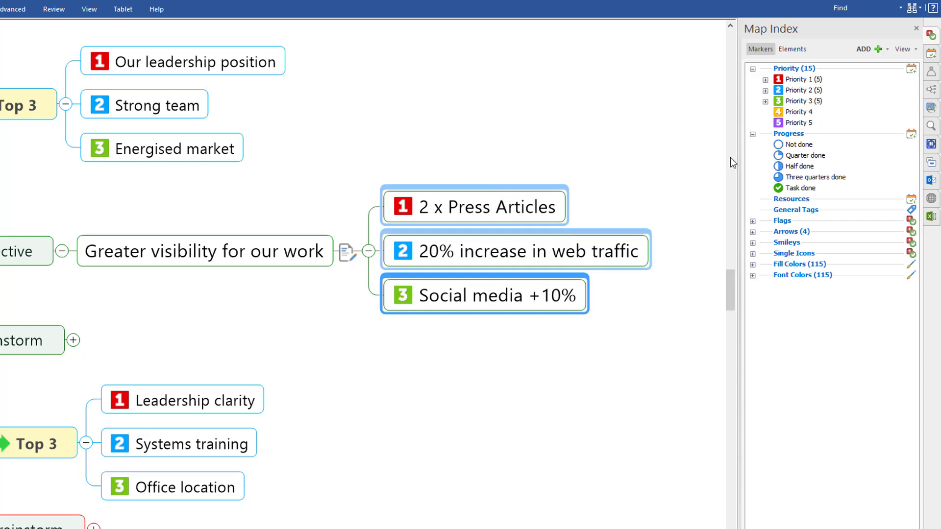
left_click(799, 145)
left_click(458, 337)
left_click(427, 211)
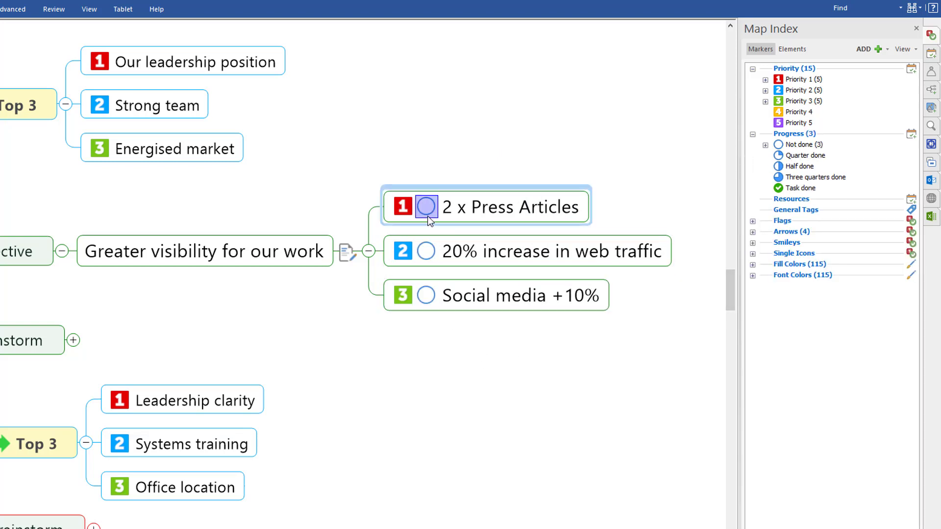
left_click(427, 251)
left_click(326, 248)
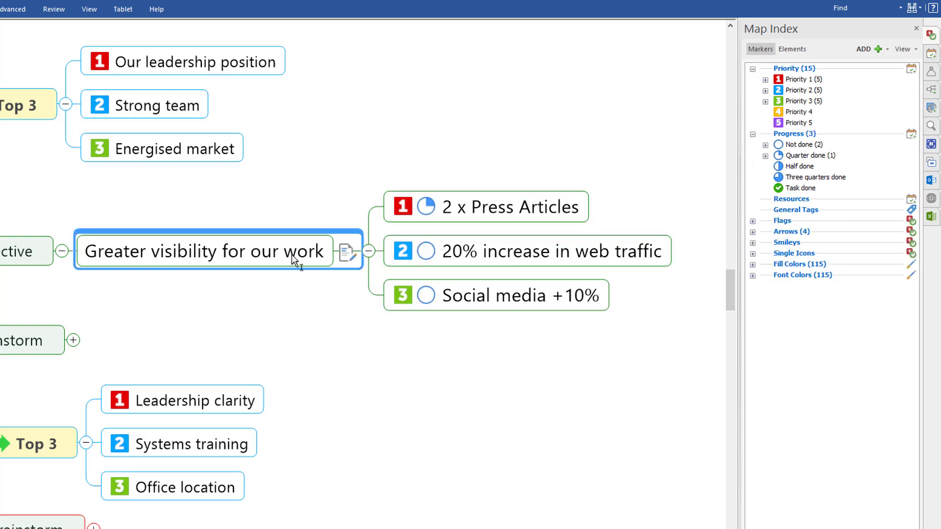
left_click(774, 145)
left_click(930, 55)
- Roll up subtopic progress into the objective and mark 2 x Press Articles complete
left_click(773, 209)
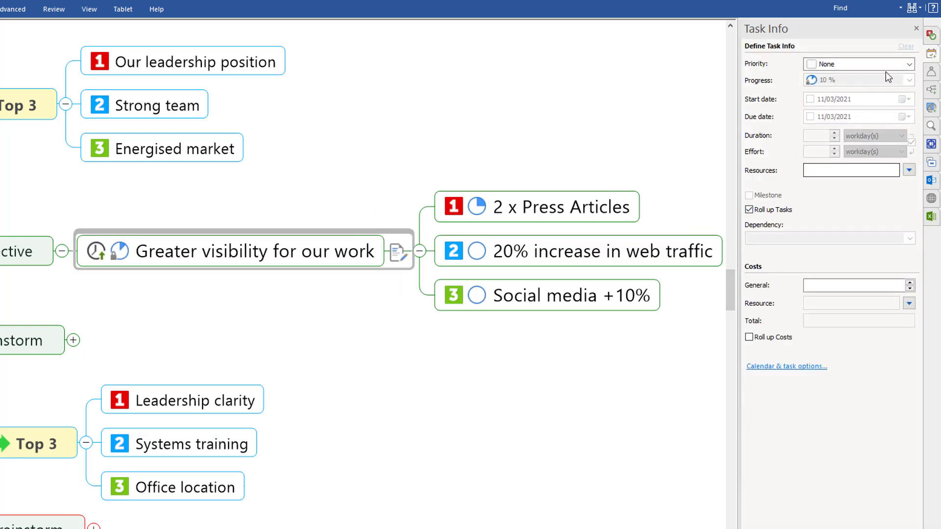
left_click(916, 28)
left_click(578, 212)
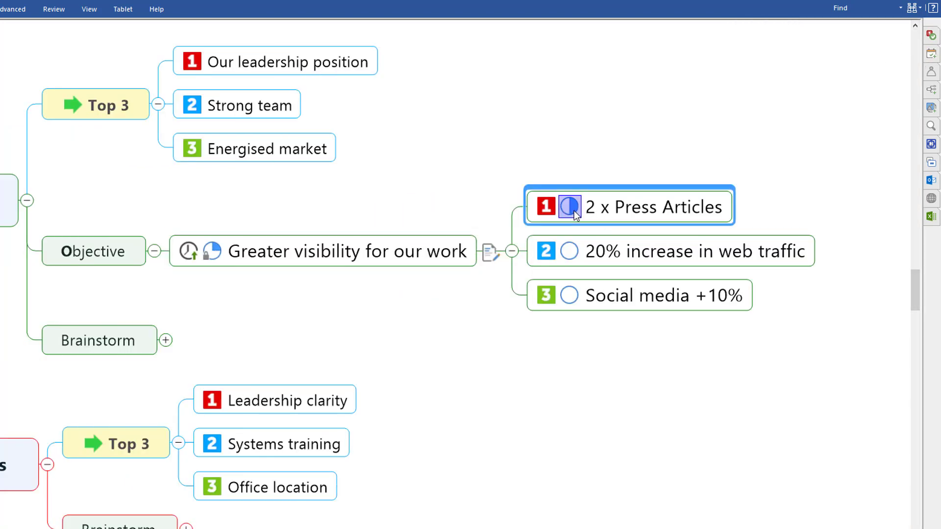
left_click(572, 210)
- Advance '20% increase in web traffic' and 'Social media +10%' to complete, completing the objective
left_click(573, 210)
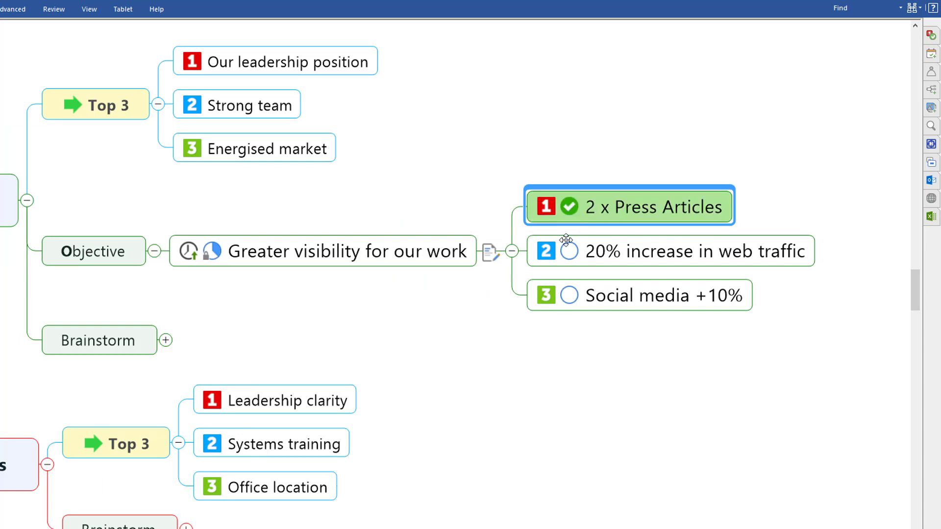
left_click(569, 252)
left_click(568, 256)
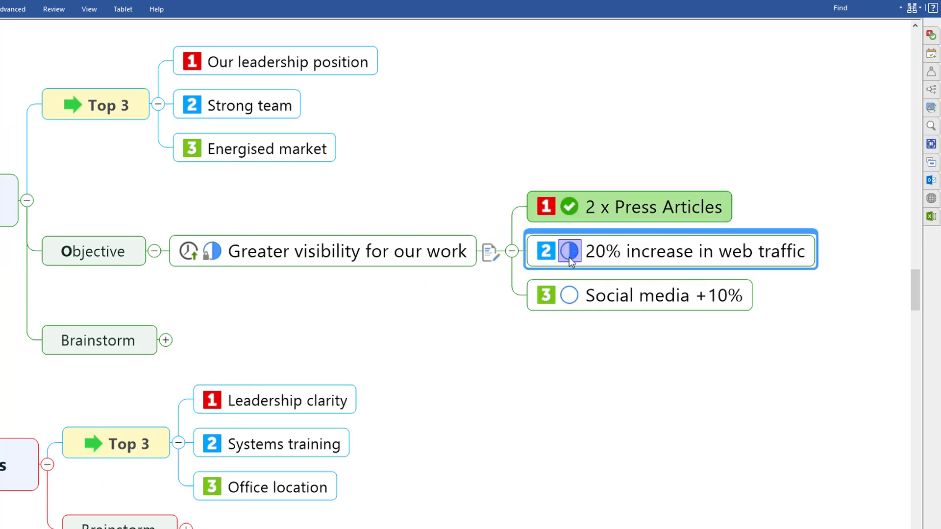
left_click(571, 296)
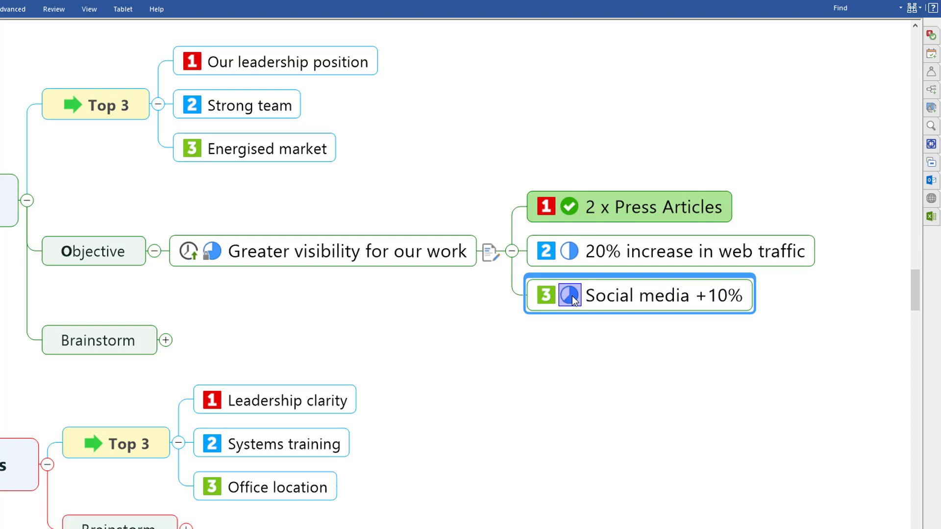
left_click(570, 296)
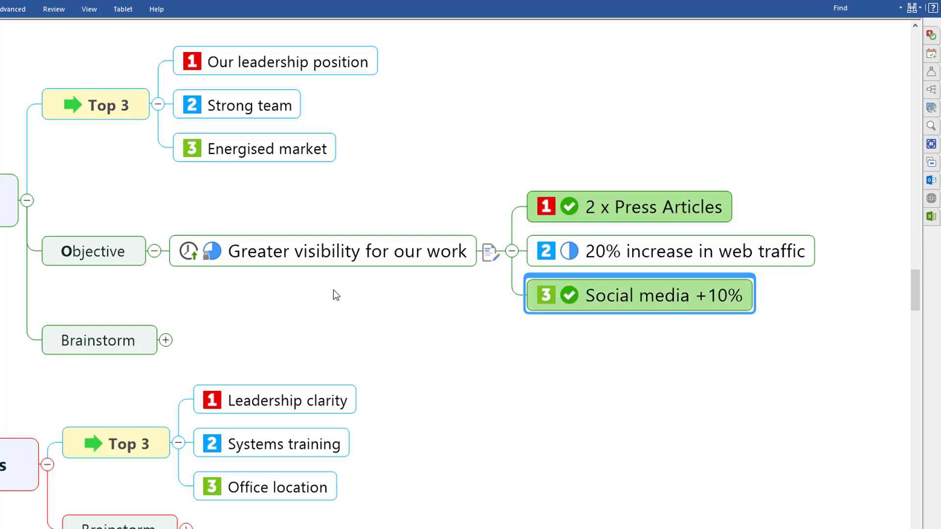
left_click(226, 261)
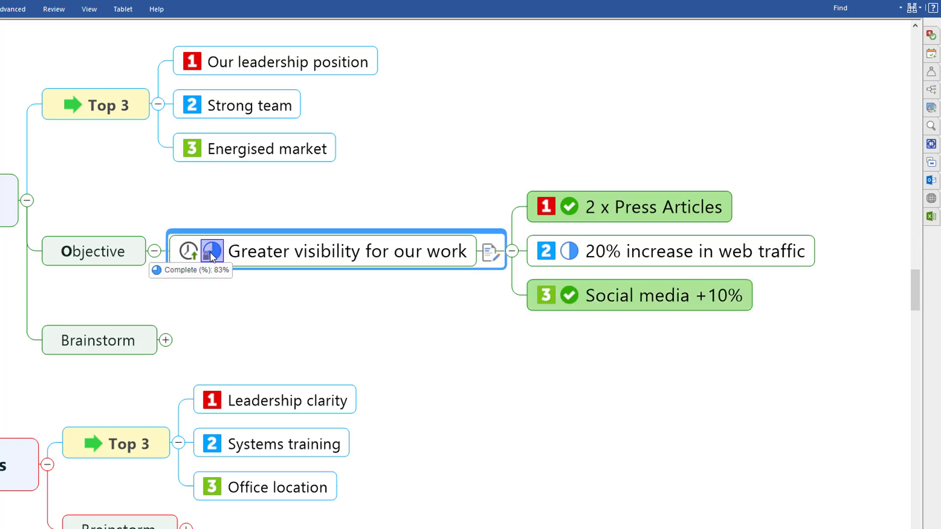
left_click(571, 256)
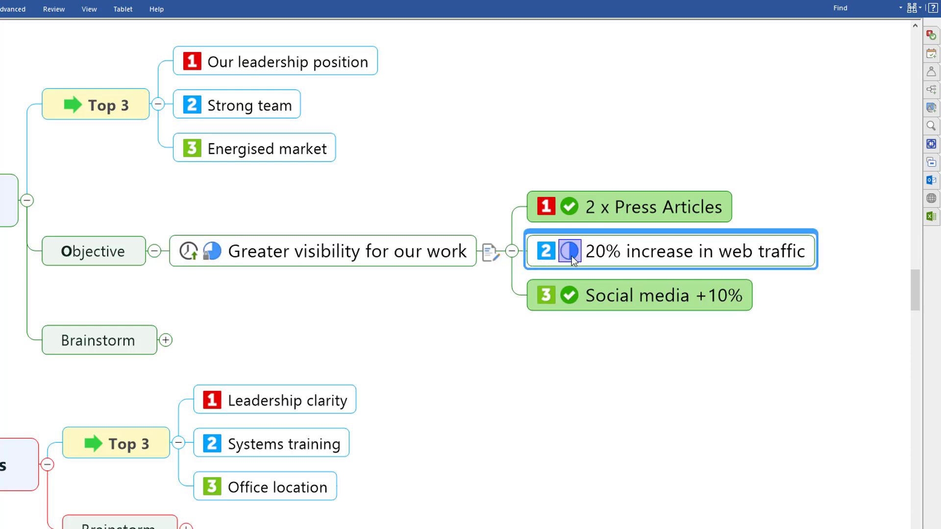
left_click(571, 256)
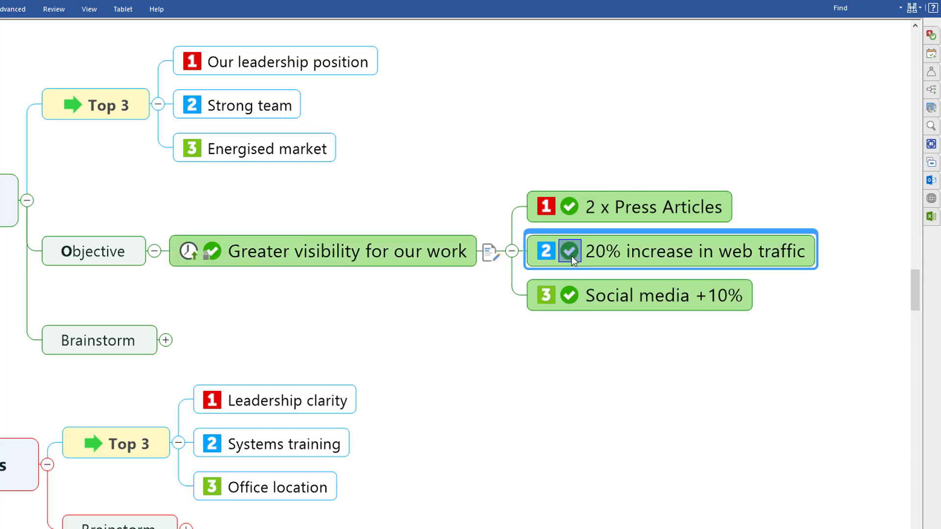
left_click(432, 295)
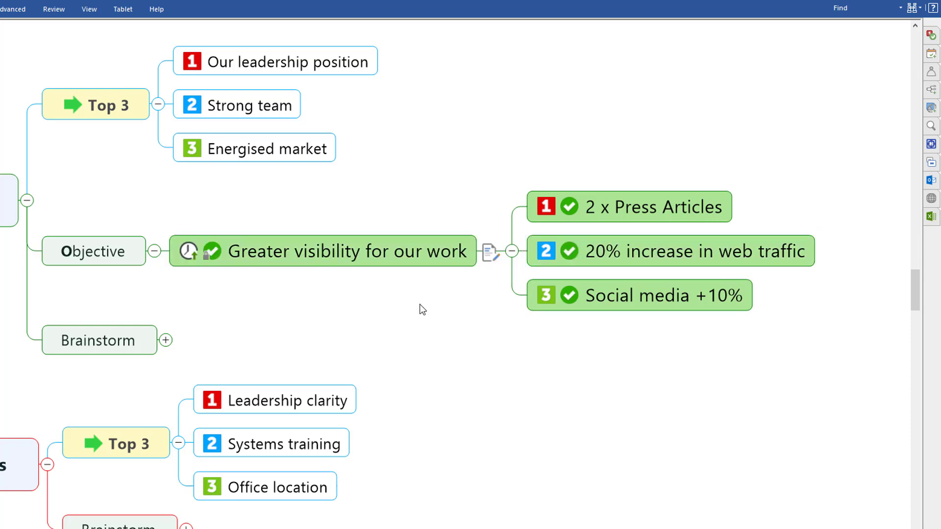
scroll(415, 320, "down", 1)
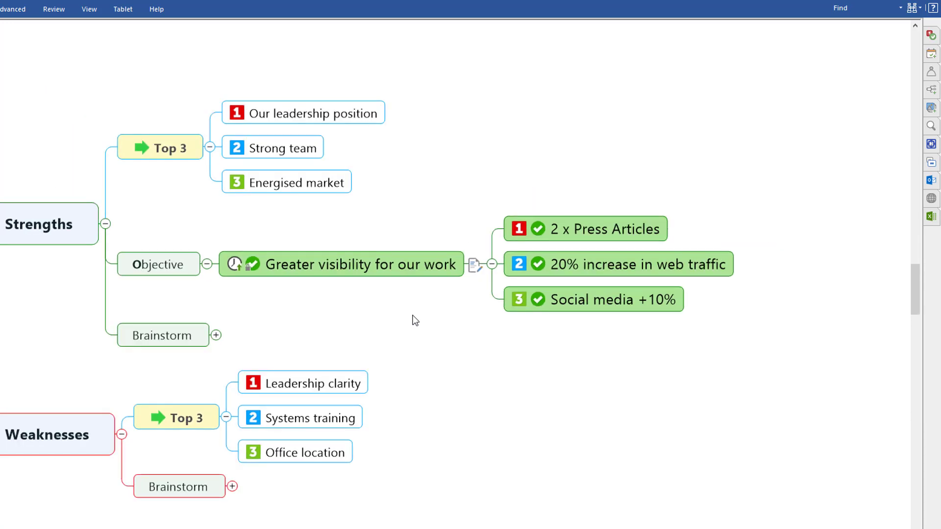
left_click(297, 267)
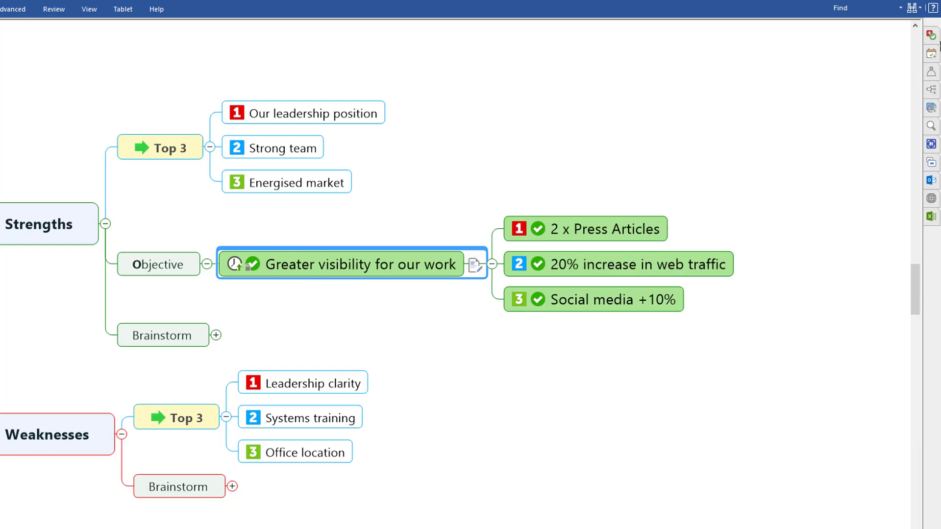
left_click(937, 34)
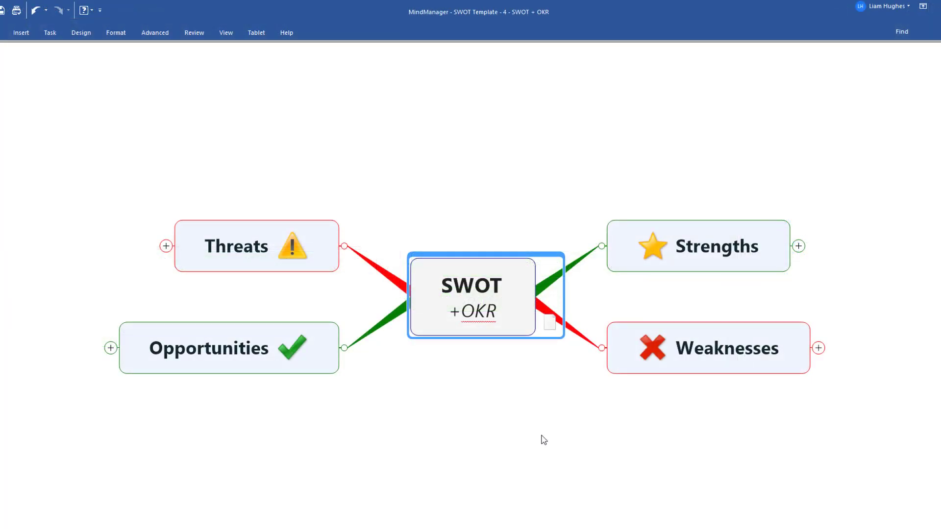
- Expand every quadrant one level, then expand the Top 3 and OKRs topics under Strengths and Weaknesses
key("F4")
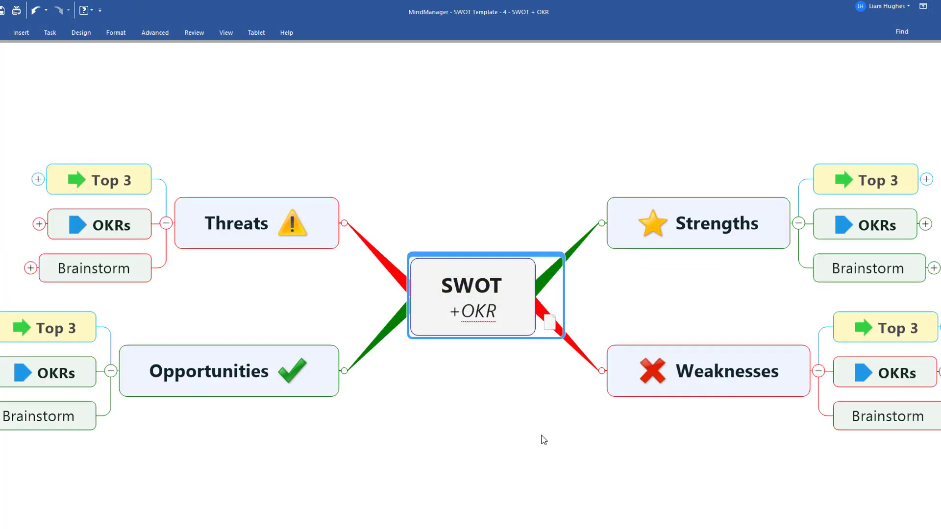
left_click(804, 228)
left_click(799, 267, "ctrl")
key("F4")
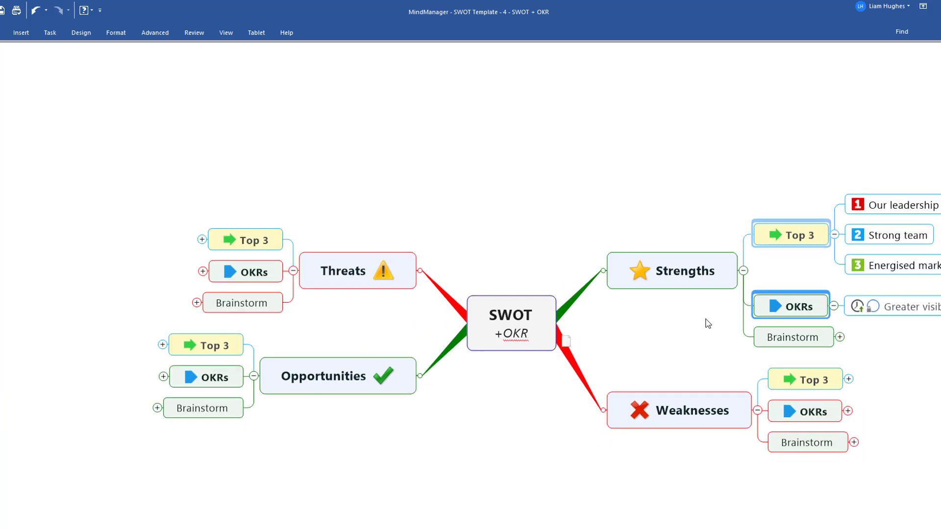
left_click(755, 376)
left_click(757, 405, "ctrl")
key("F4")
- Expand the Greater visibility for our work and Improve leadership clarity objectives to show their key results
left_click_drag(650, 350, 345, 351)
scroll(344, 352, "up", 1)
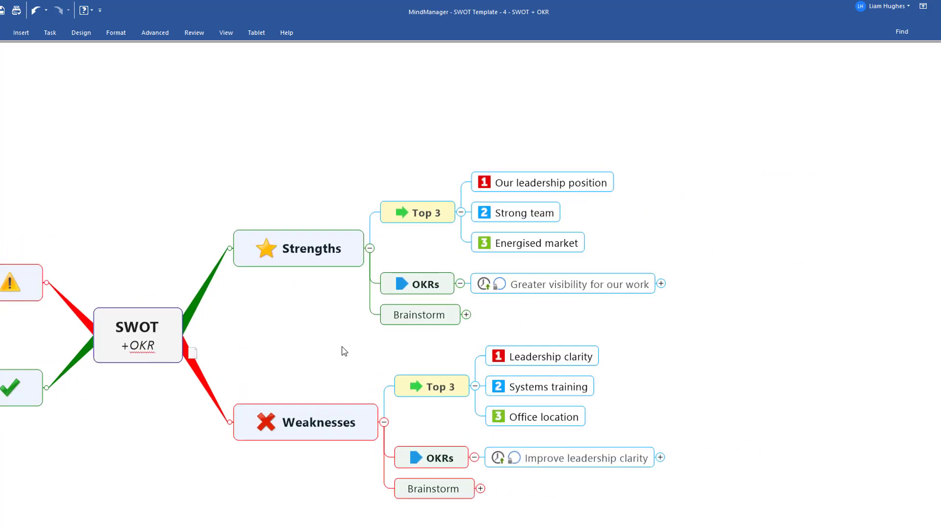
left_click_drag(646, 117, 447, 248)
left_click_drag(641, 335, 641, 334)
scroll(616, 299, "up", 2)
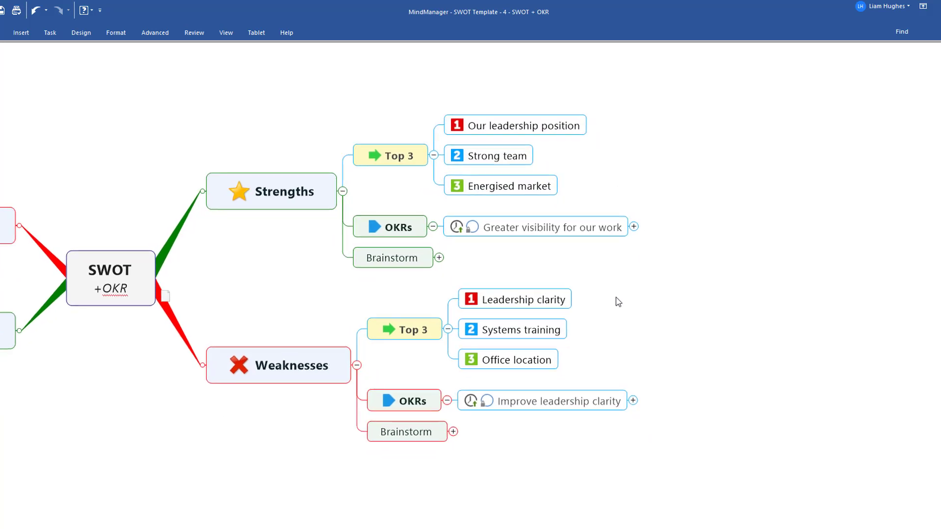
left_click(572, 205)
left_click(642, 198)
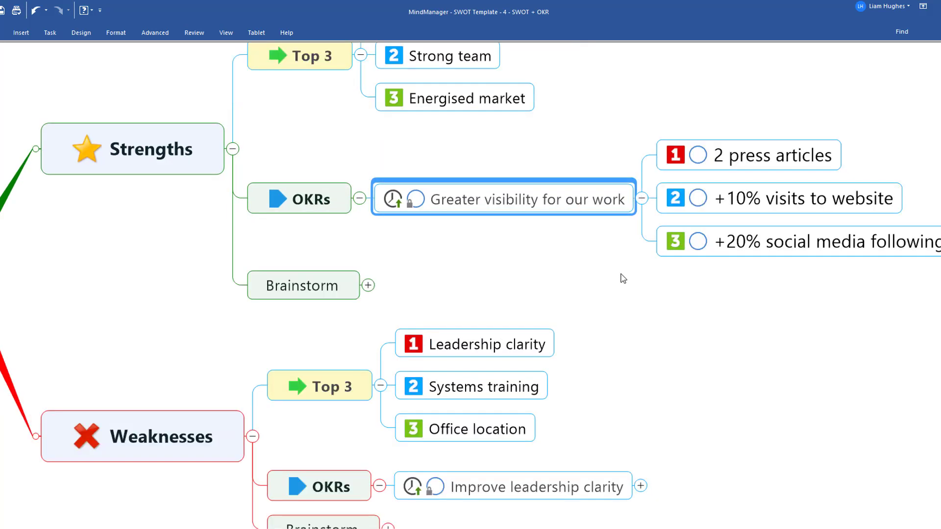
scroll(623, 346, "down", 1)
left_click(573, 474)
key("F4")
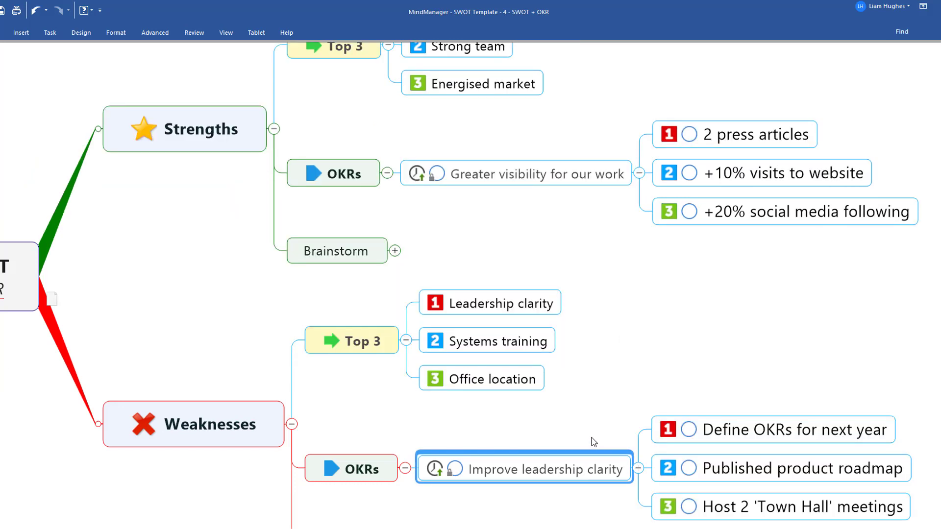
scroll(593, 440, "down", 1)
left_click_drag(612, 405, 619, 349)
scroll(618, 350, "down", 1)
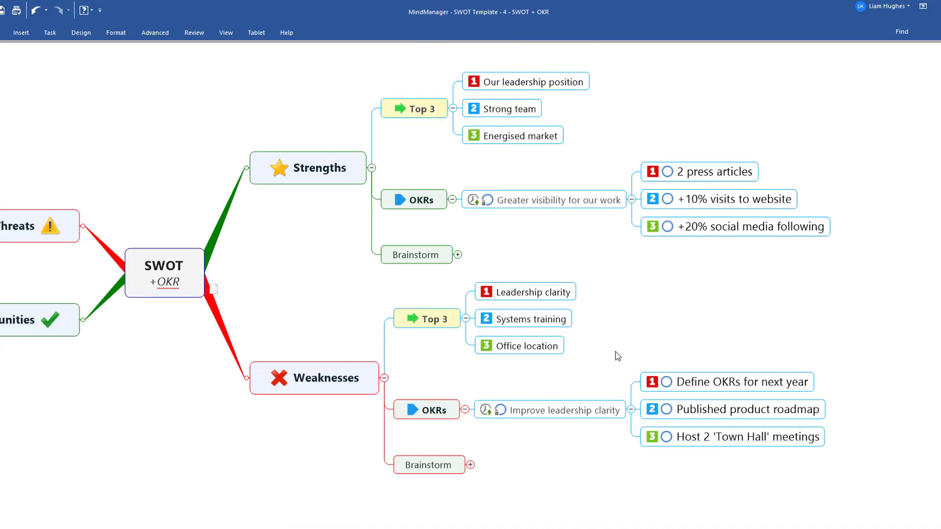
- Preview Strengths' Brainstorm ideas down to People, Culture and Teamwork, then collapse Brainstorm
left_click(438, 257)
key("F4")
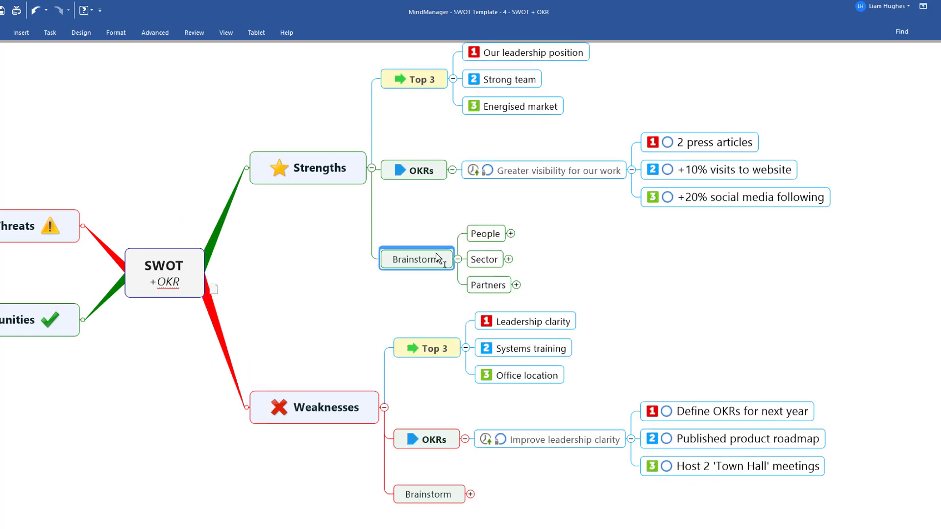
left_click(492, 237)
key("ctrl+z")
key("ctrl+y")
left_click(491, 239)
key("F4")
left_click(539, 209)
key("F4")
left_click(611, 201)
key("F4")
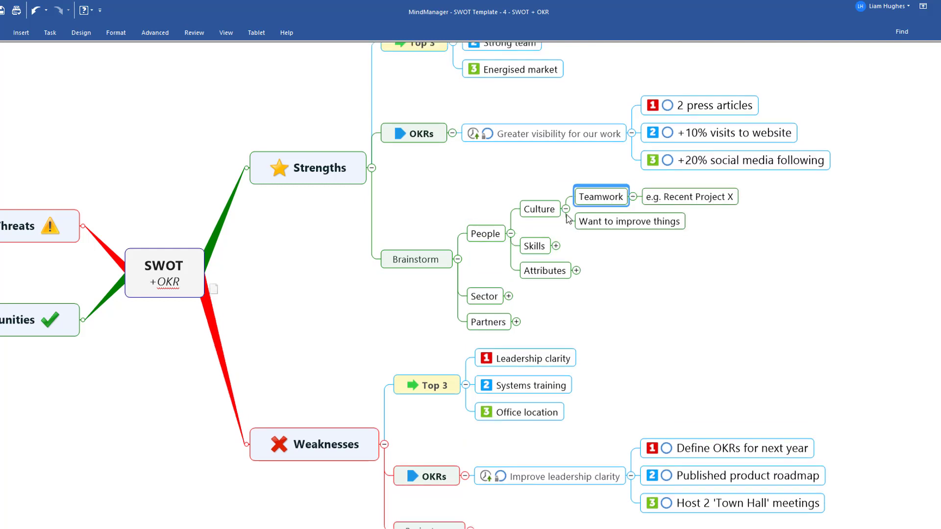
left_click(458, 258)
left_click(458, 259)
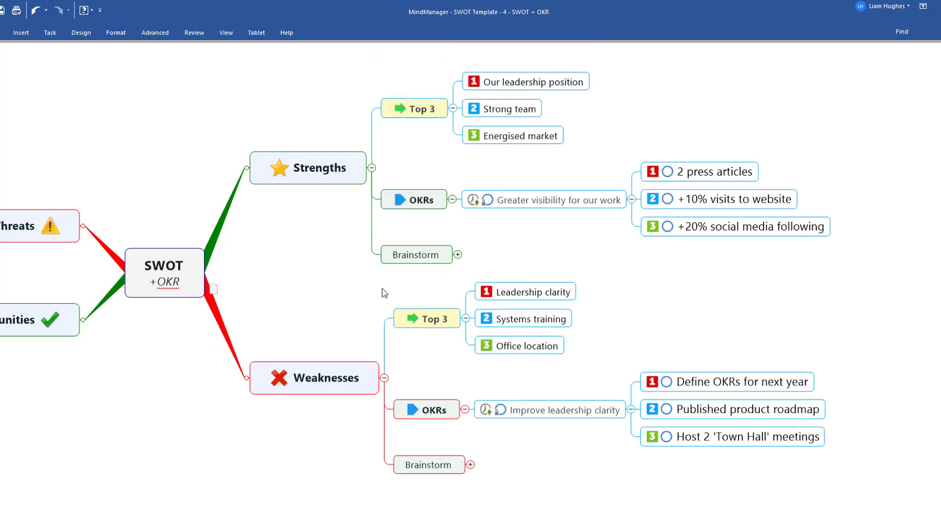
- Expand Threats' Top 3, its OKRs and the Improve stakeholder engagement key results
left_click_drag(385, 294, 539, 300)
scroll(539, 302, "down", 2, "ctrl")
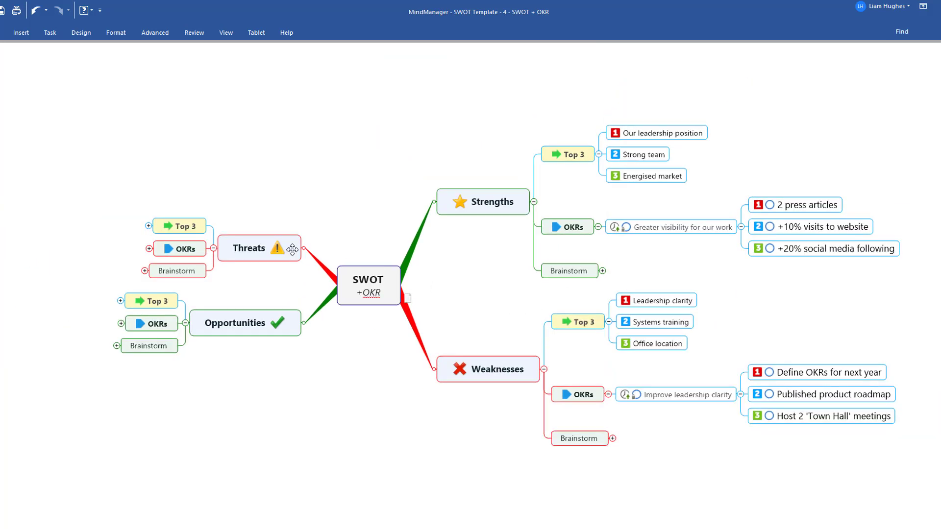
left_click(181, 226)
key("F4")
left_click(180, 272)
key("F4")
left_click(72, 274)
key("F4")
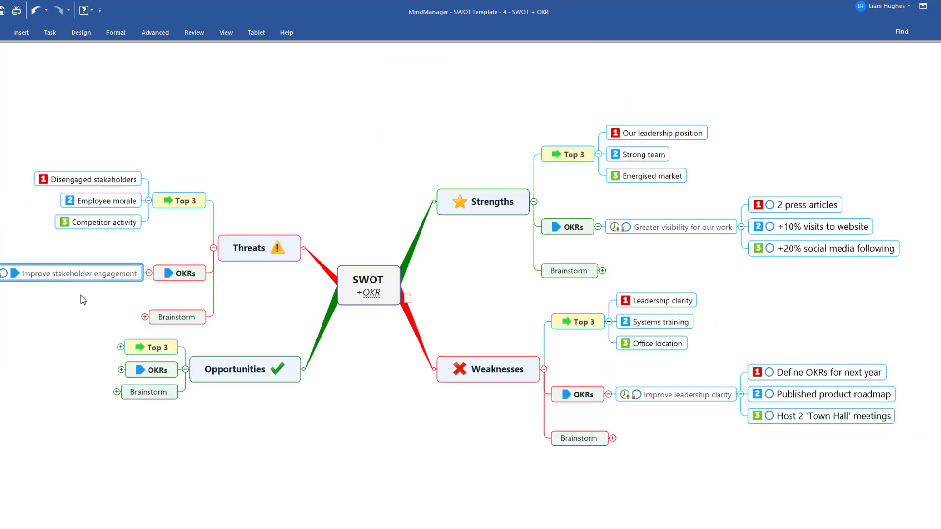
scroll(81, 297, "down", 2, "ctrl")
left_click_drag(109, 312, 203, 307)
- Expand Opportunities' Top 3, its OKRs and the Strengthen global partnerships key results
left_click(229, 331)
key("F4")
left_click(228, 370)
key("F4")
left_click(202, 370)
key("F4")
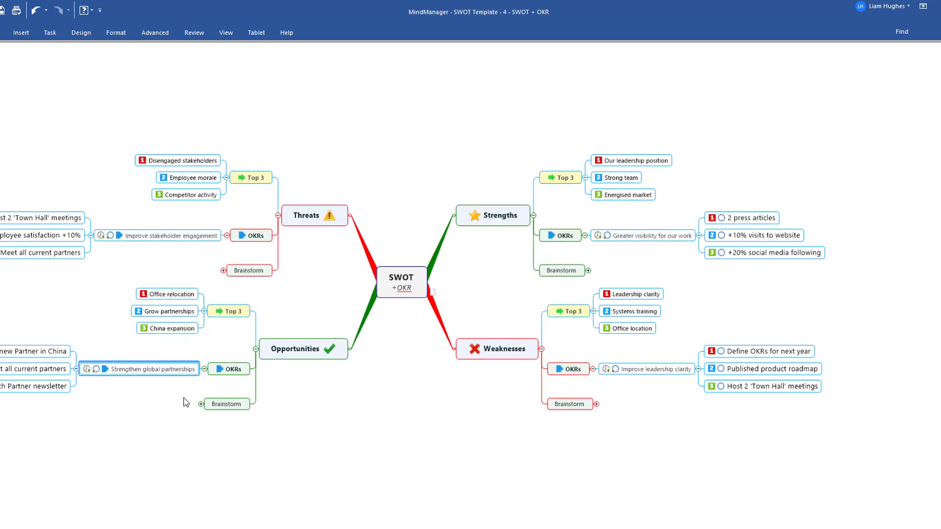
left_click_drag(351, 452, 454, 461)
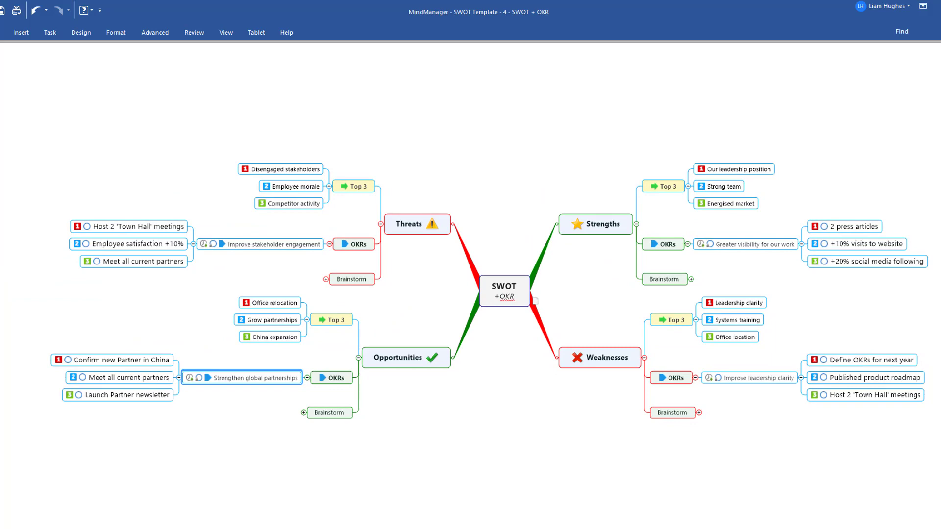
scroll(730, 328, "up", 1)
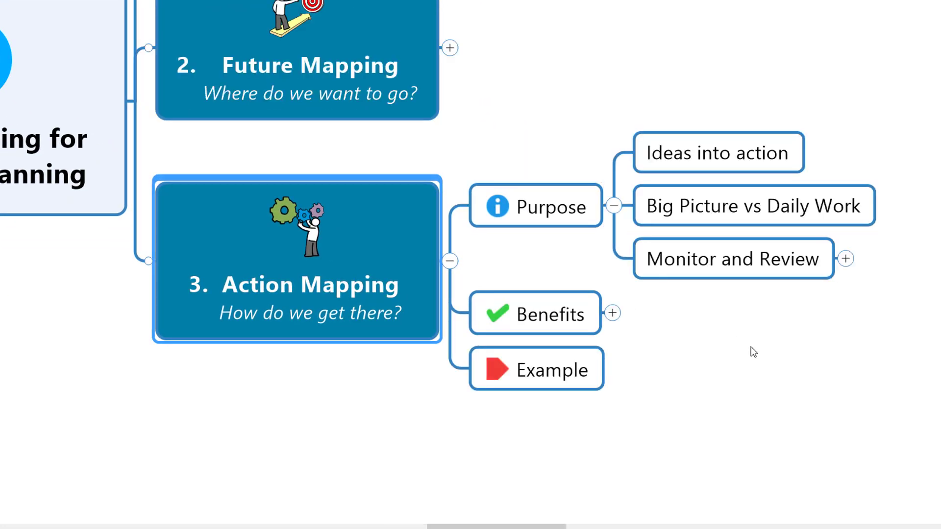
- Bring Purpose into view and expand Monitor and Review to show Progress and Accountability
left_click_drag(746, 351, 664, 342)
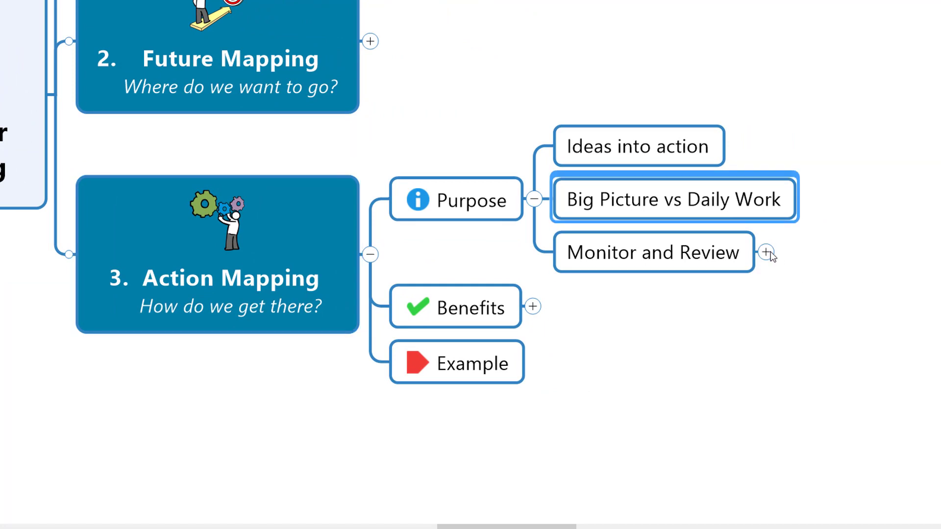
left_click(766, 253)
left_click(750, 256)
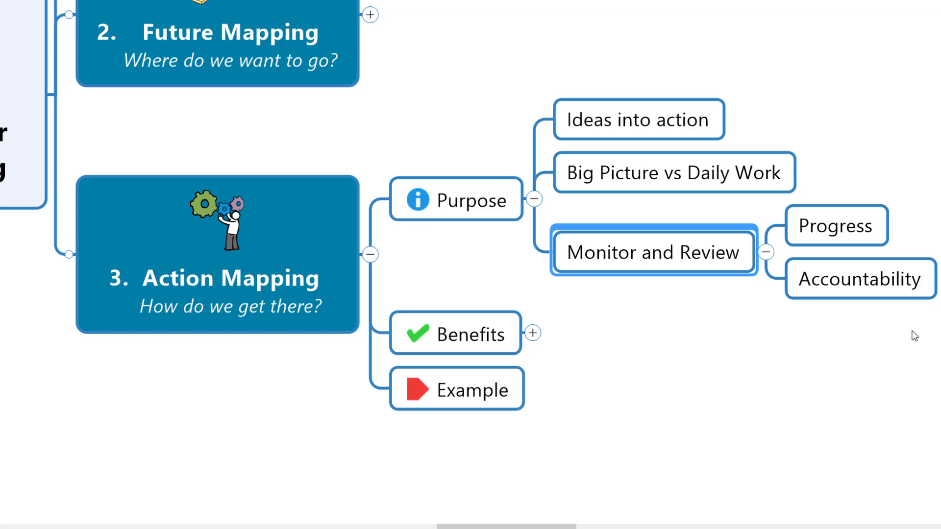
- Expand Benefits, browse Task/action planning and Filtered views, then select the Example topic
left_click(510, 333)
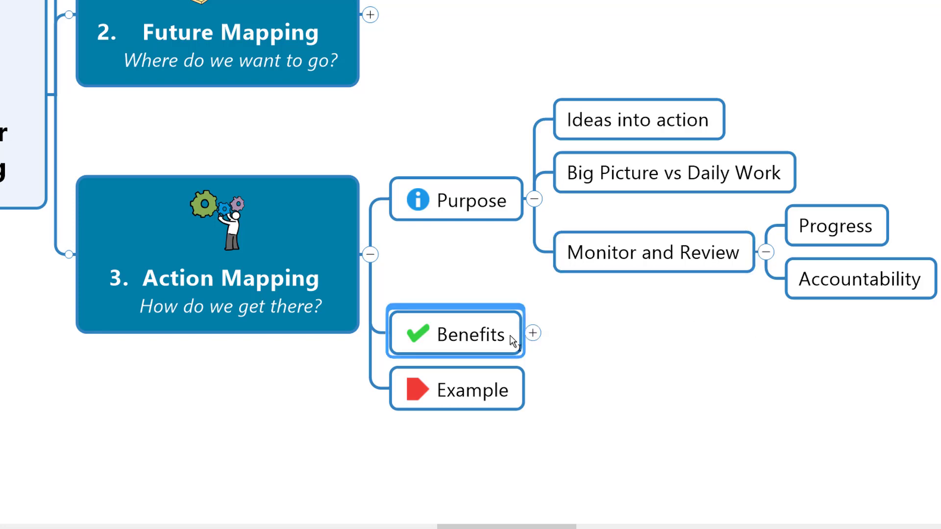
left_click(533, 334)
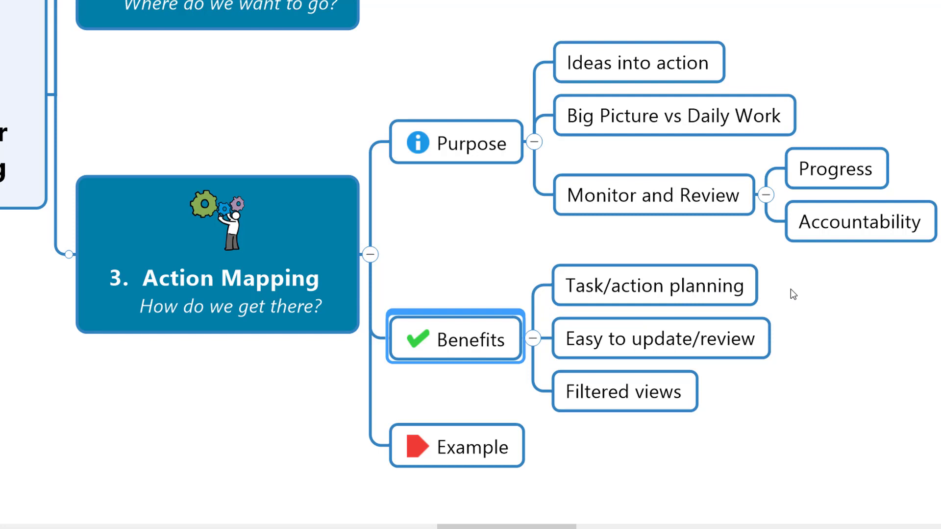
left_click(729, 290)
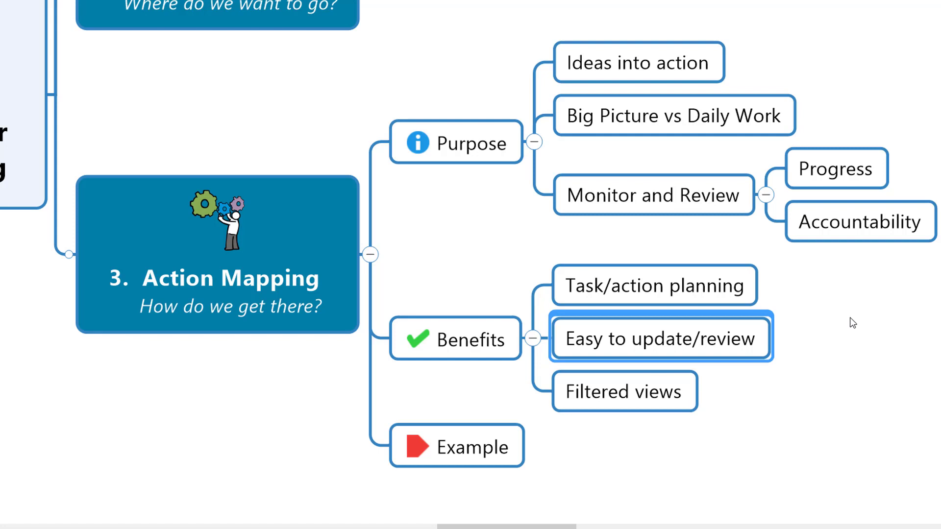
key("Down")
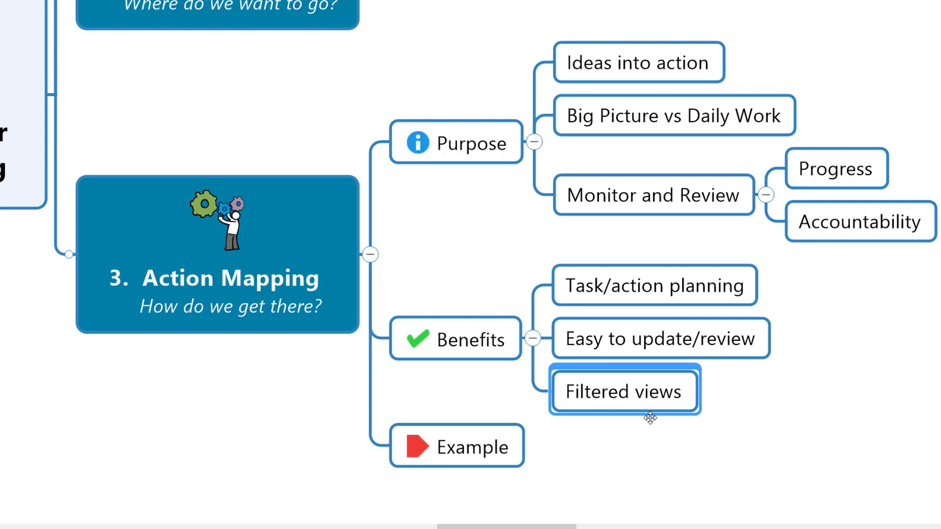
left_click(493, 452)
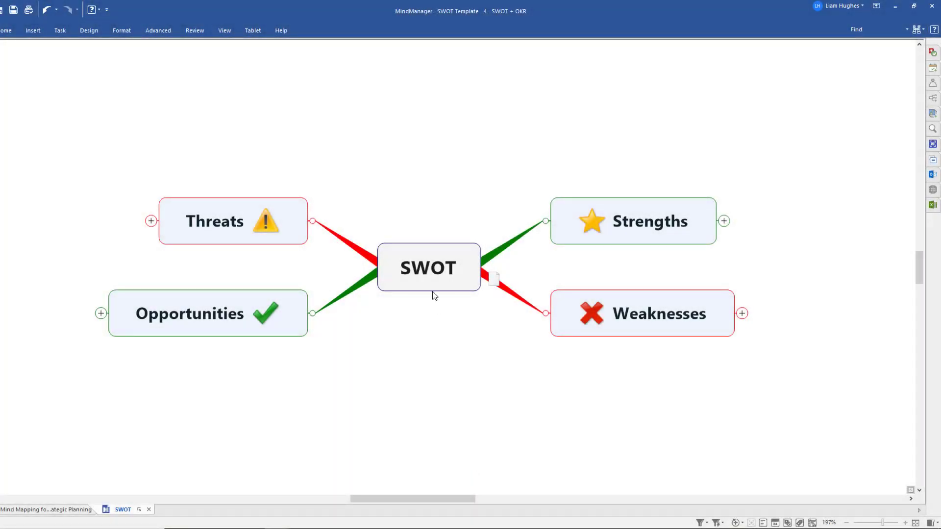
- Expand Strengths, Top 3, OKRs and Greater visibility for our work to reveal its key results
left_click(428, 274)
left_click(710, 222)
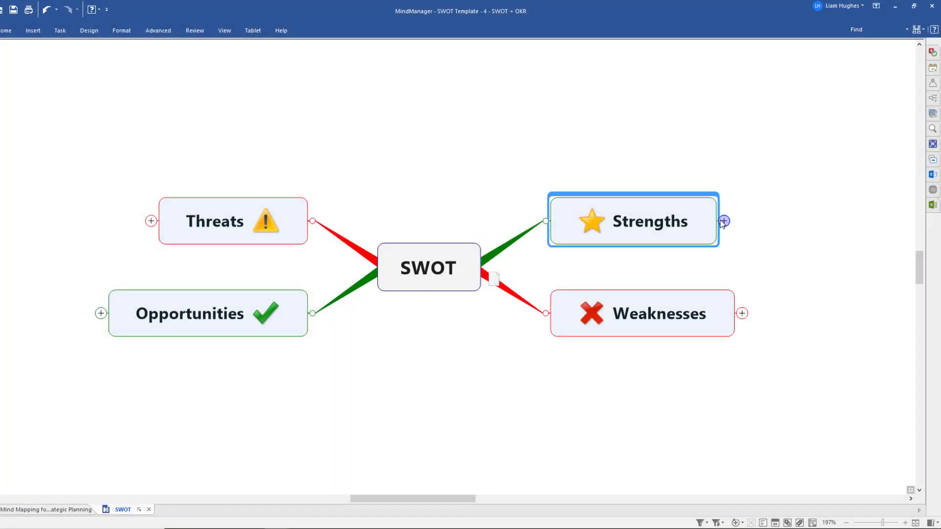
left_click(724, 222)
left_click_drag(819, 322, 545, 367)
left_click(595, 222)
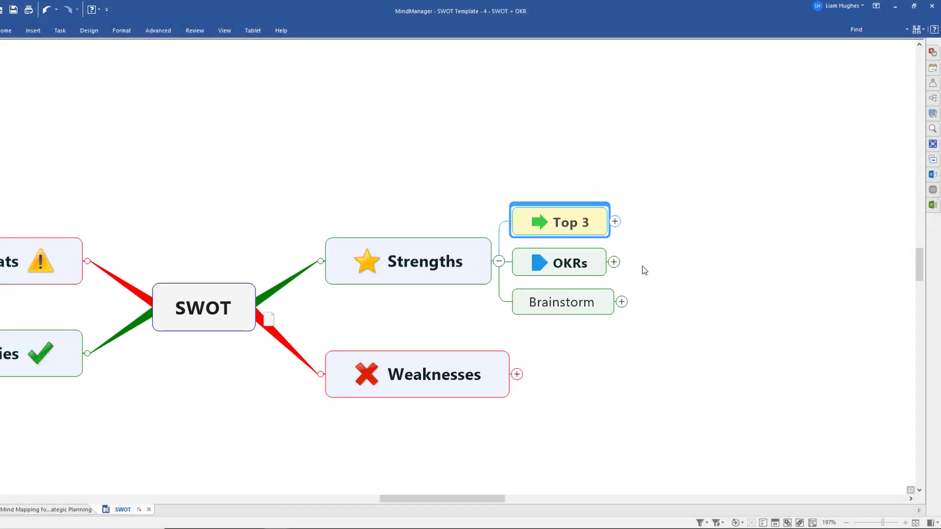
key("plus")
left_click(410, 278)
key("plus")
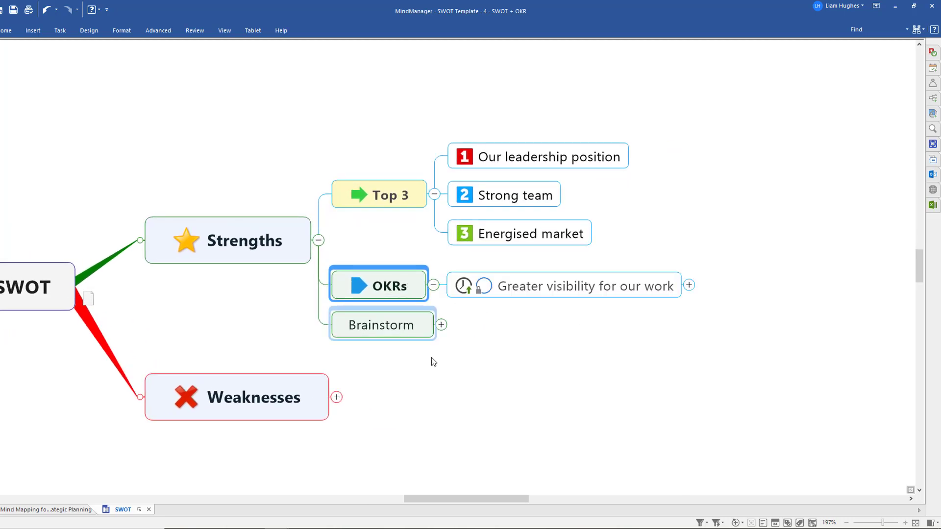
key("Right")
key("plus")
left_click_drag(536, 357, 469, 344)
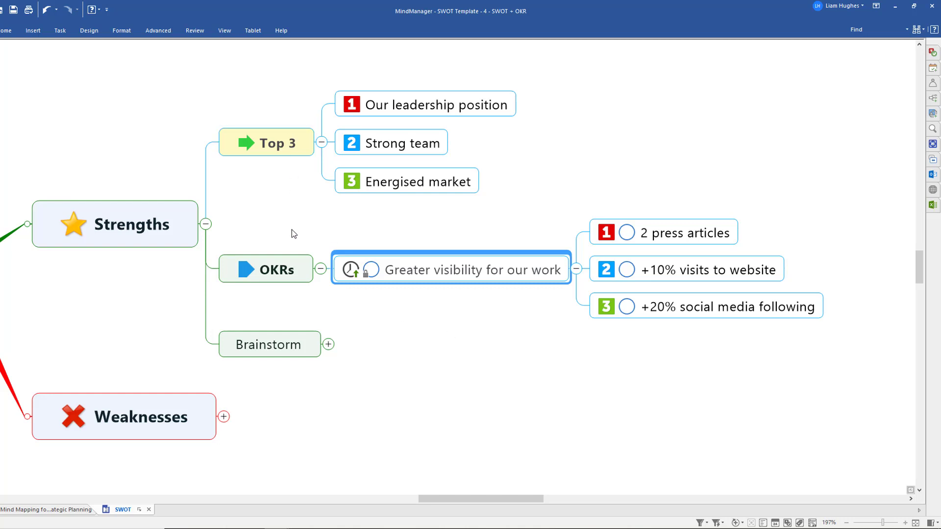
- Add a test subtopic under 2 press articles, then delete it
left_click(691, 232)
key("Insert")
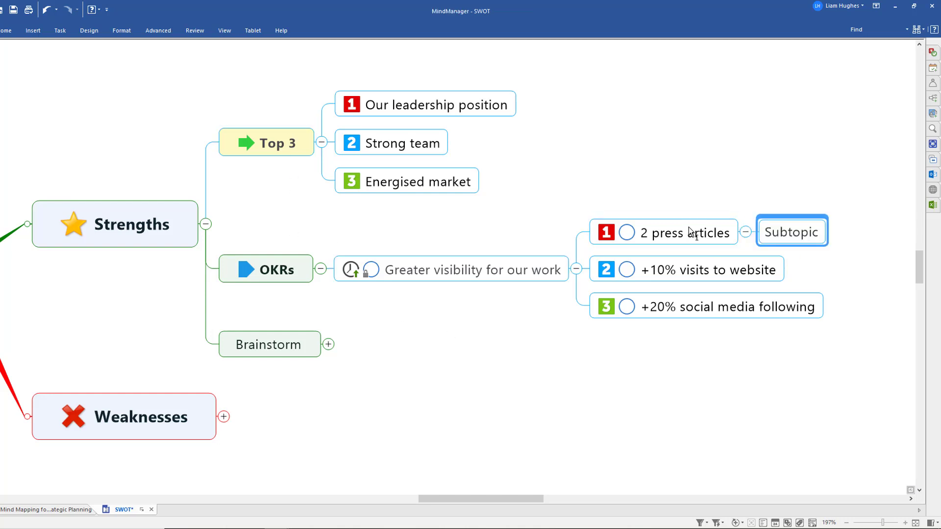
type("Ad")
type("tion here")
type("...")
key("Return")
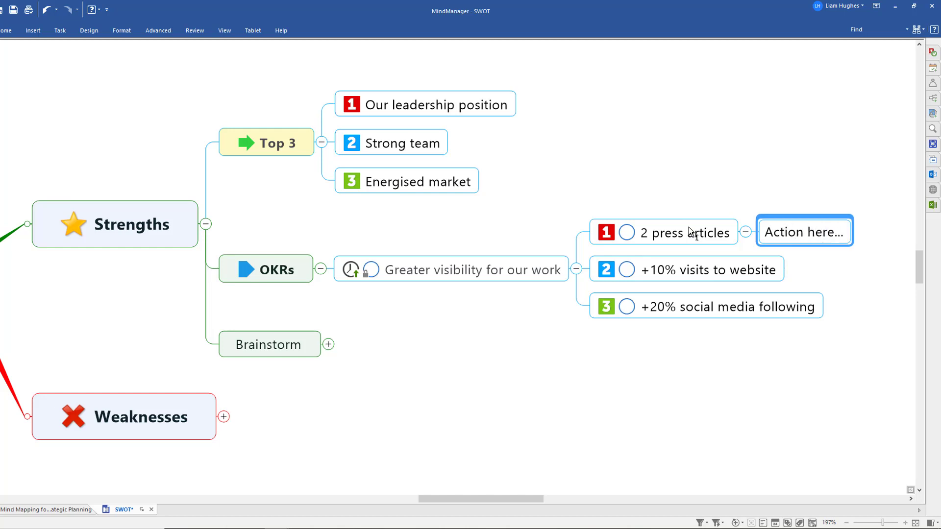
key("Delete")
- Add an Actions topic after OKRs and give it the thumbs-up Pro marker
left_click(307, 264)
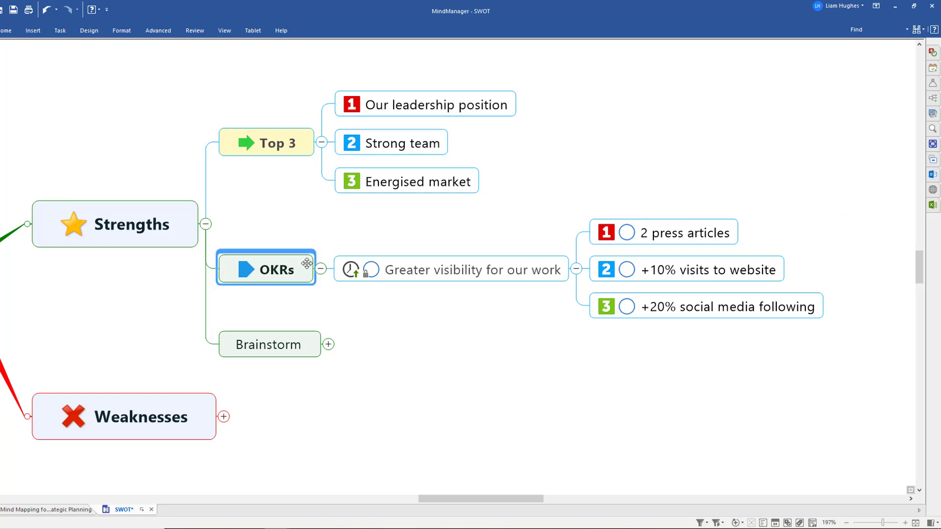
key("Return")
type("Actions")
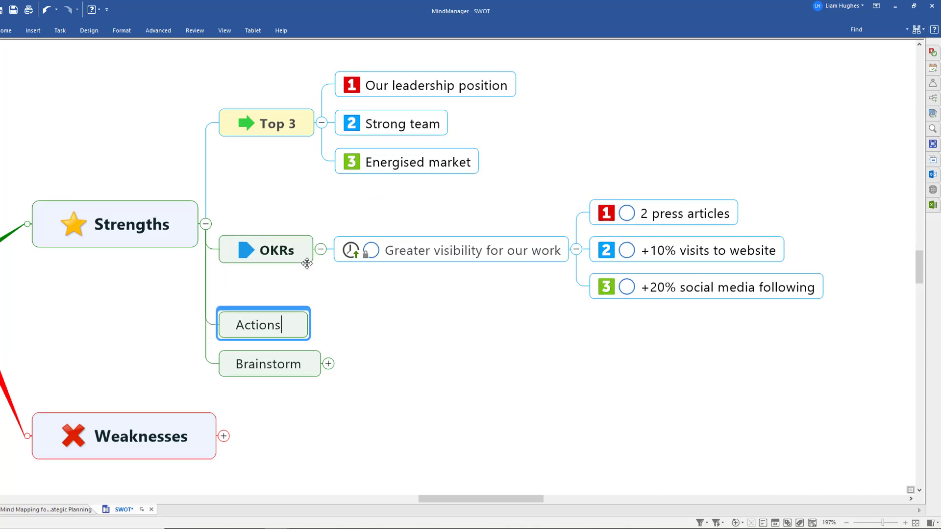
key("Return")
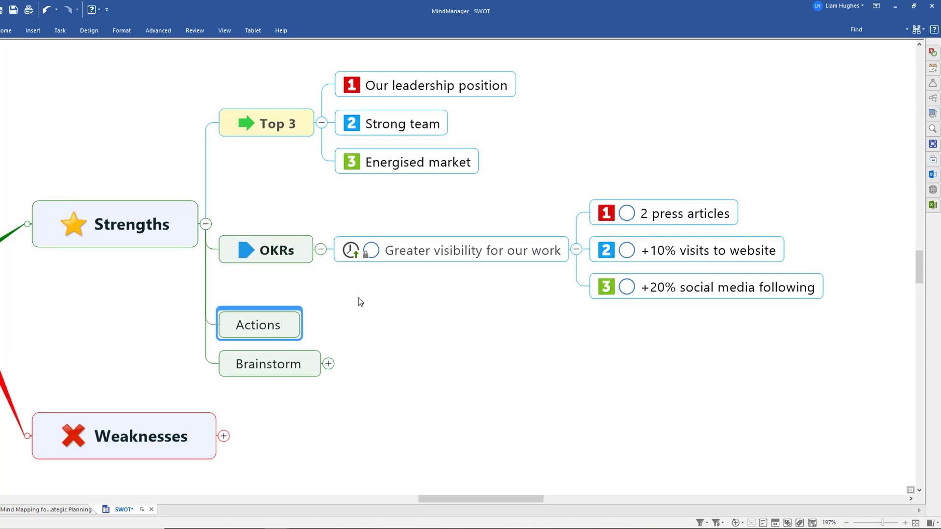
left_click(933, 68)
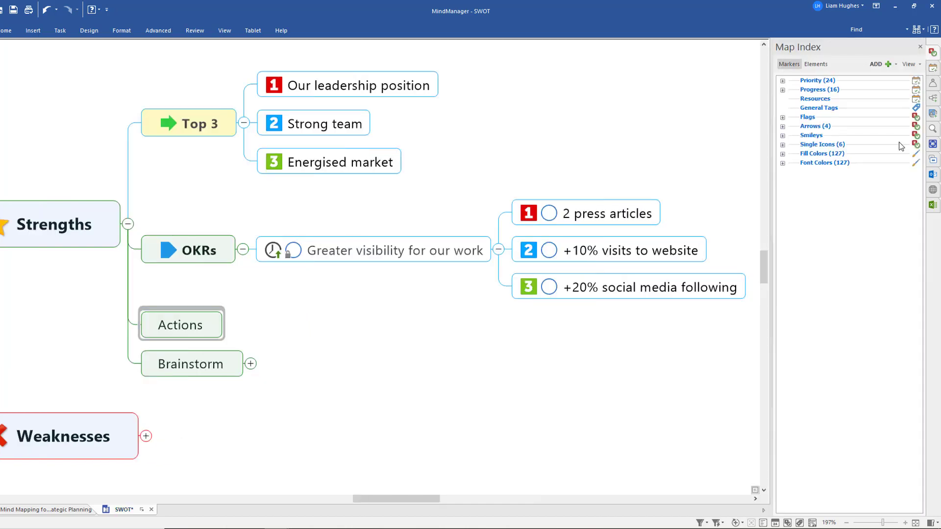
double_click(817, 144)
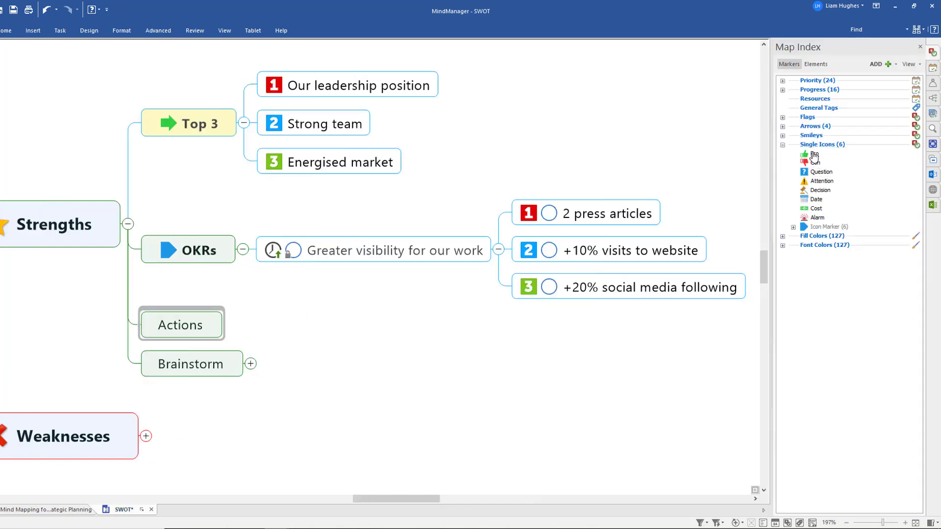
left_click(815, 154)
left_click(920, 47)
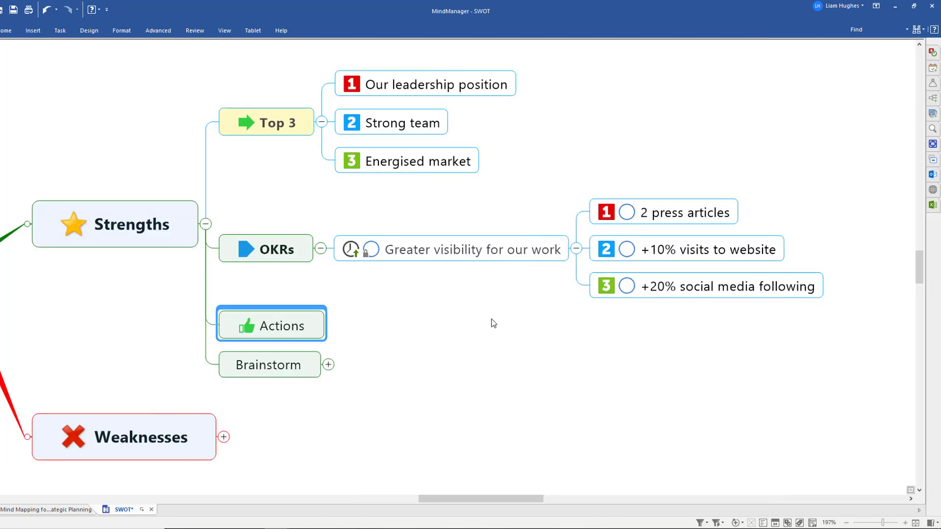
- Add subtopics Find new PR agency, Start, Stop, Do More and Do Less under Actions
key("Insert")
type("Find new PR ")
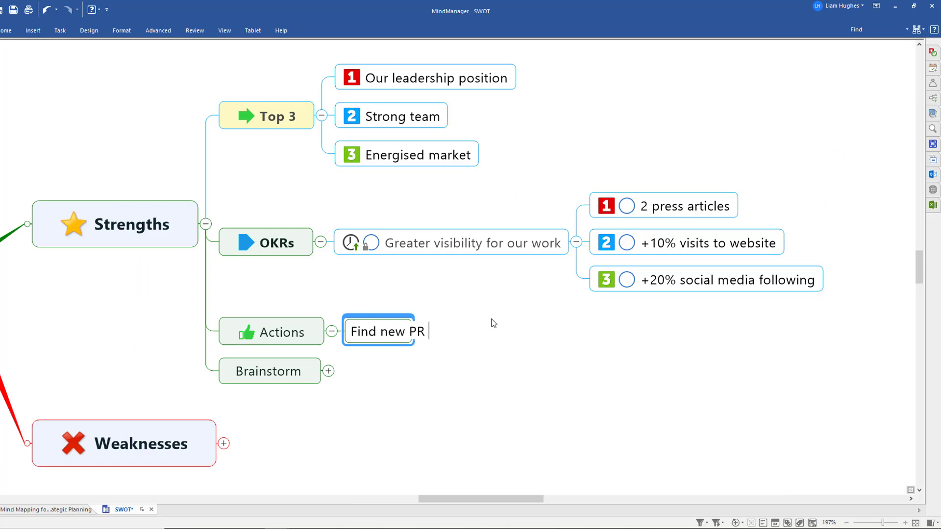
type("agency")
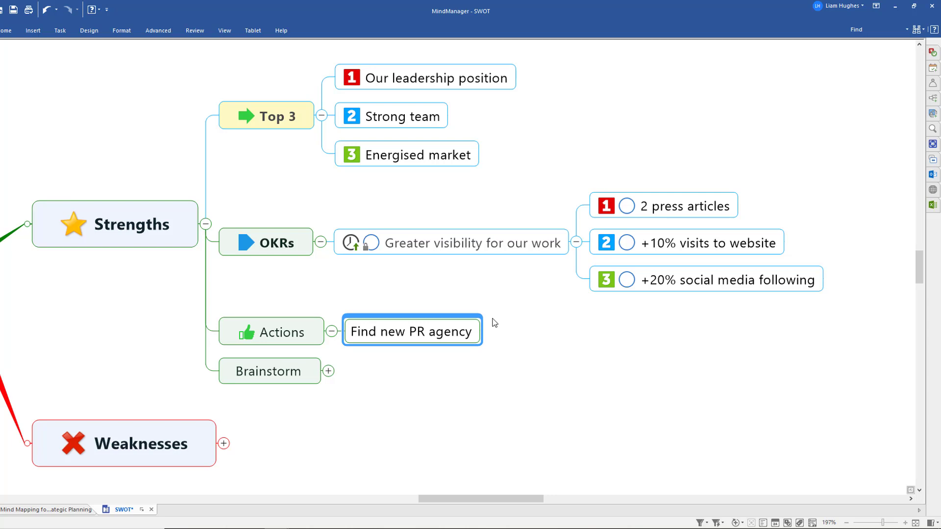
key("Return")
type("Start")
key("Return")
type("Stop")
key("Return")
type("Do More")
key("Return")
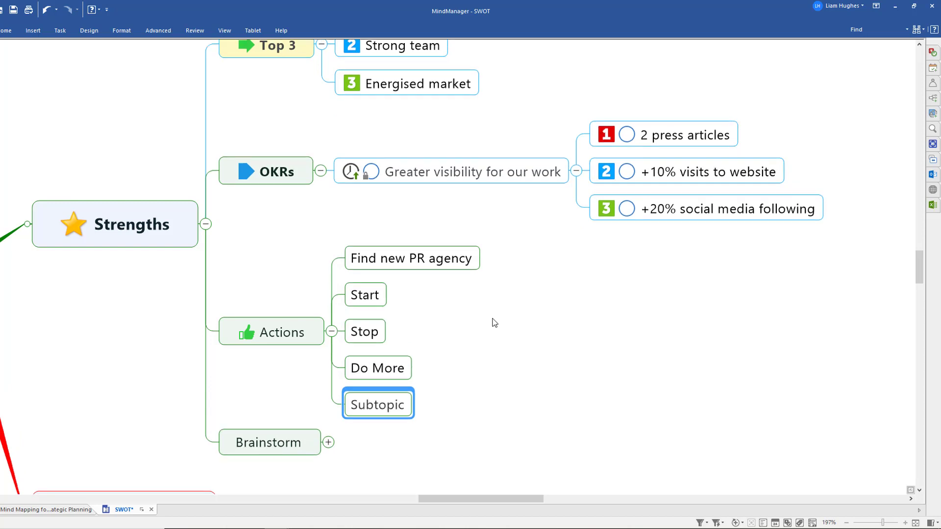
type("Do Less")
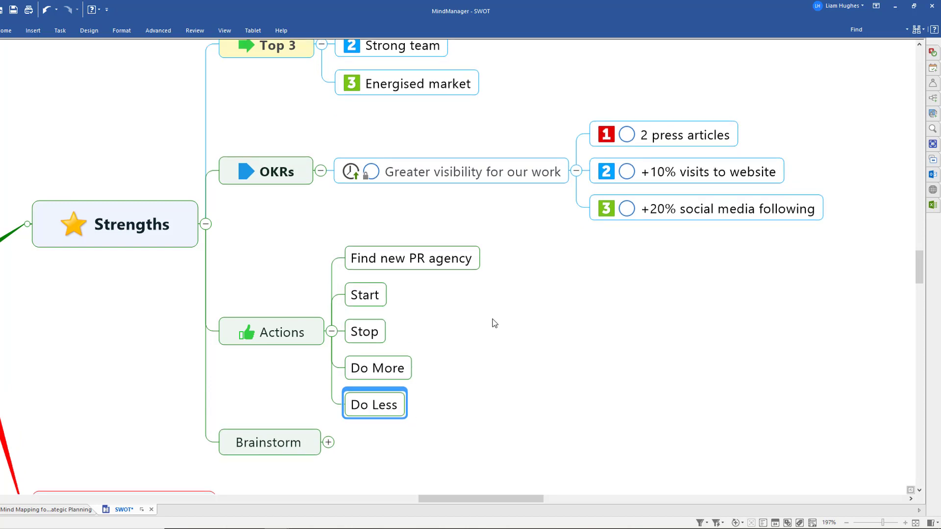
- Move Find new PR agency under Start and add 'Stop paying current PR agency' under Stop
left_click_drag(405, 262, 426, 295)
left_click(378, 278)
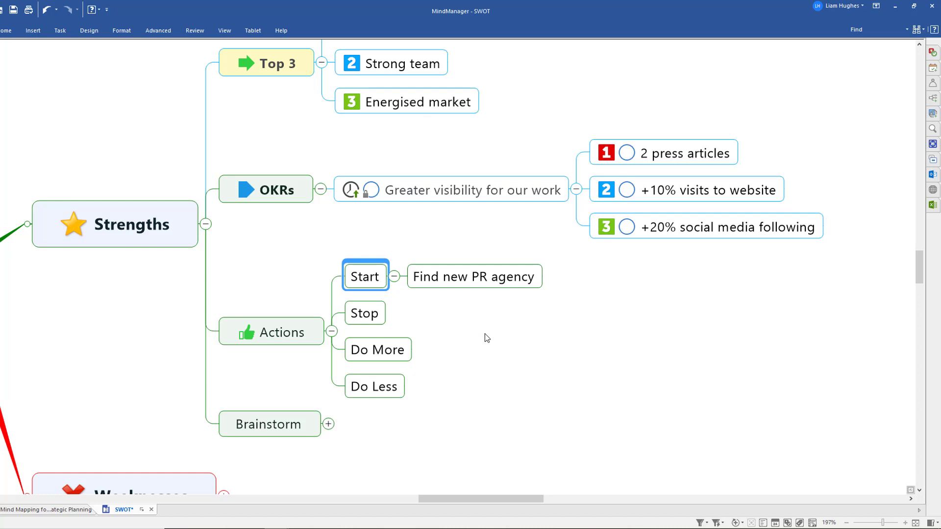
left_click(365, 320)
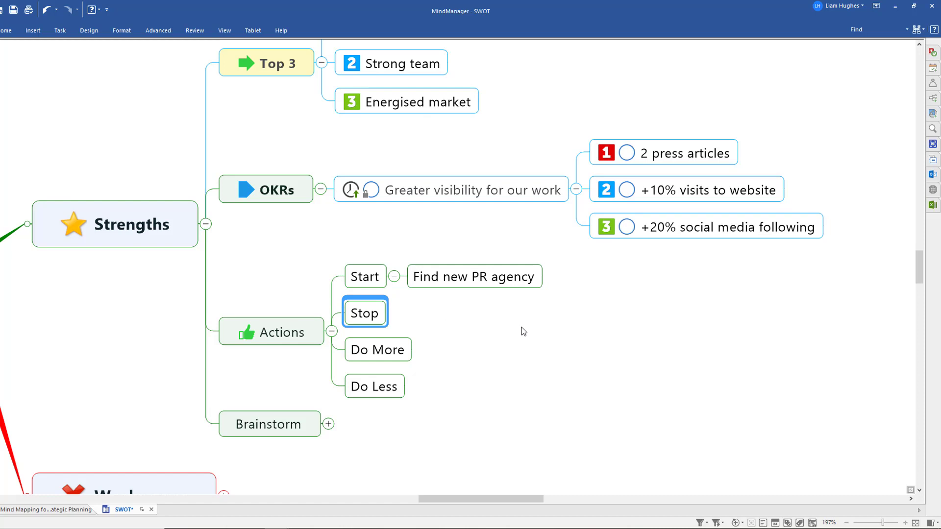
key("Insert")
type("Stop paying current PR agency")
key("Return")
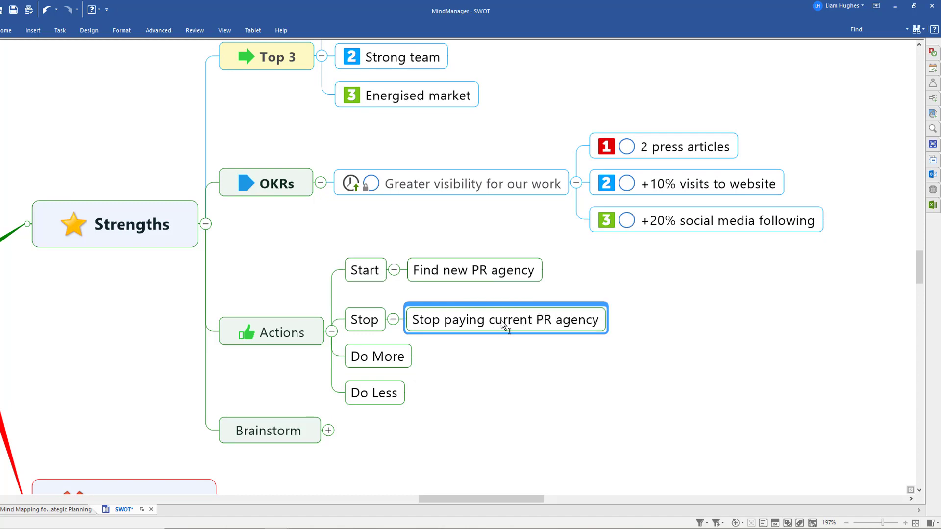
- Add subtasks Research replacement agencies and Request proposals under Find new PR agency, both with progress circles
left_click(498, 271)
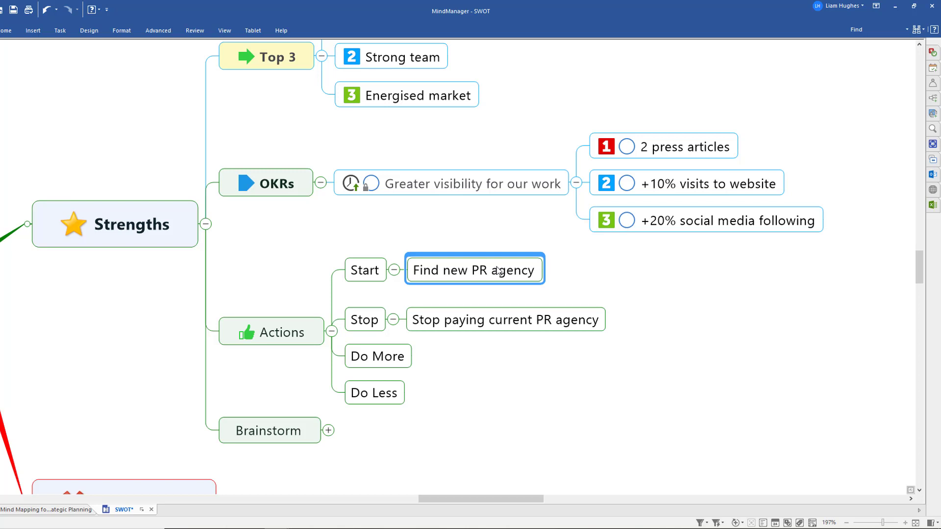
key("shift+Return")
type("Research re")
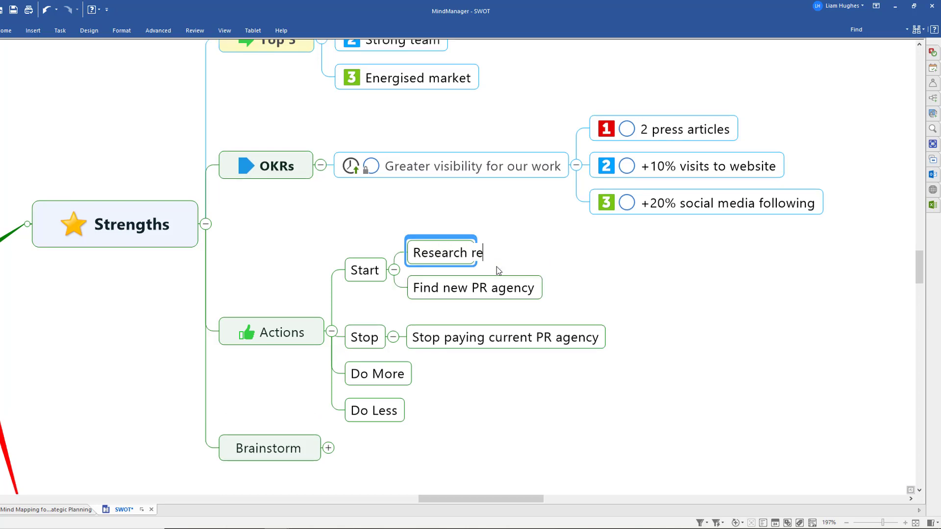
type("placement agencies")
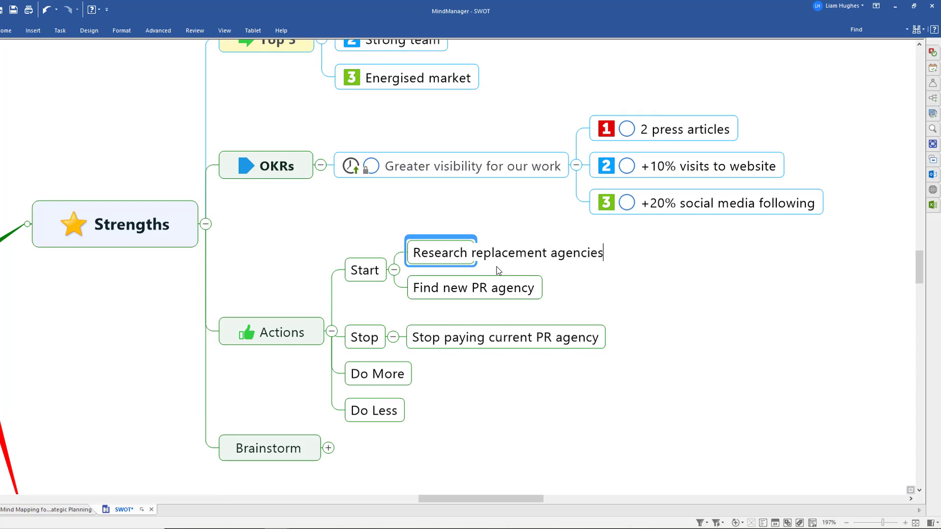
key("Return")
left_click_drag(530, 251, 655, 282)
key("Return")
type("Request")
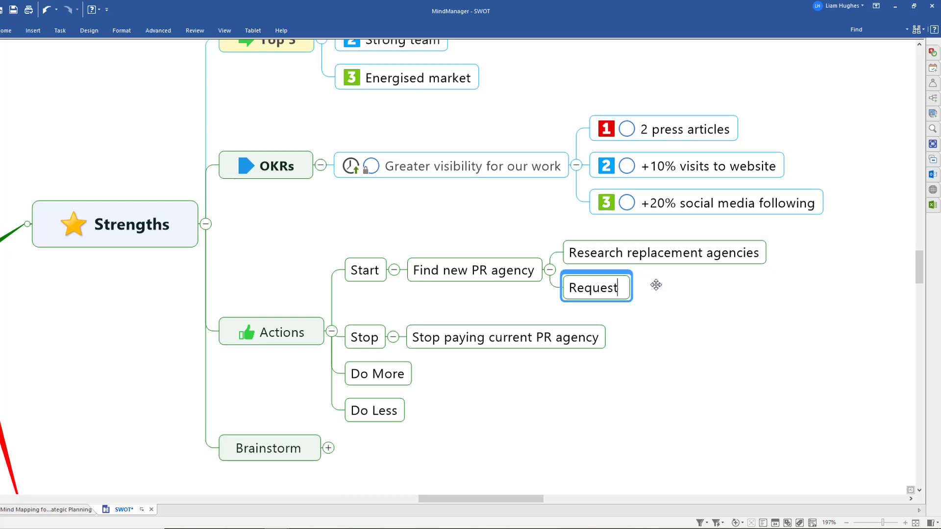
type(" proposals")
key("Return")
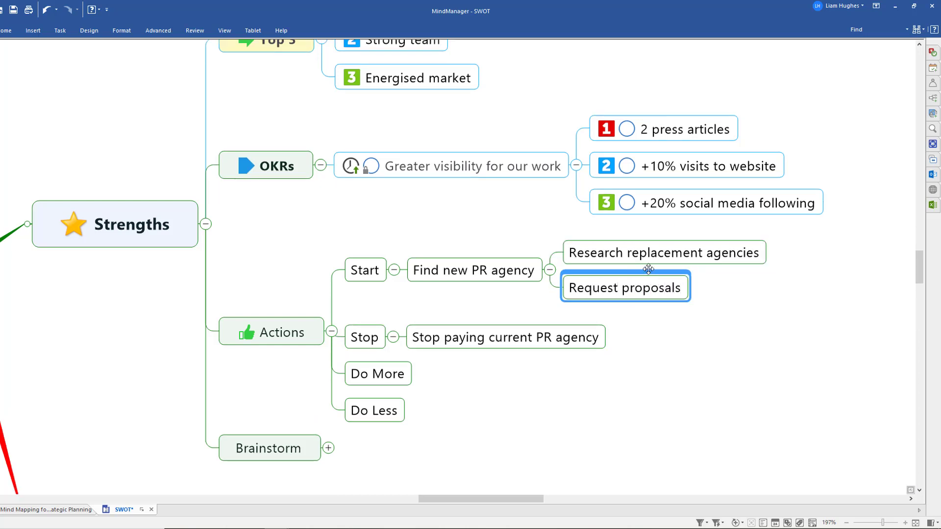
left_click_drag(627, 202, 584, 289)
left_click(663, 254)
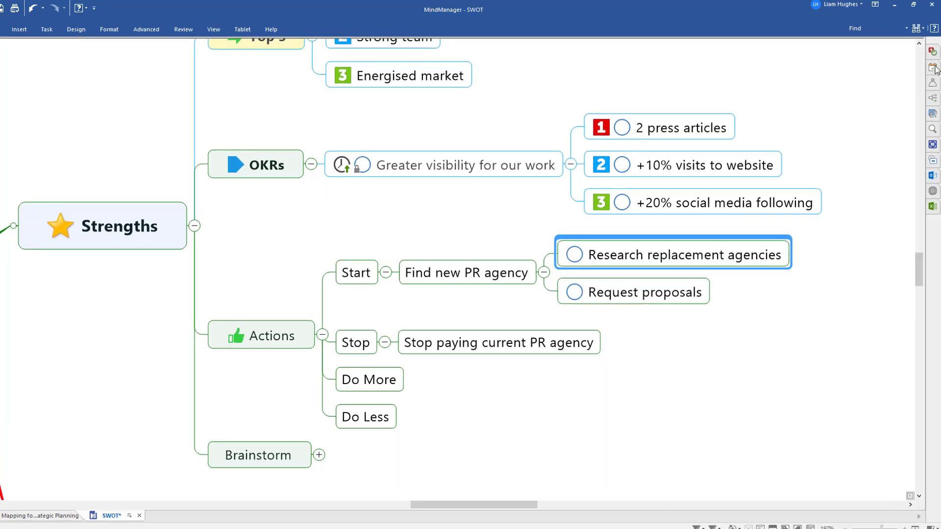
- Assign a resource to Research replacement agencies and another to Request proposals in Task Info
left_click(932, 68)
left_click(845, 164)
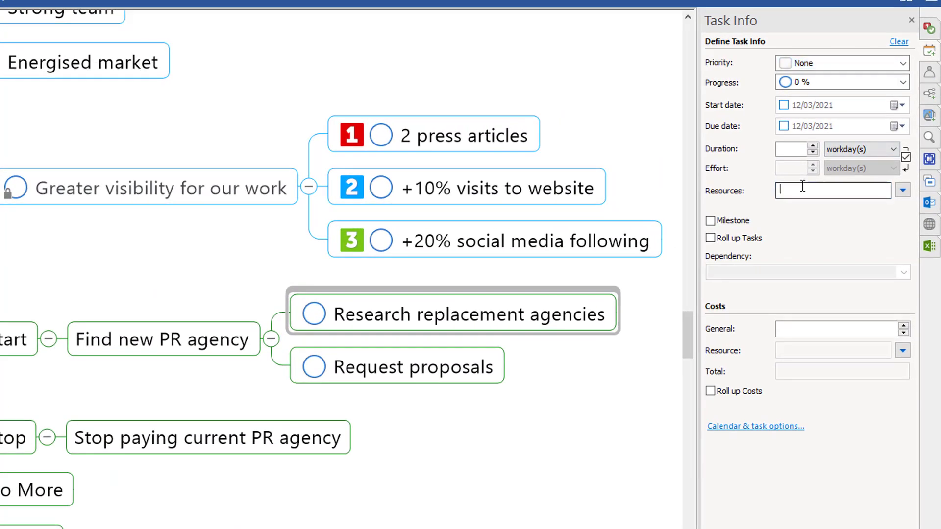
type("Li")
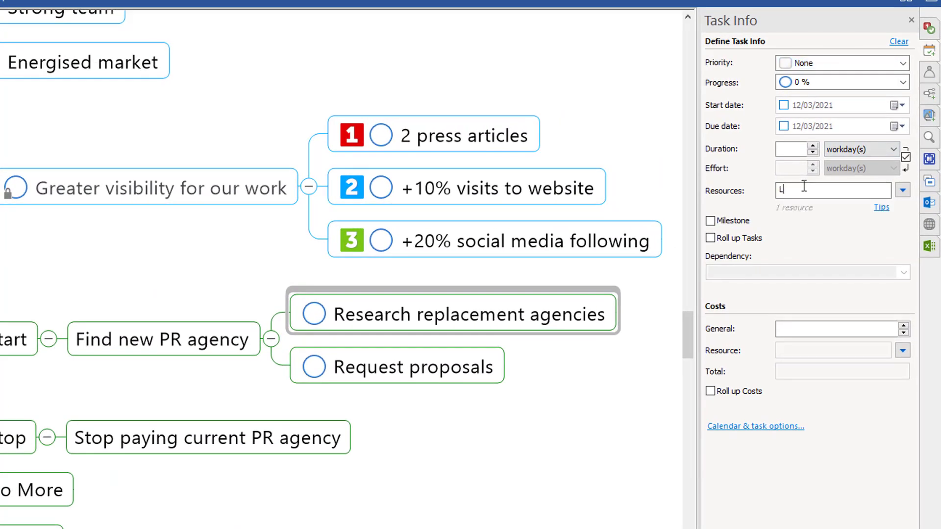
type("am")
left_click(419, 366)
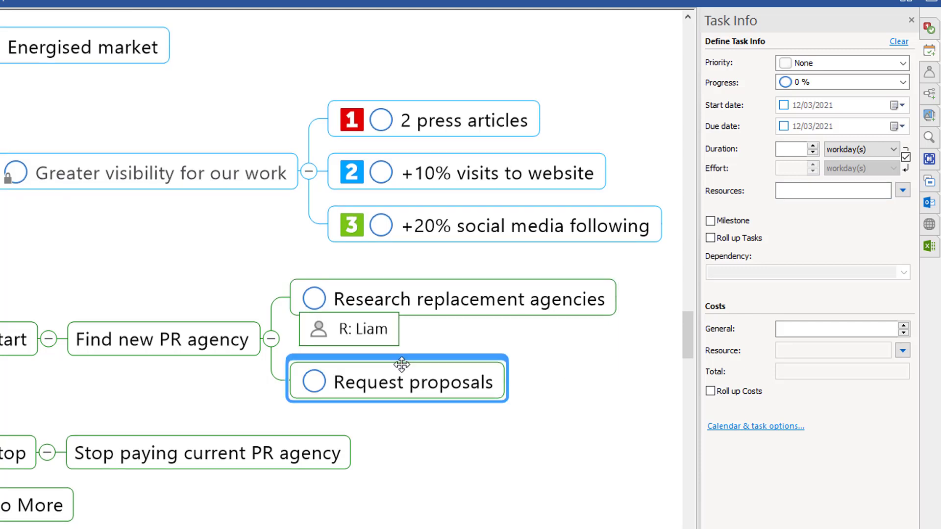
left_click(792, 189)
type("Barney")
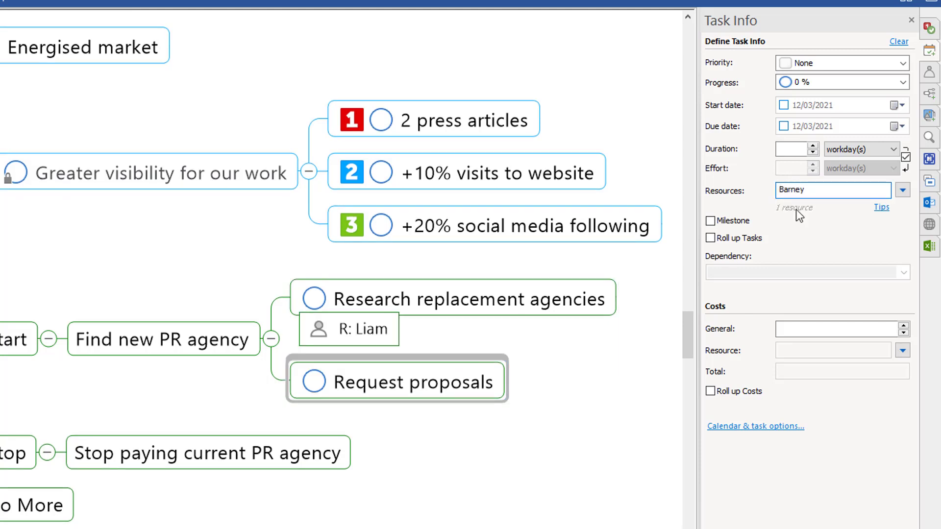
key("Return")
- Set due dates of 19 March 2021 for Research replacement agencies and 9 April 2021 for Request proposals
left_click(448, 287)
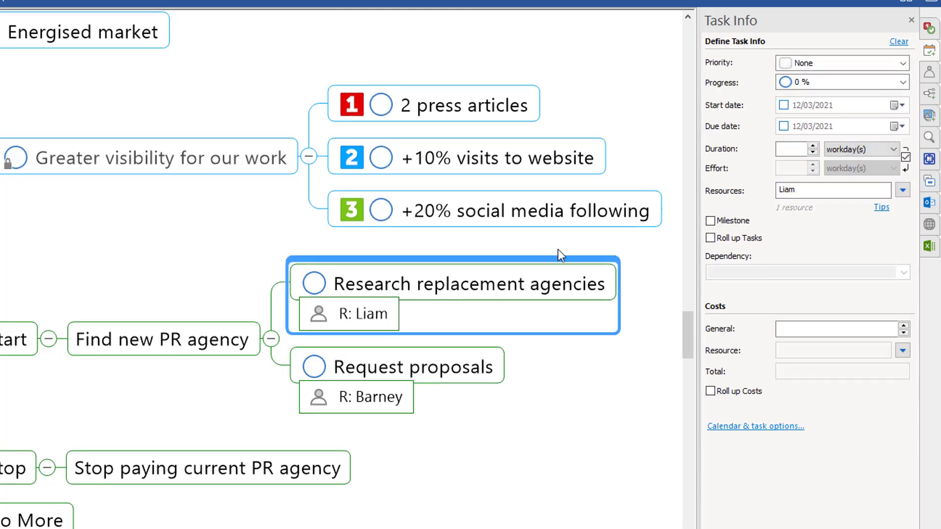
left_click(905, 124)
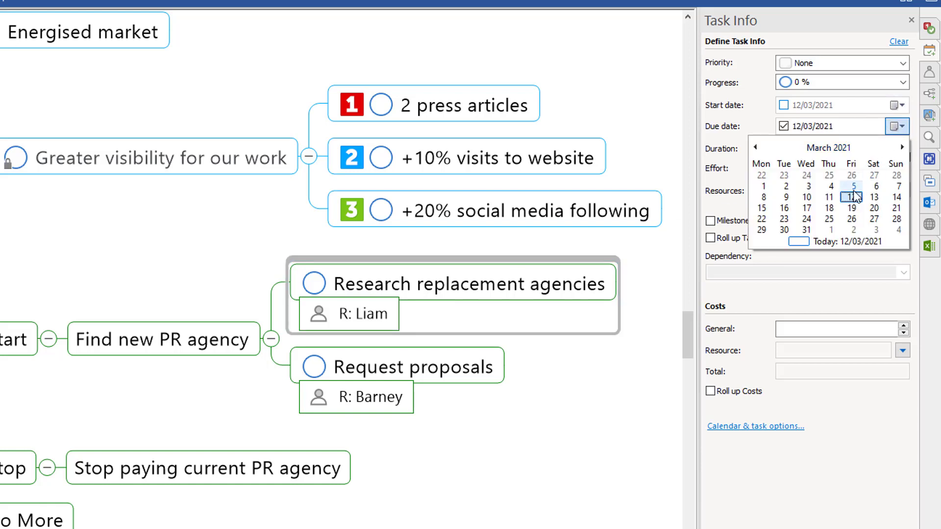
left_click(853, 208)
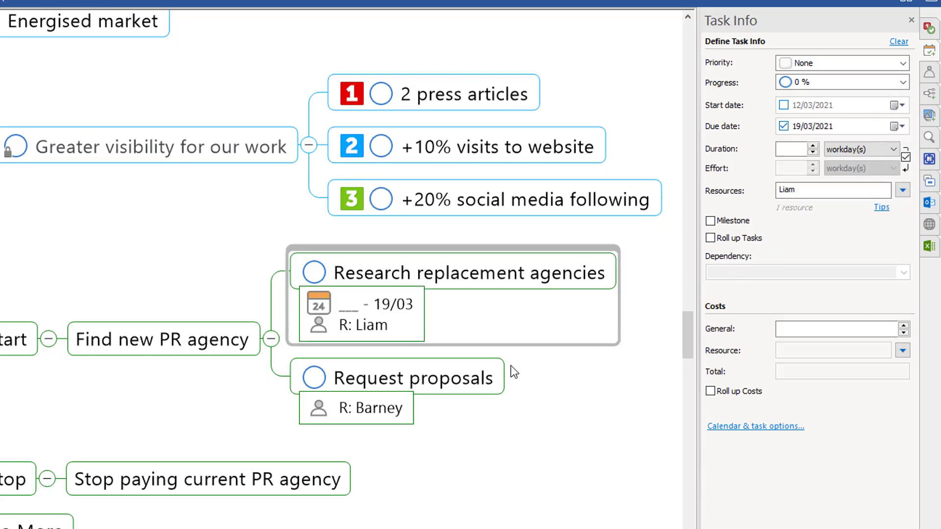
left_click(490, 376)
left_click(898, 126)
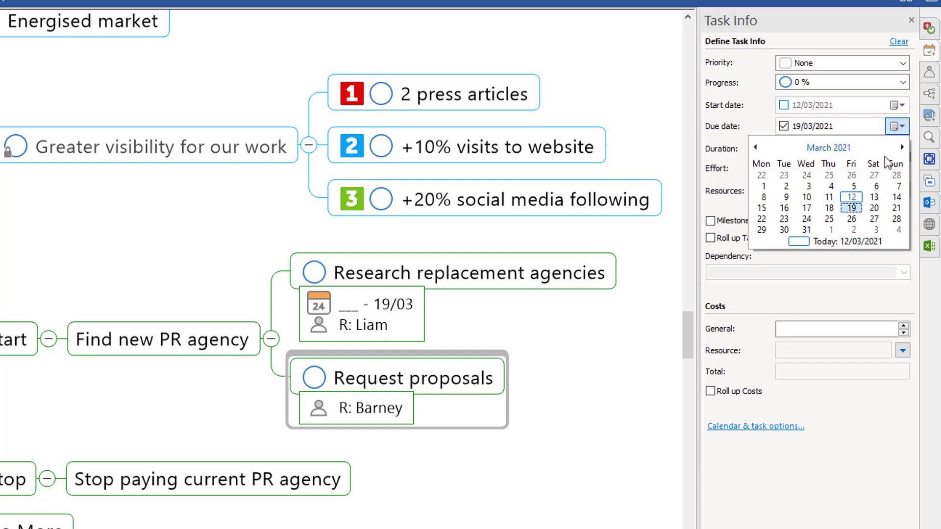
left_click(903, 147)
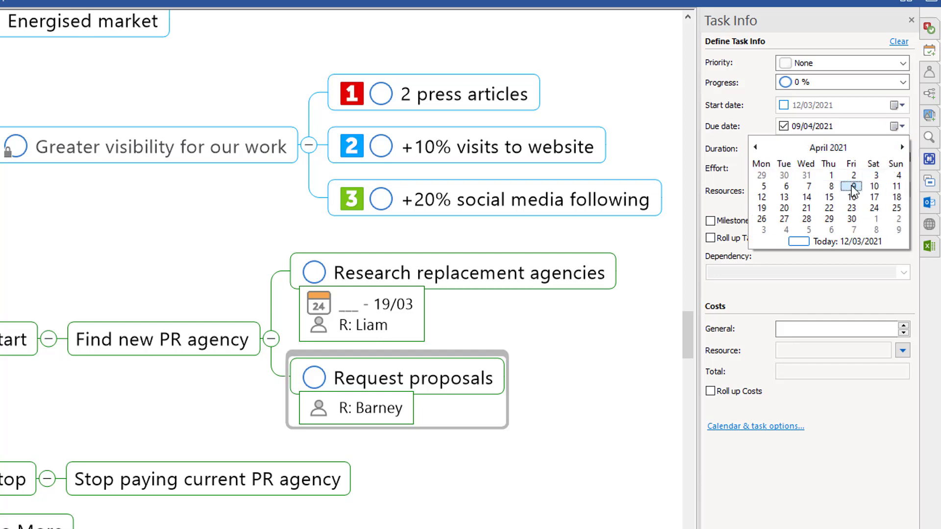
left_click(852, 186)
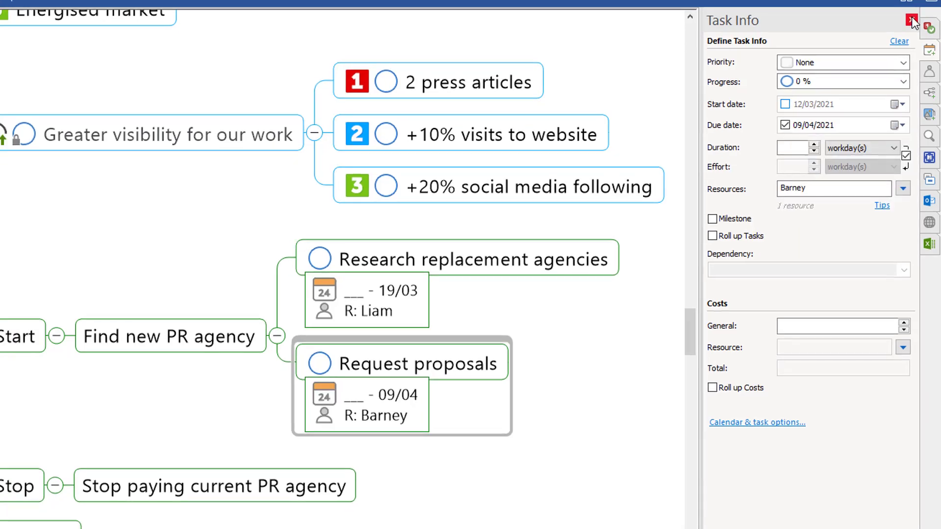
left_click(912, 20)
- Give Stop paying current PR agency an assigned resource and a 9 April due date
left_click(686, 407)
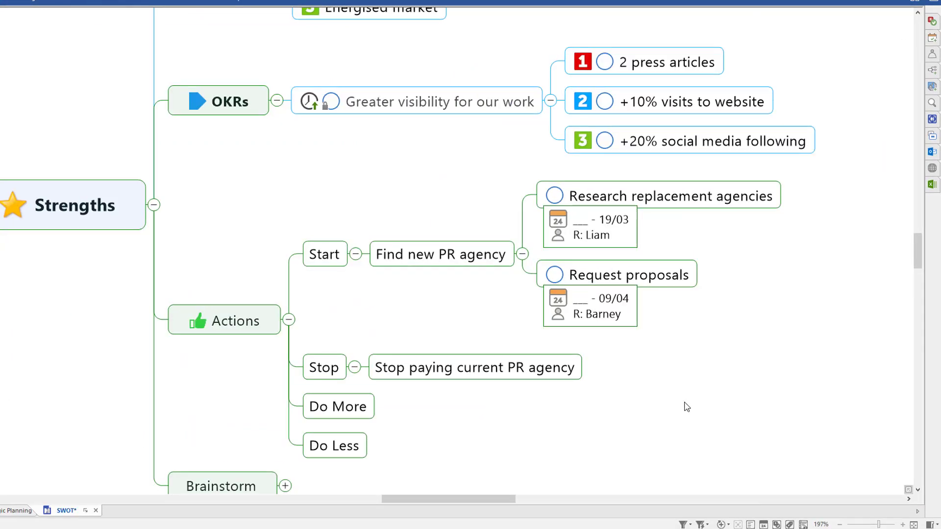
scroll(618, 408, "down", 2, "ctrl")
left_click_drag(618, 407, 690, 383)
left_click(559, 253)
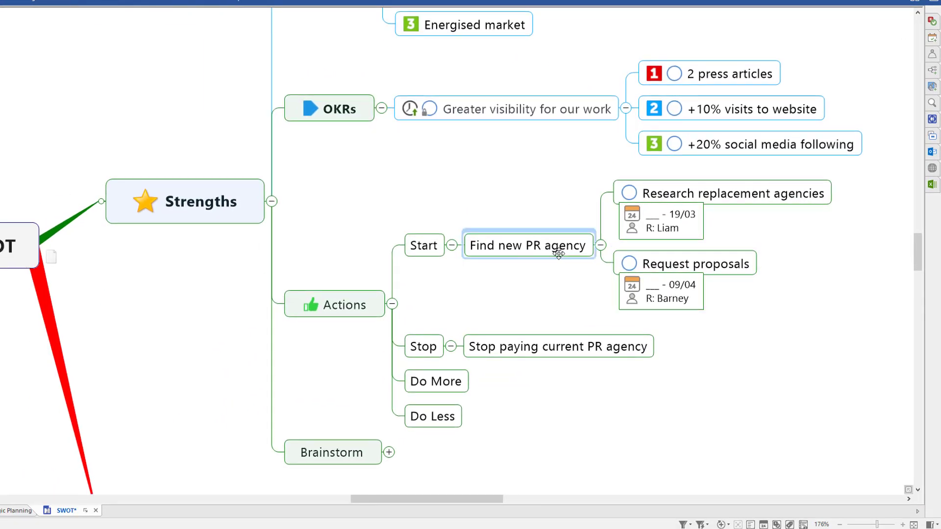
left_click(531, 289)
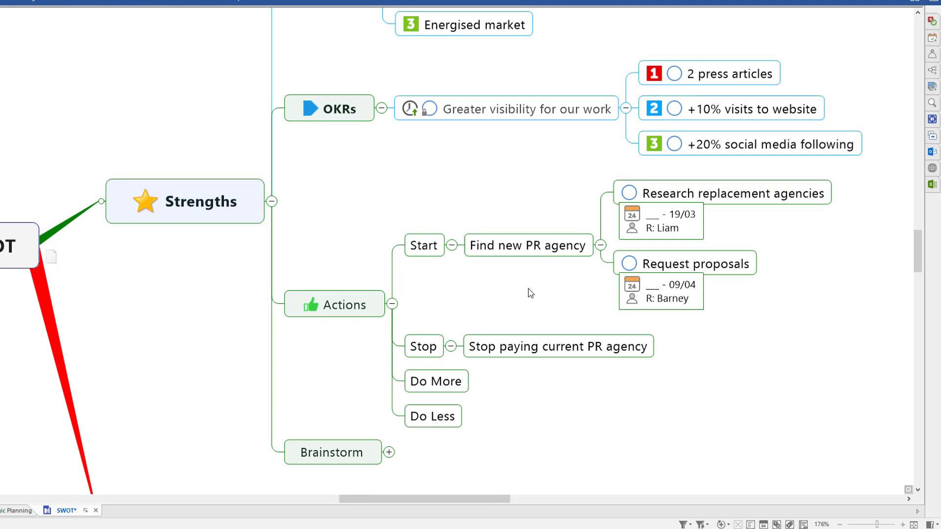
scroll(529, 289, "down", 1, "ctrl")
left_click(538, 339)
left_click(932, 54)
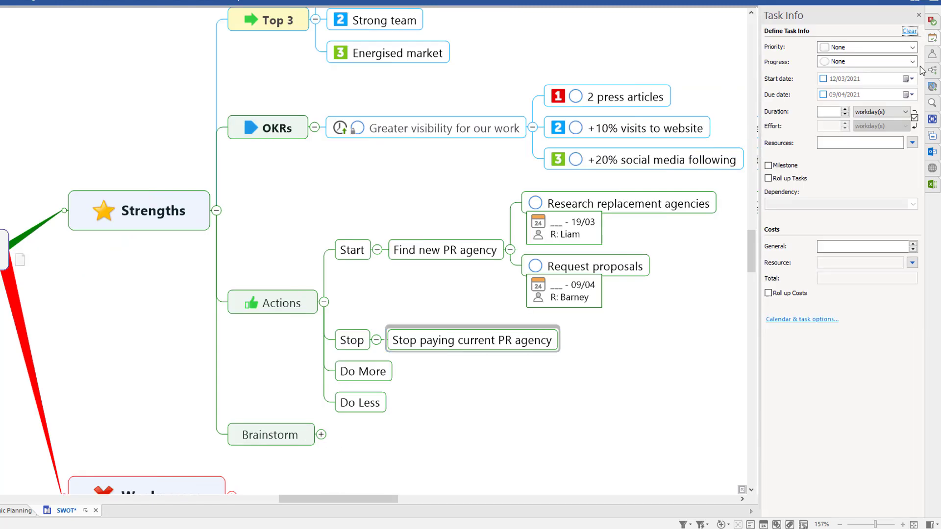
left_click(847, 142)
type("Dan")
left_click(908, 94)
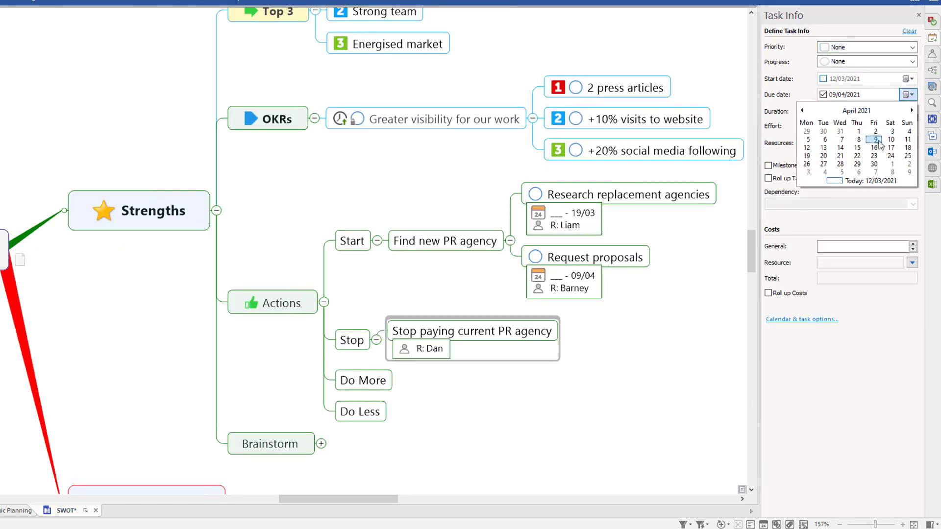
left_click(876, 139)
left_click(716, 280)
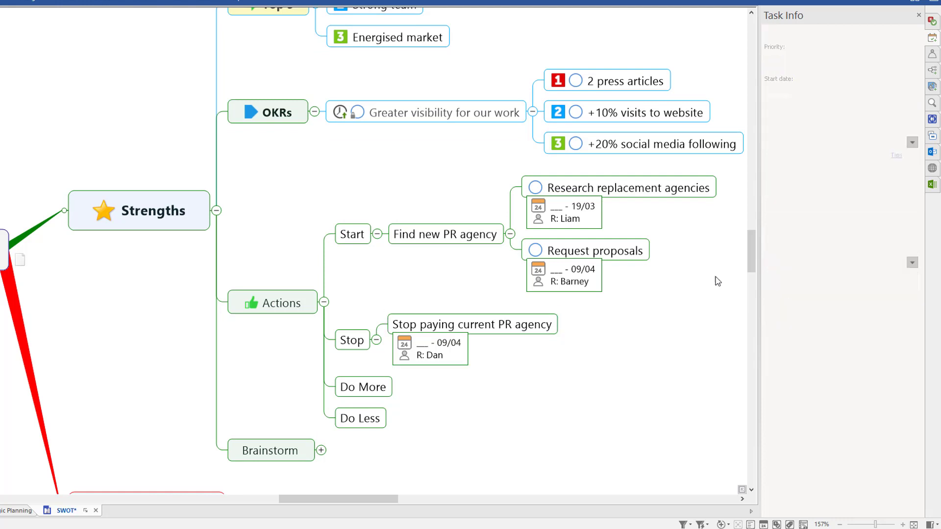
left_click(918, 16)
- Raise Research replacement agencies' progress to 50%, then bring up the Power Filter
scroll(756, 358, "down", 1, "ctrl")
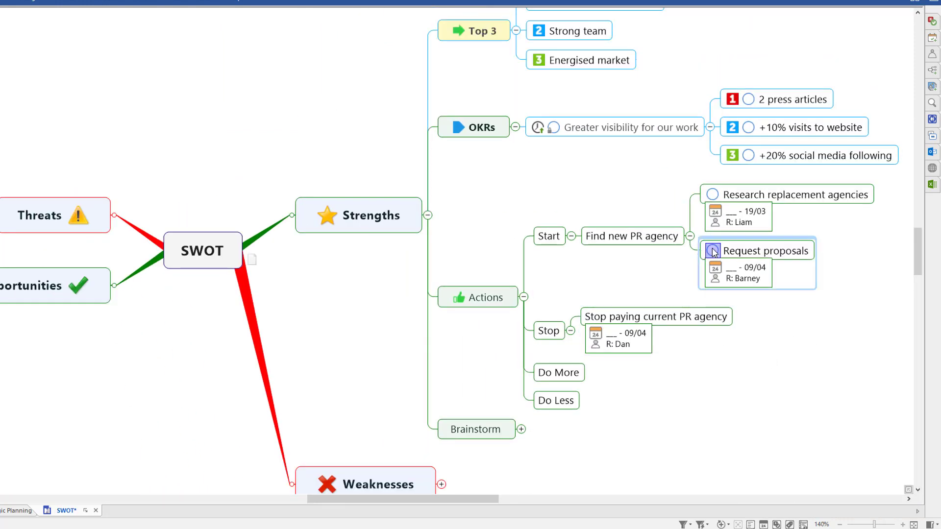
left_click(713, 196)
left_click(713, 195)
left_click(735, 414)
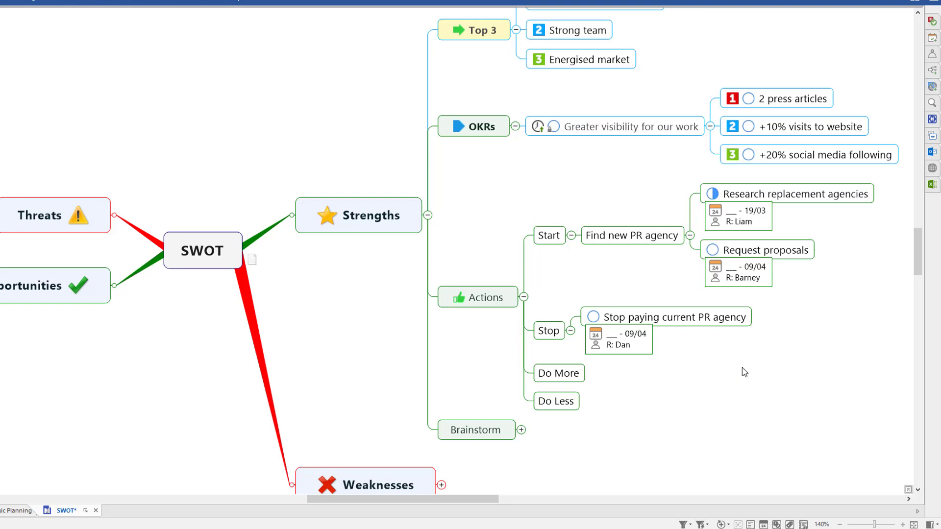
left_click(700, 525)
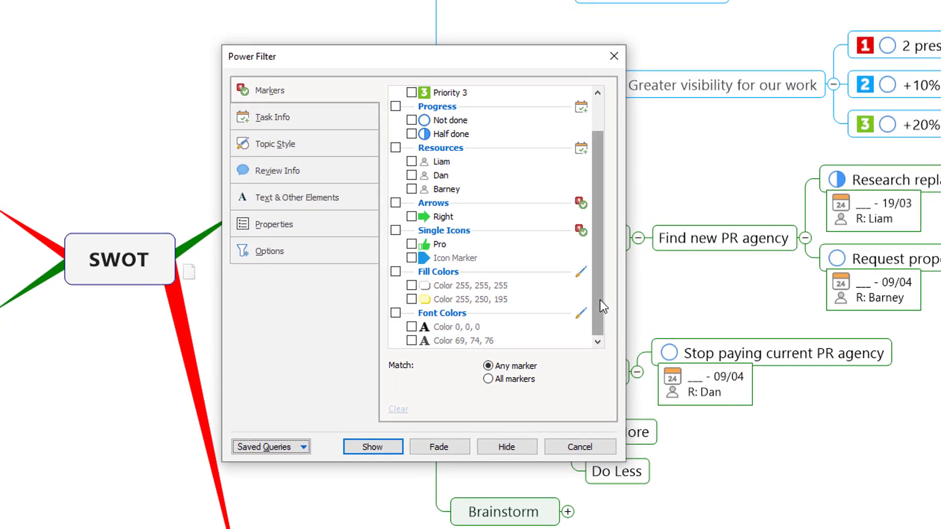
- Filter the map on one assigned resource's tasks, then remove the filter
left_click_drag(600, 301, 602, 260)
left_click_drag(601, 225, 606, 245)
left_click(412, 204)
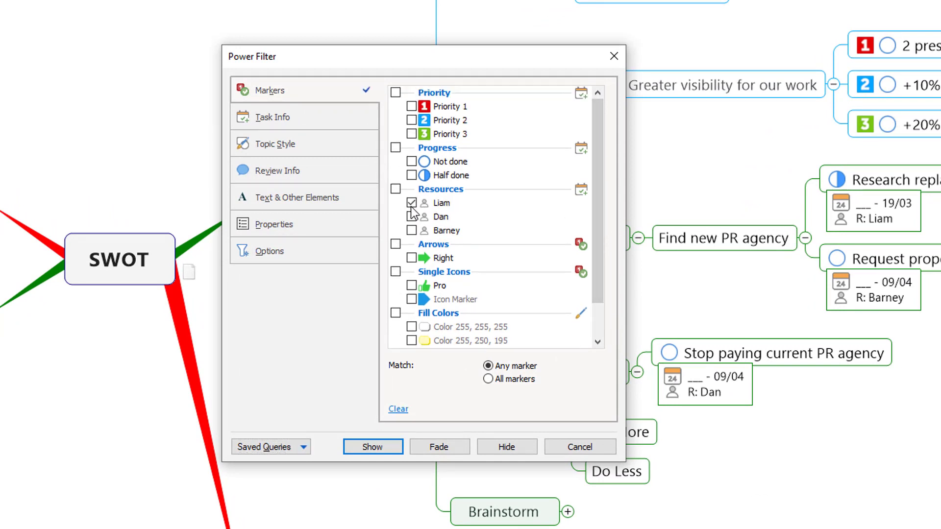
left_click(381, 450)
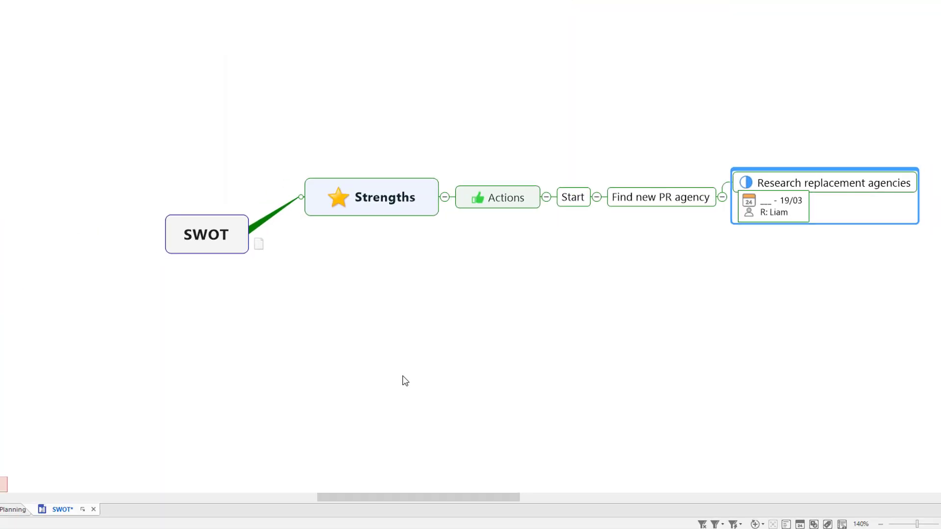
left_click(702, 526)
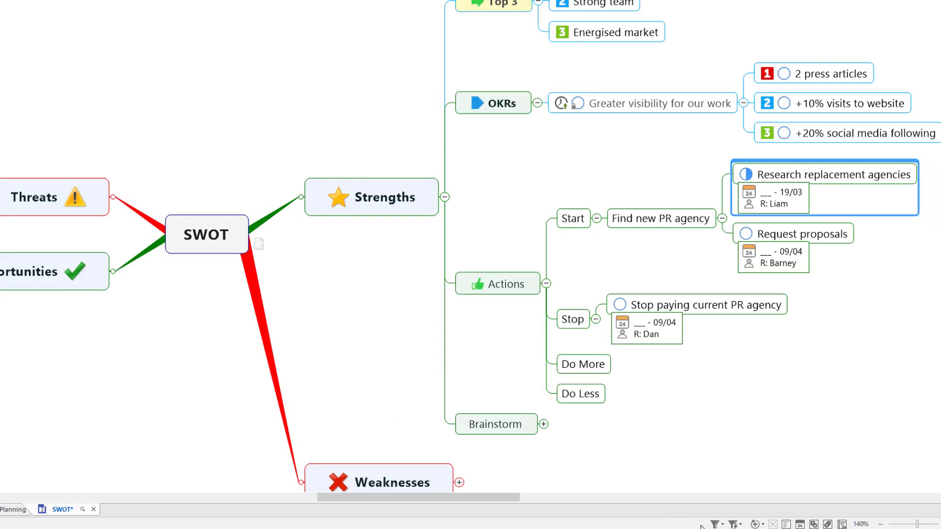
- Apply a Power Filter on Task Info with the Ending date set to Next Month
left_click(734, 525)
scroll(567, 226, "up", 1)
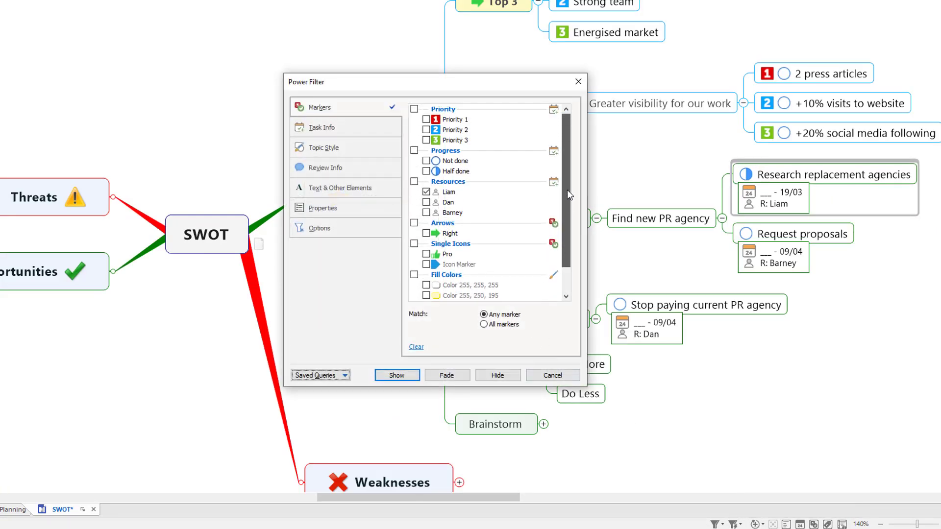
left_click(301, 130)
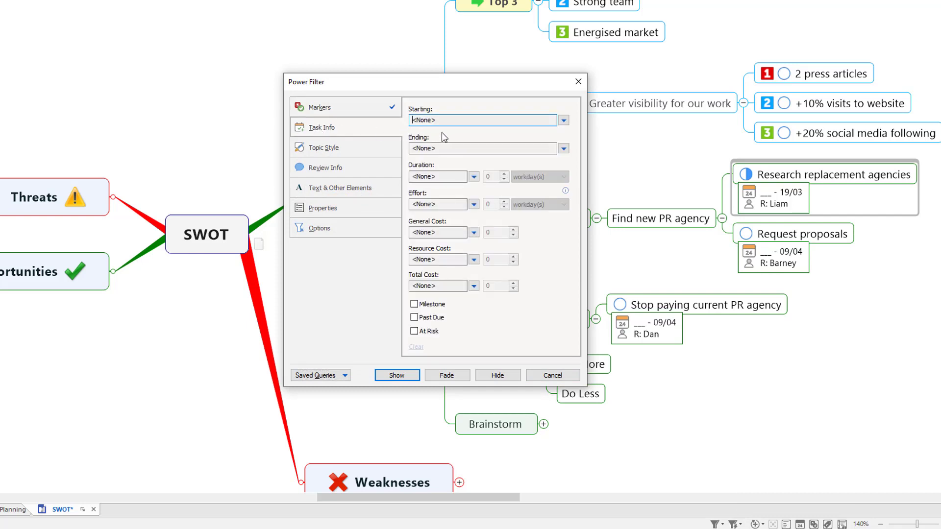
left_click(562, 148)
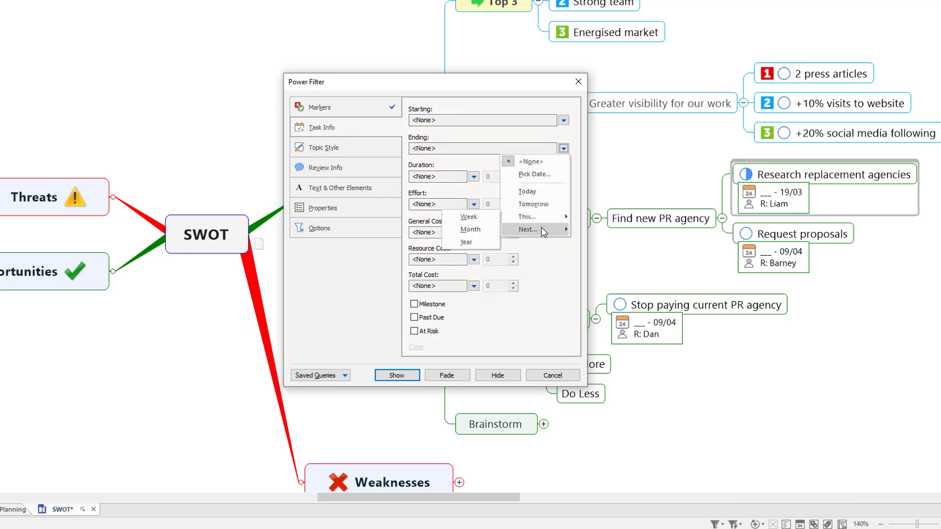
mouse_move(541, 229)
left_click(465, 267)
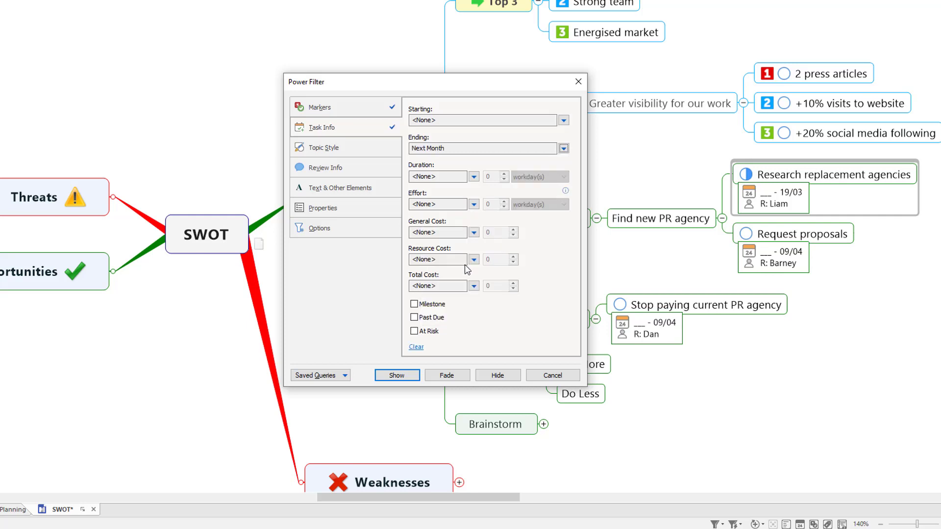
left_click(395, 376)
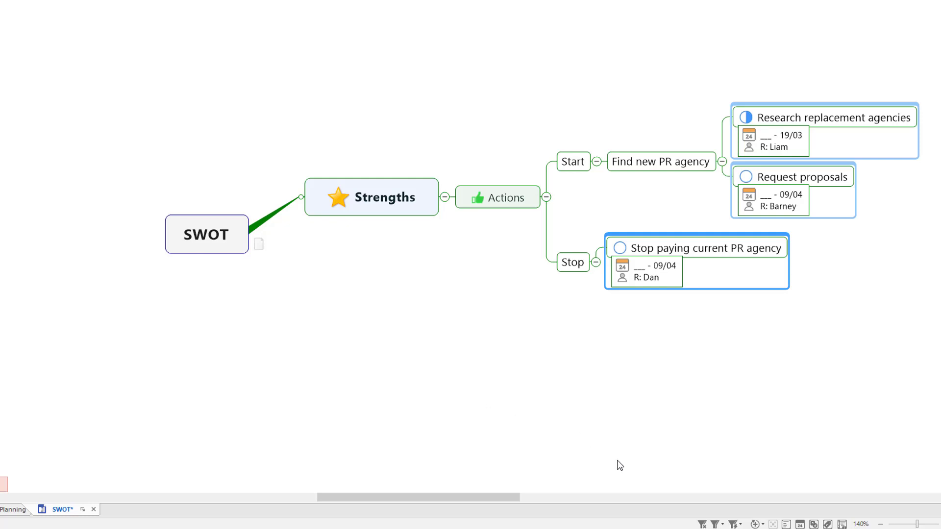
- Mark Stop paying current PR agency with Attention, filter on Attention only, then clear the filter
left_click(703, 525)
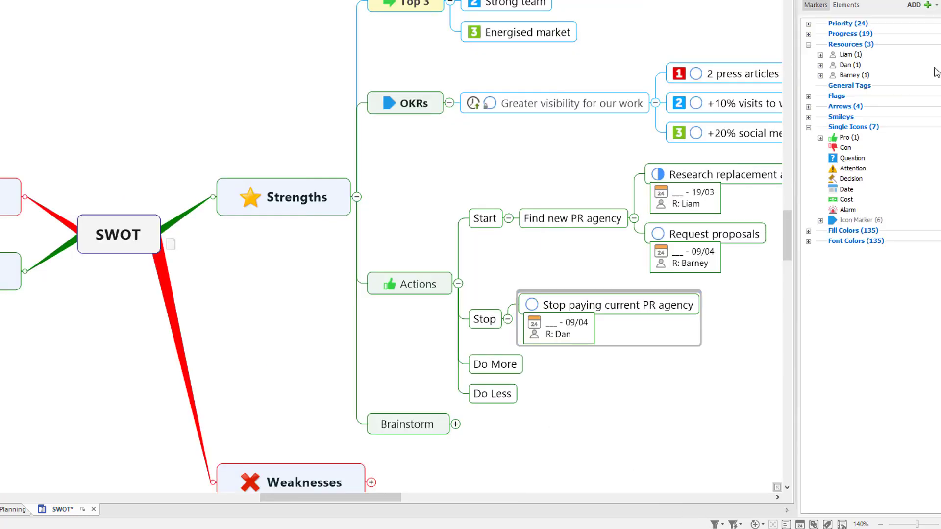
left_click(850, 169)
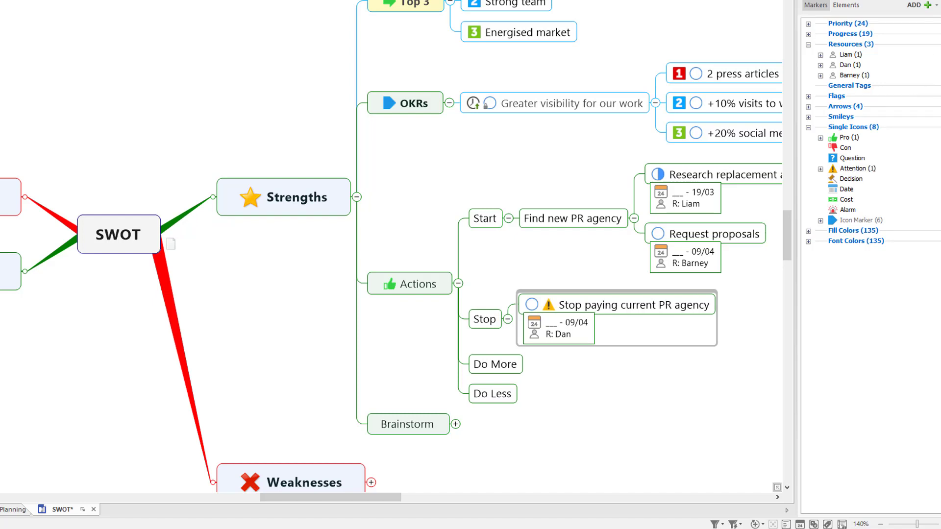
left_click(734, 525)
left_click(363, 103)
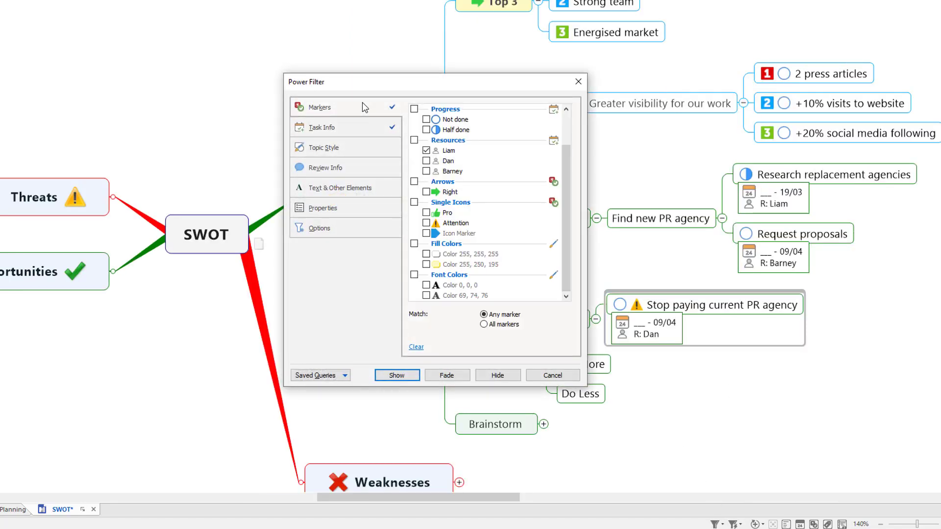
left_click(426, 223)
left_click(426, 151)
left_click(397, 375)
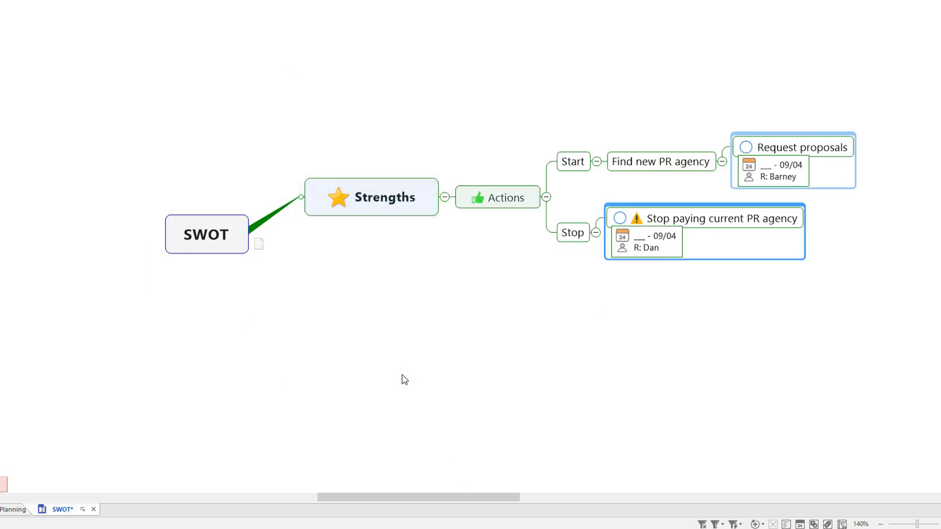
left_click(702, 525)
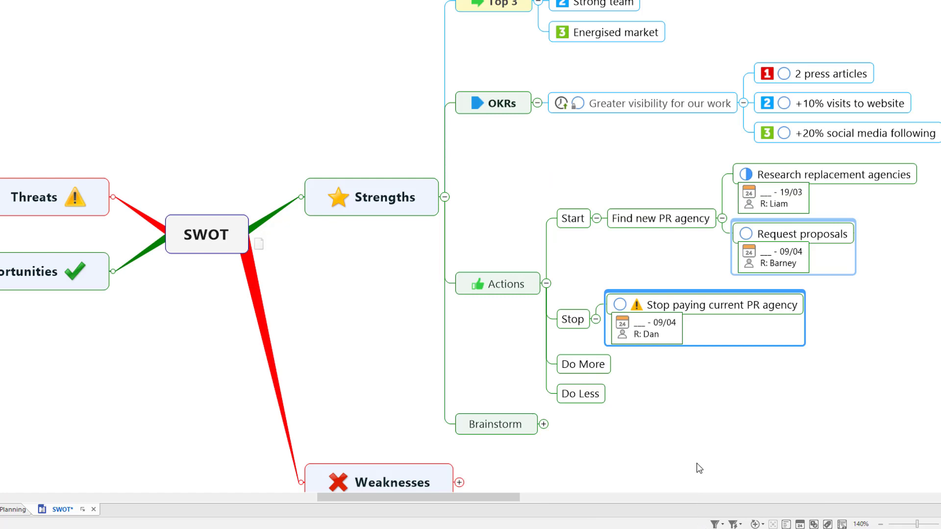
- Collapse the SWOT map to its four main topics and return to the Mind Mapping for Strategic Planning map
right_click(686, 432)
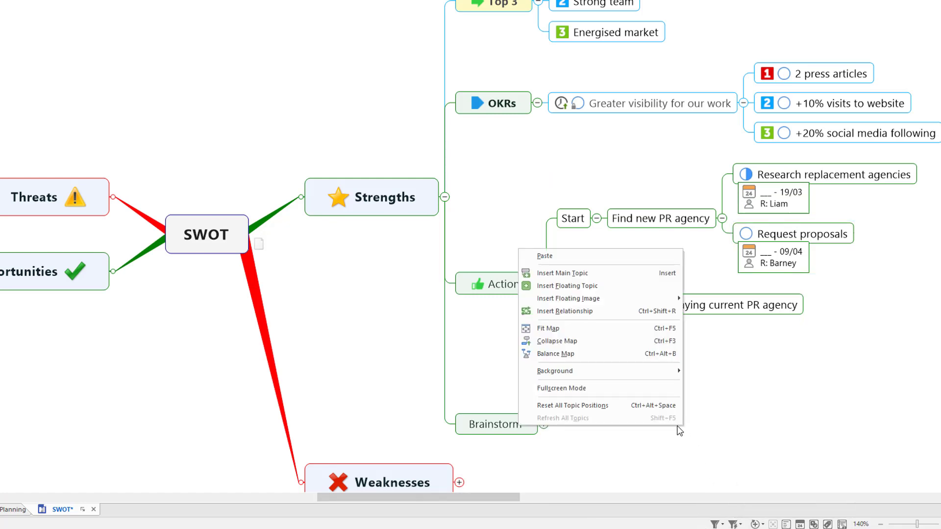
left_click(564, 344)
key("ctrl+z")
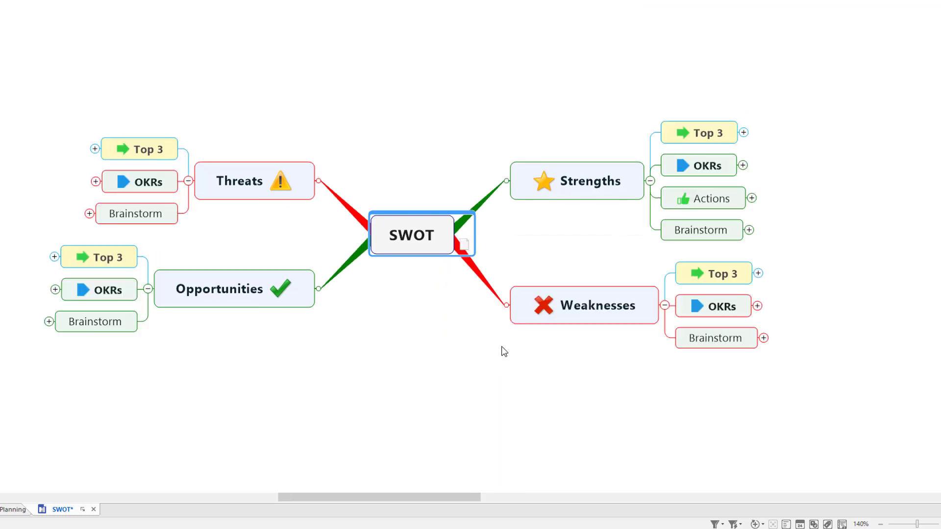
left_click_drag(597, 84, 600, 349)
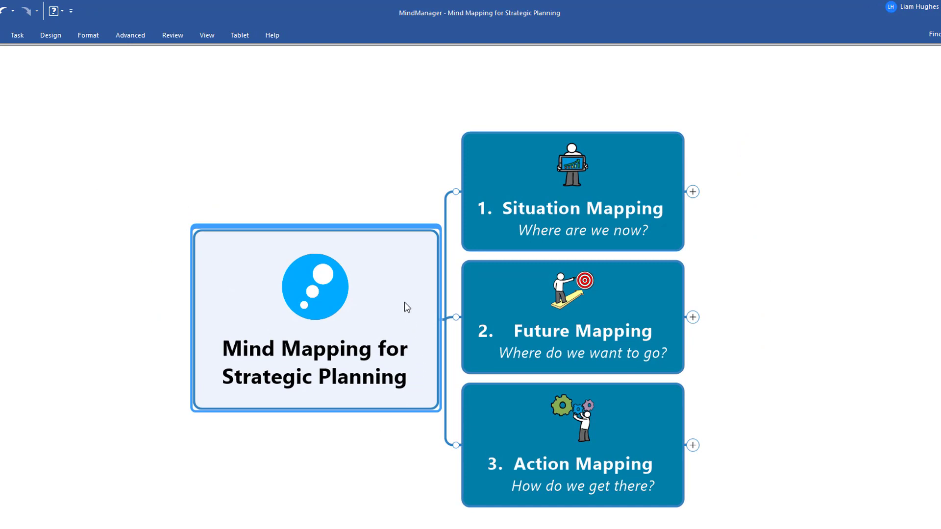
left_click(562, 231)
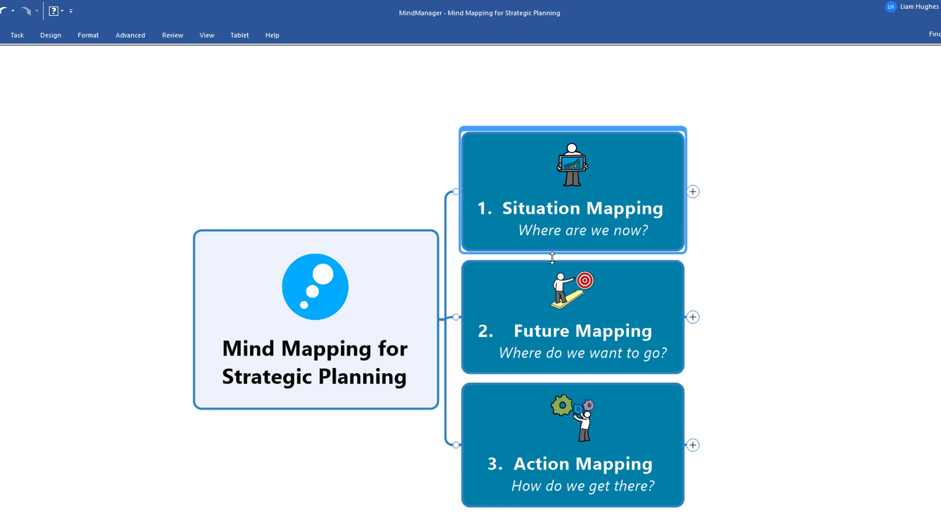
left_click(550, 334)
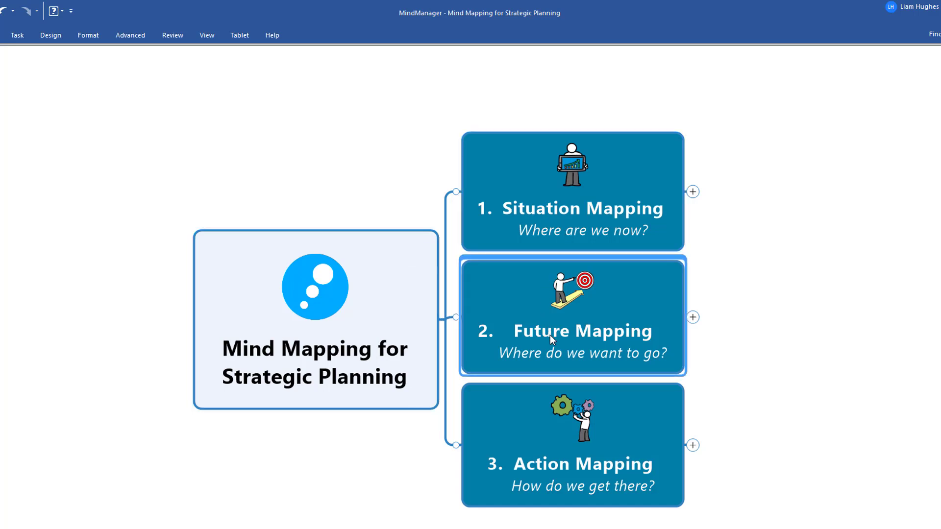
left_click(563, 480)
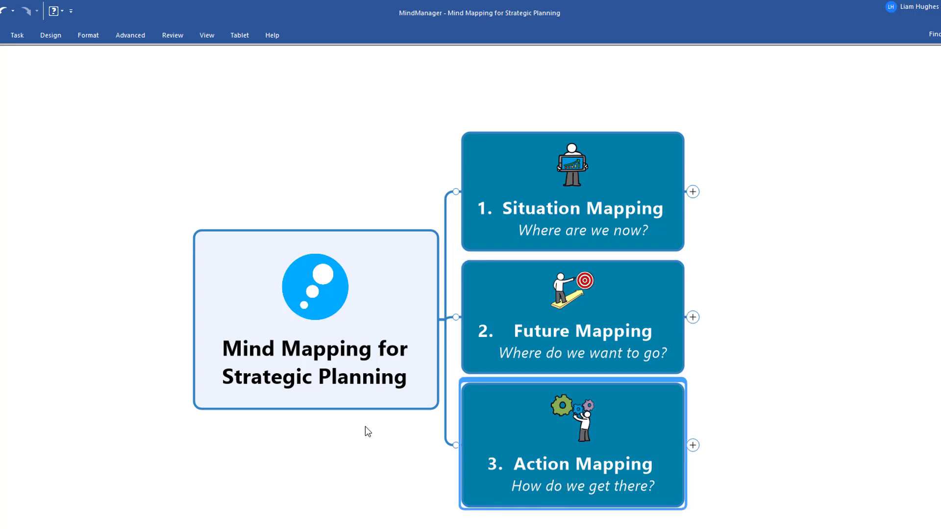
left_click(329, 397)
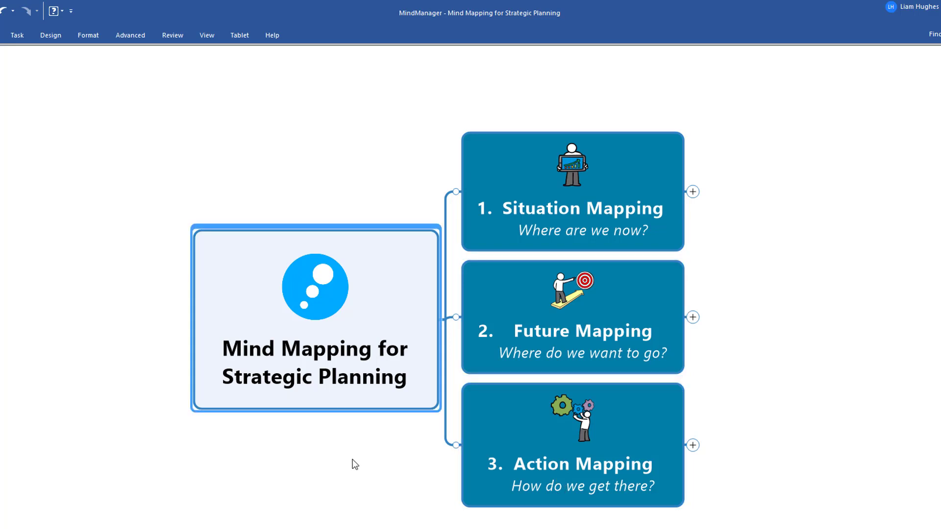